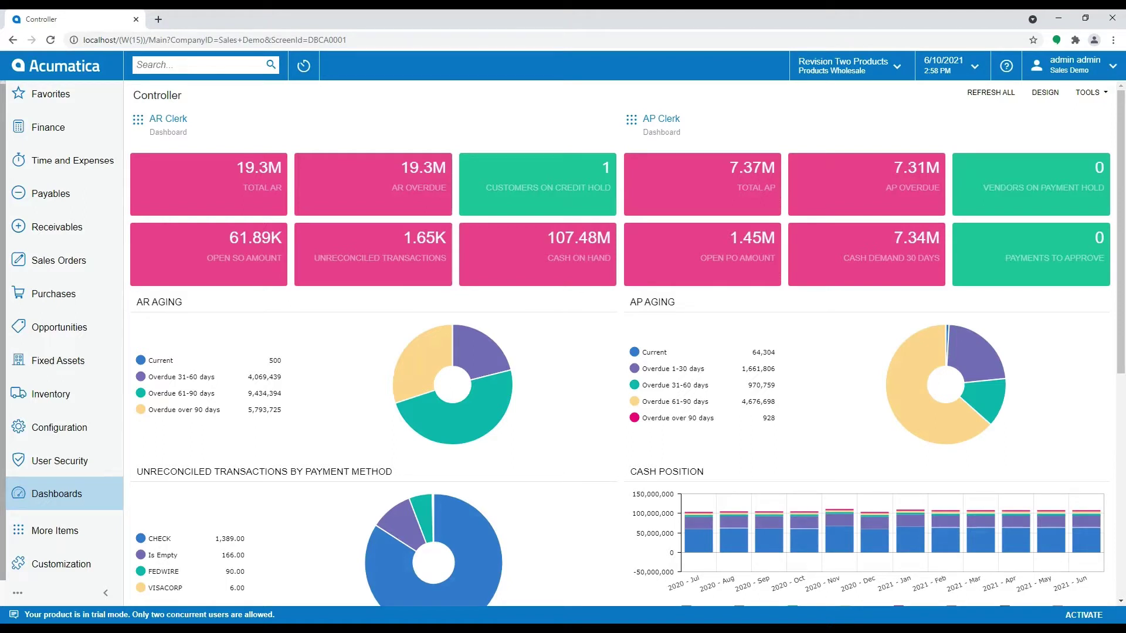
Step: View the Support Manager dashboard and the Salesperson dashboard from the CRM group
{"action": "left_click", "coordinate": [61, 489]}
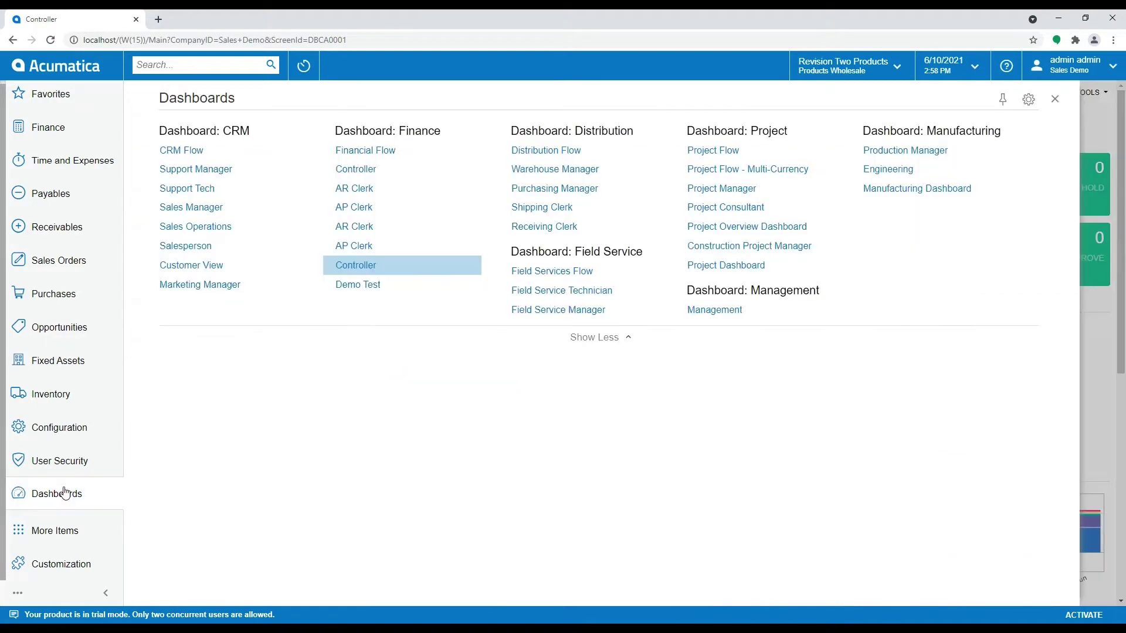
{"action": "left_click", "coordinate": [223, 171]}
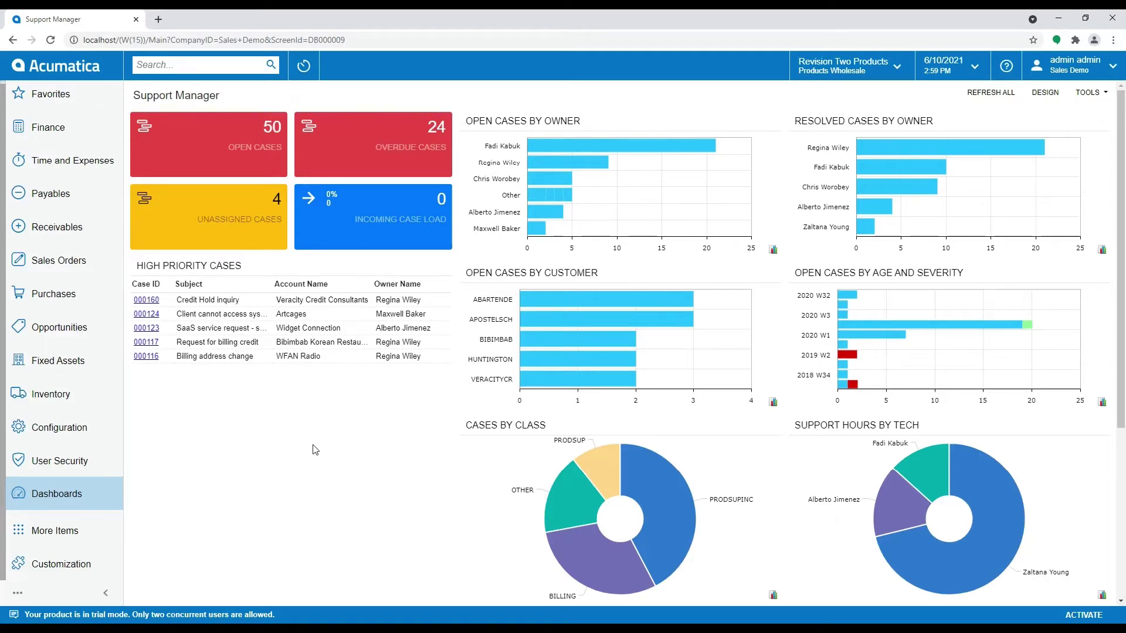
{"action": "left_click", "coordinate": [82, 493]}
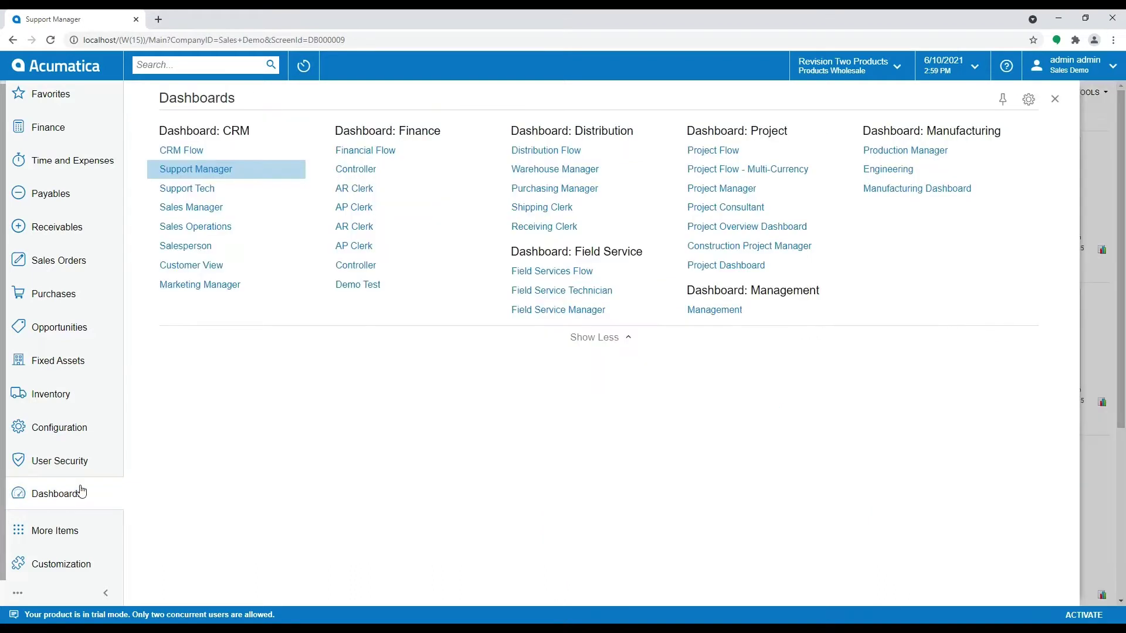
{"action": "left_click", "coordinate": [221, 251]}
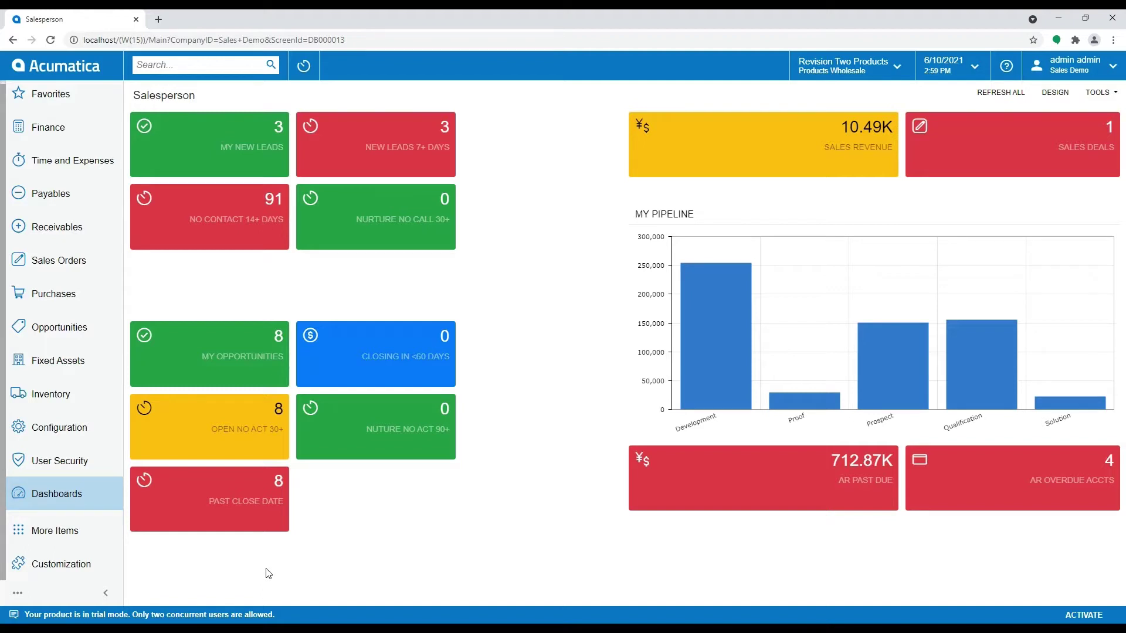
Step: Open the Customer View dashboard and filter it to the customer account ABCHOLDING
{"action": "left_click", "coordinate": [99, 500]}
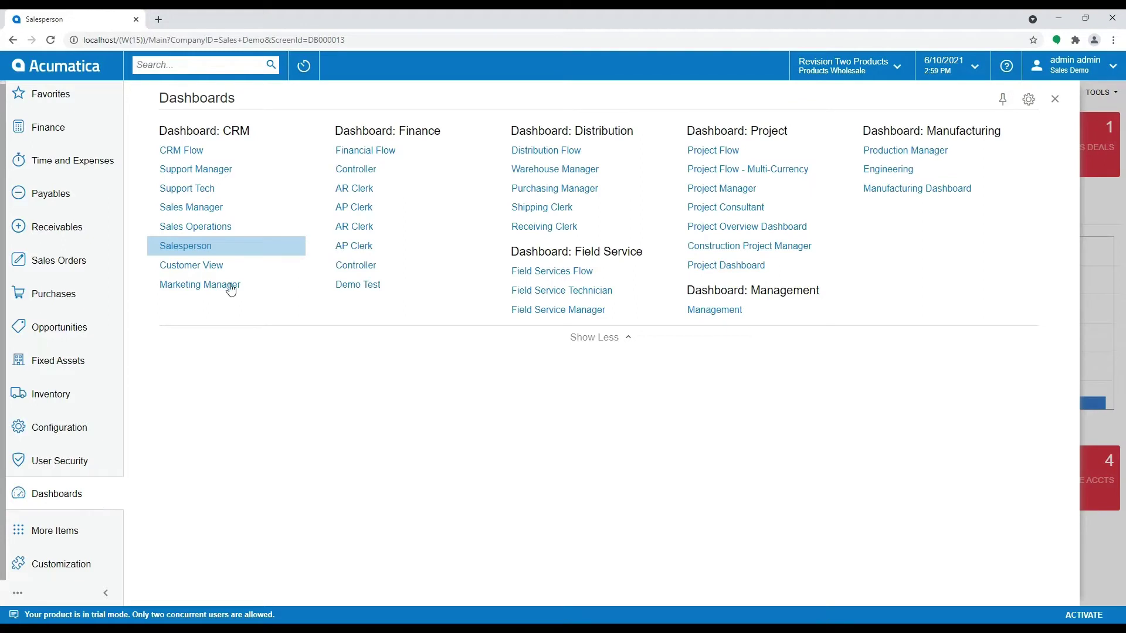
{"action": "left_click", "coordinate": [221, 267]}
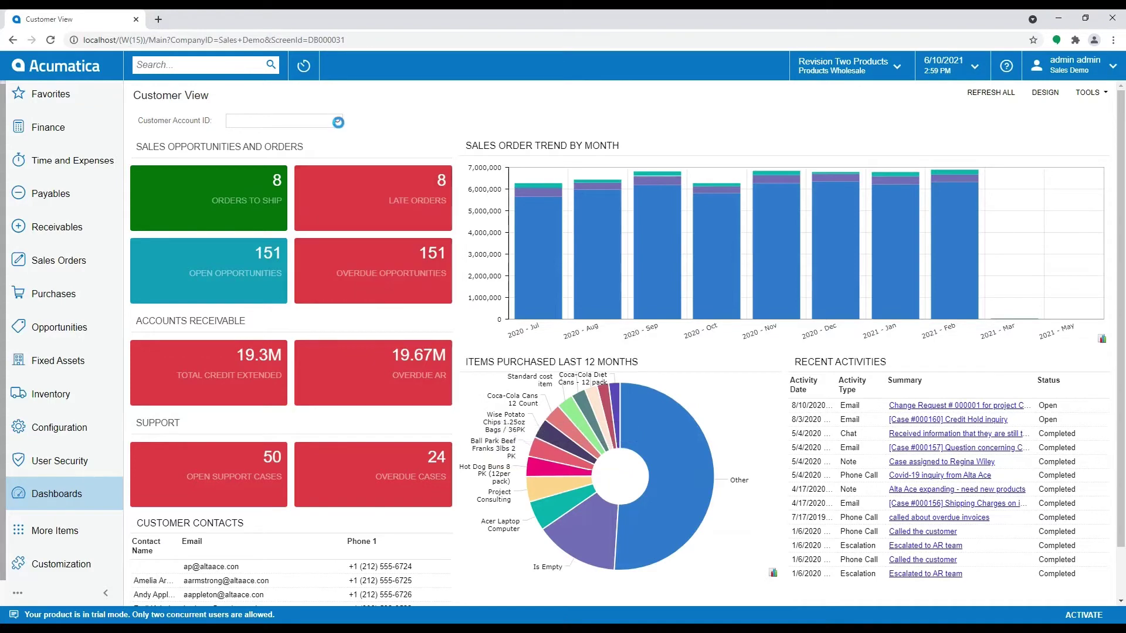
{"action": "left_click", "coordinate": [337, 121]}
{"action": "double_click", "coordinate": [331, 237]}
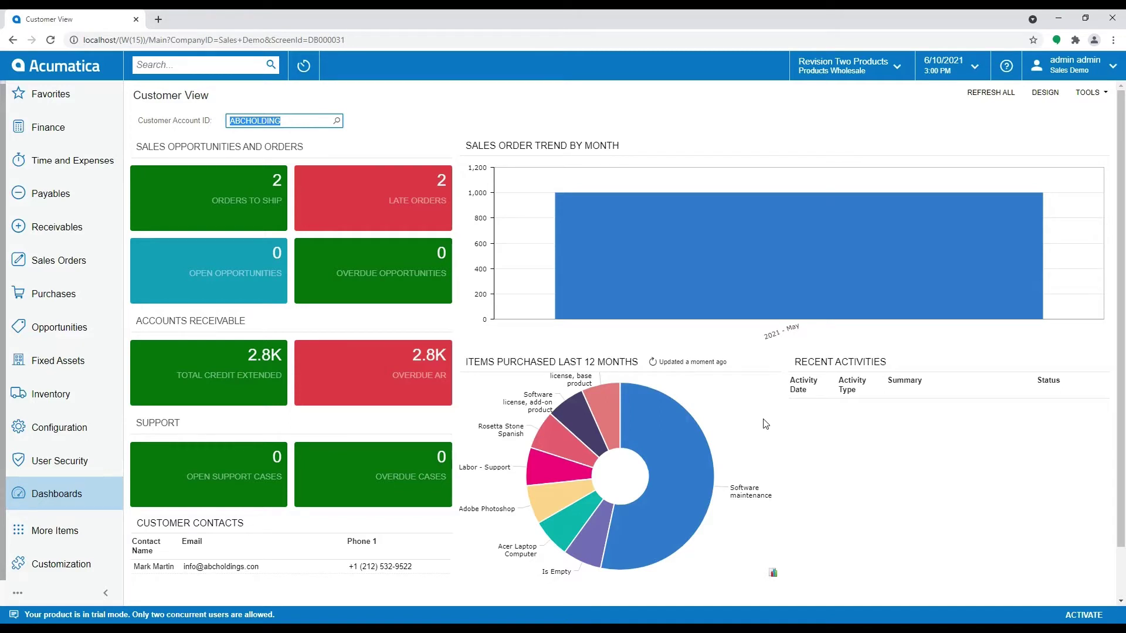
Step: Open the Warehouse Manager dashboard and look over its late orders and late PO receipts tiles
{"action": "left_click", "coordinate": [95, 505]}
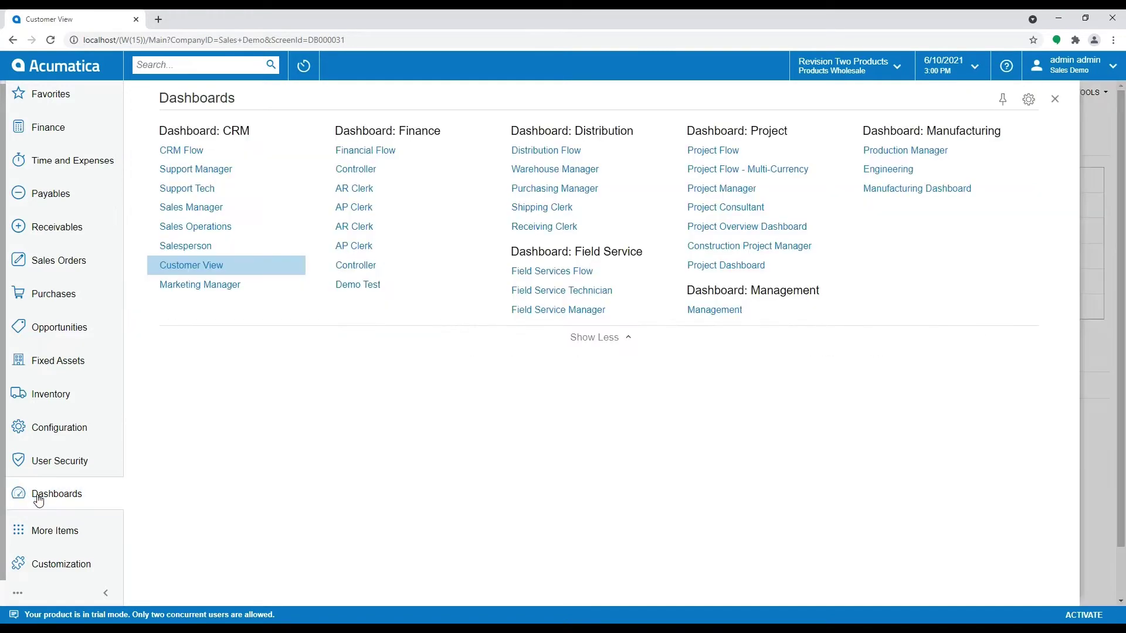
{"action": "left_click", "coordinate": [573, 173]}
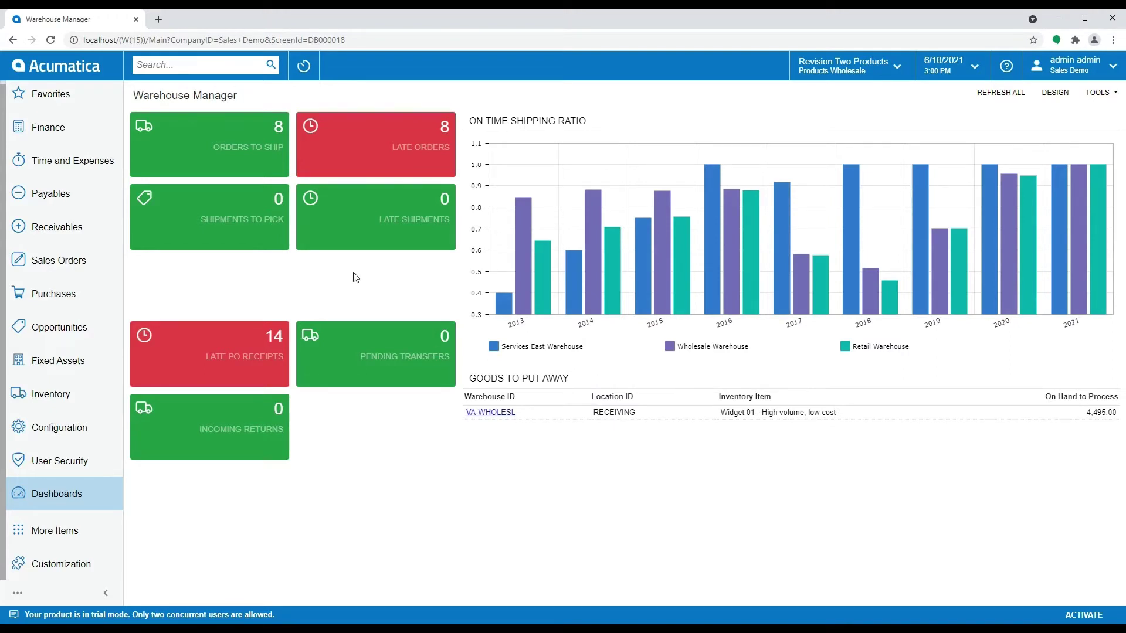
{"action": "mouse_move", "coordinate": [364, 170]}
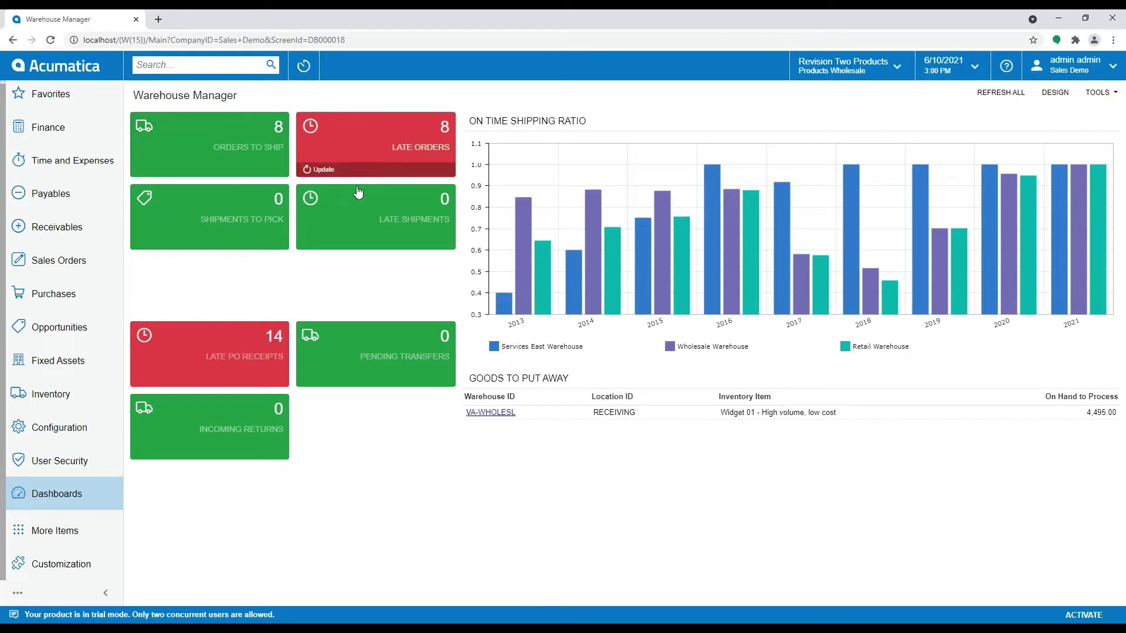
{"action": "mouse_move", "coordinate": [251, 351]}
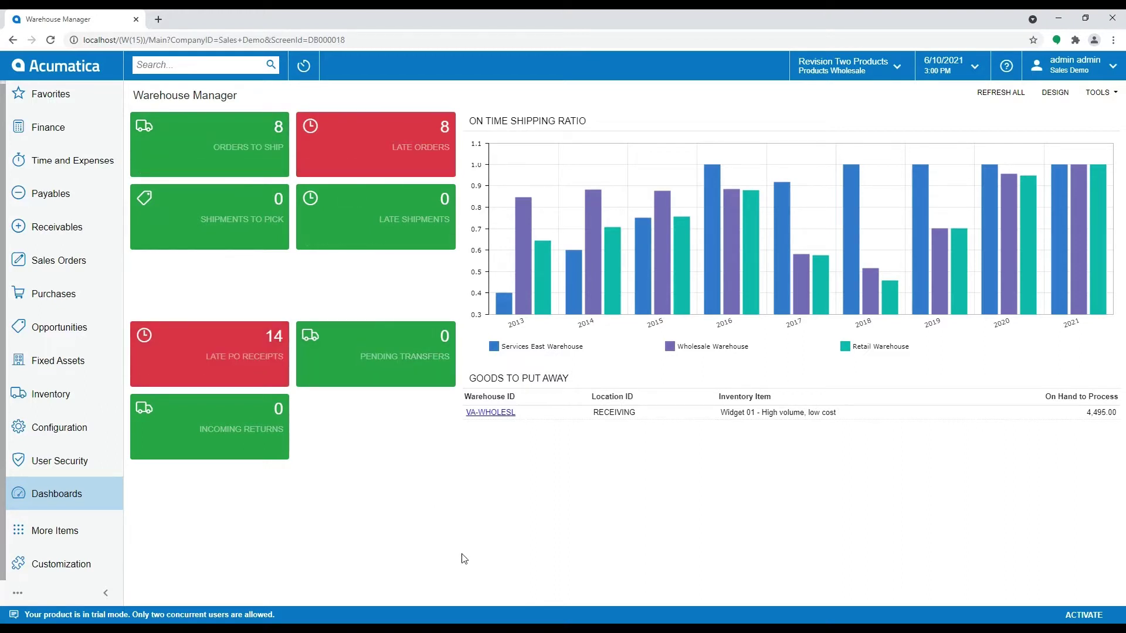
Step: View the Shipping Clerk dashboard and the Receiving Clerk dashboard from the Distribution group
{"action": "left_click", "coordinate": [88, 500]}
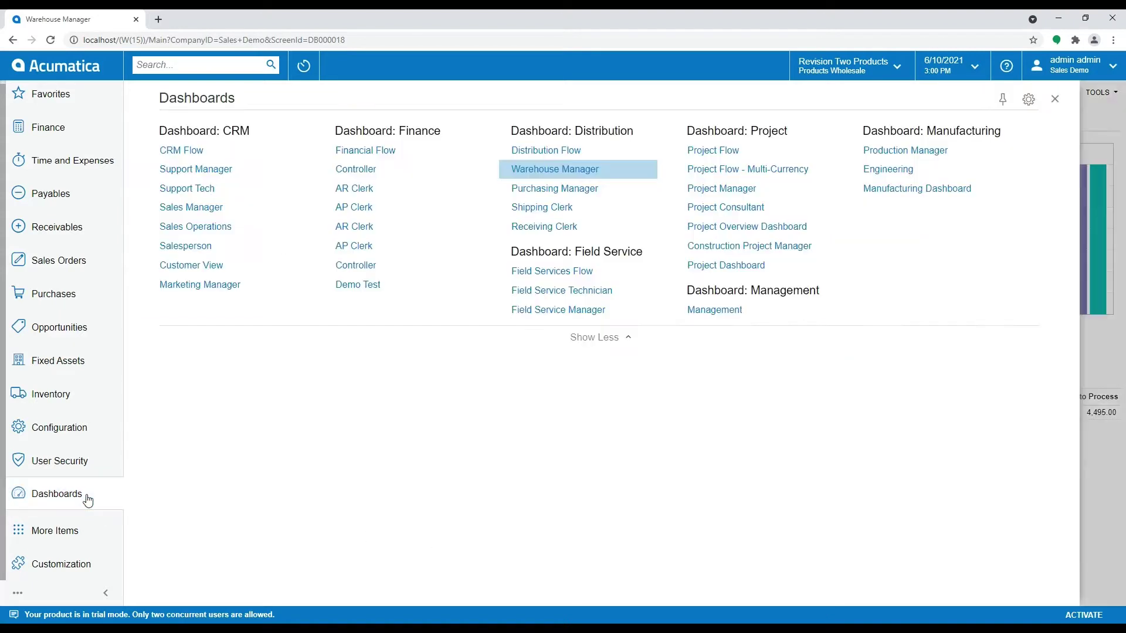
{"action": "left_click", "coordinate": [542, 207]}
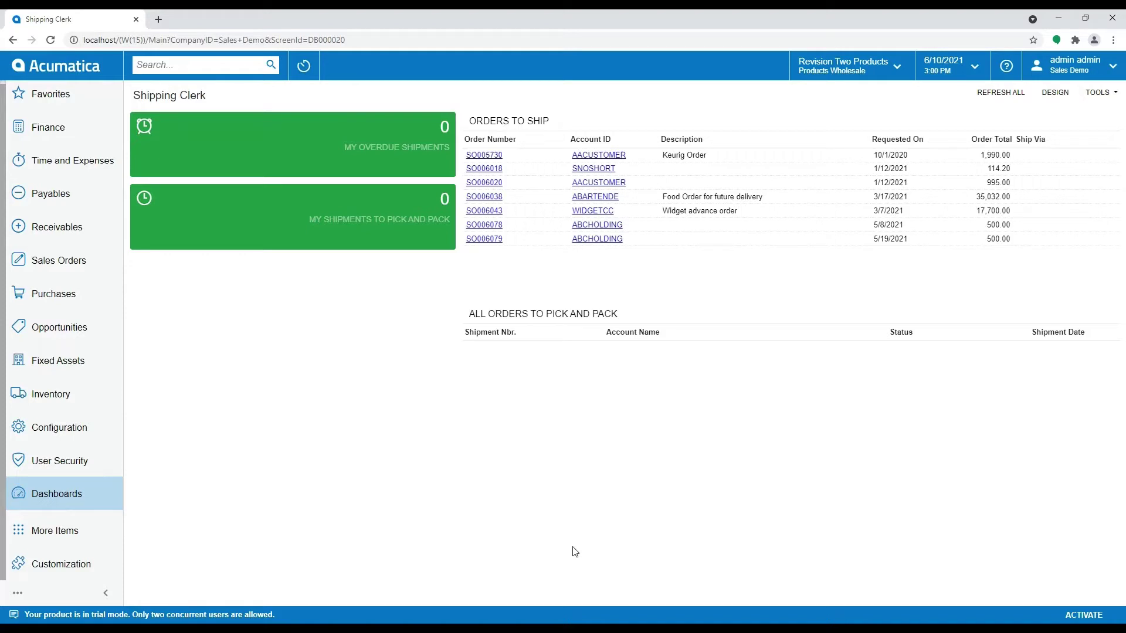
{"action": "left_click", "coordinate": [91, 499]}
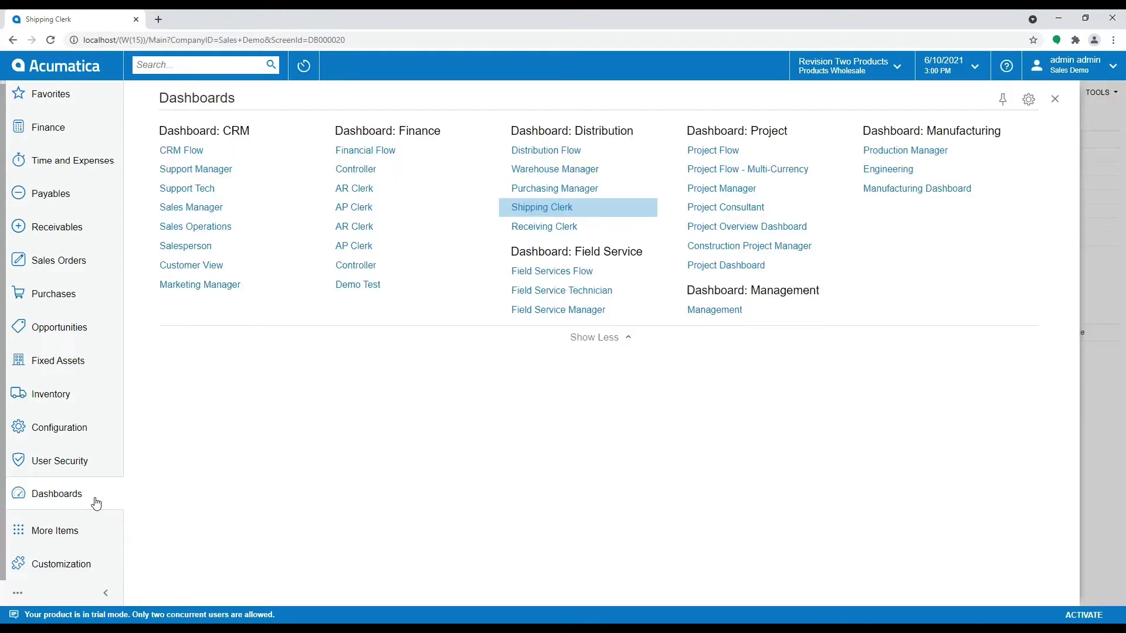
{"action": "left_click", "coordinate": [580, 228]}
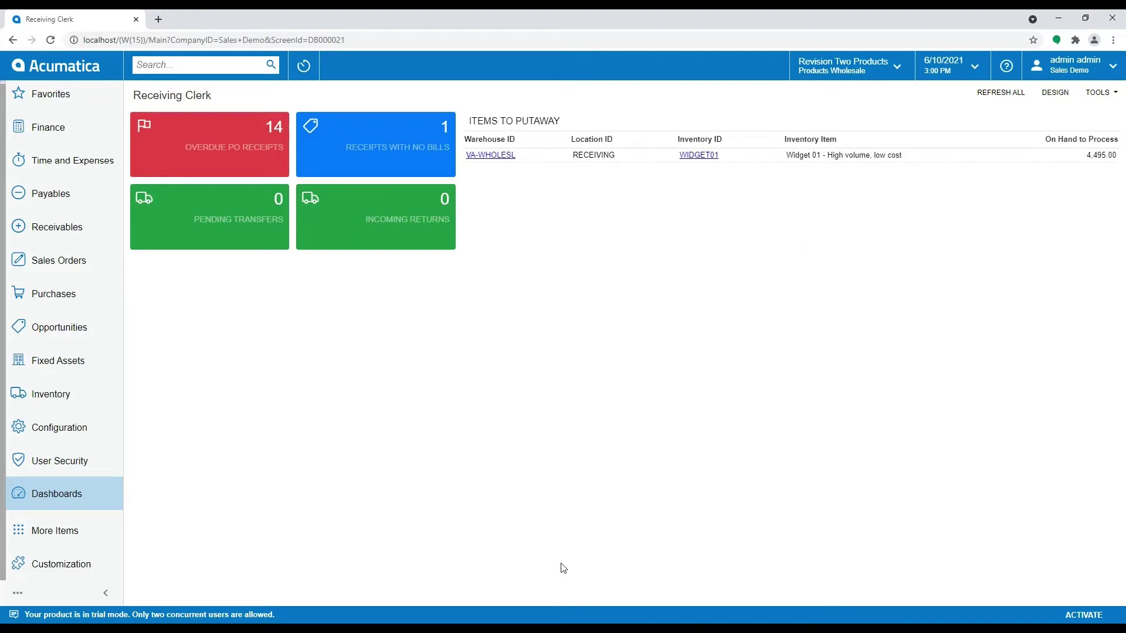
Step: Return to the Controller home dashboard, open its linked AR Clerk dashboard and close it again
{"action": "left_click", "coordinate": [80, 69]}
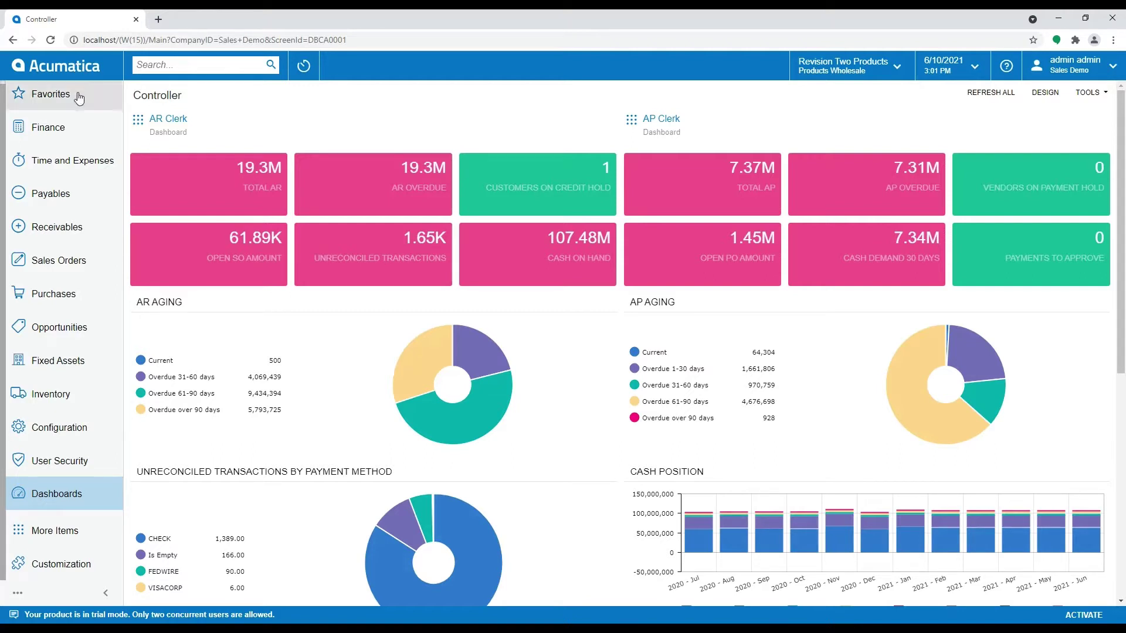
{"action": "left_click", "coordinate": [182, 125]}
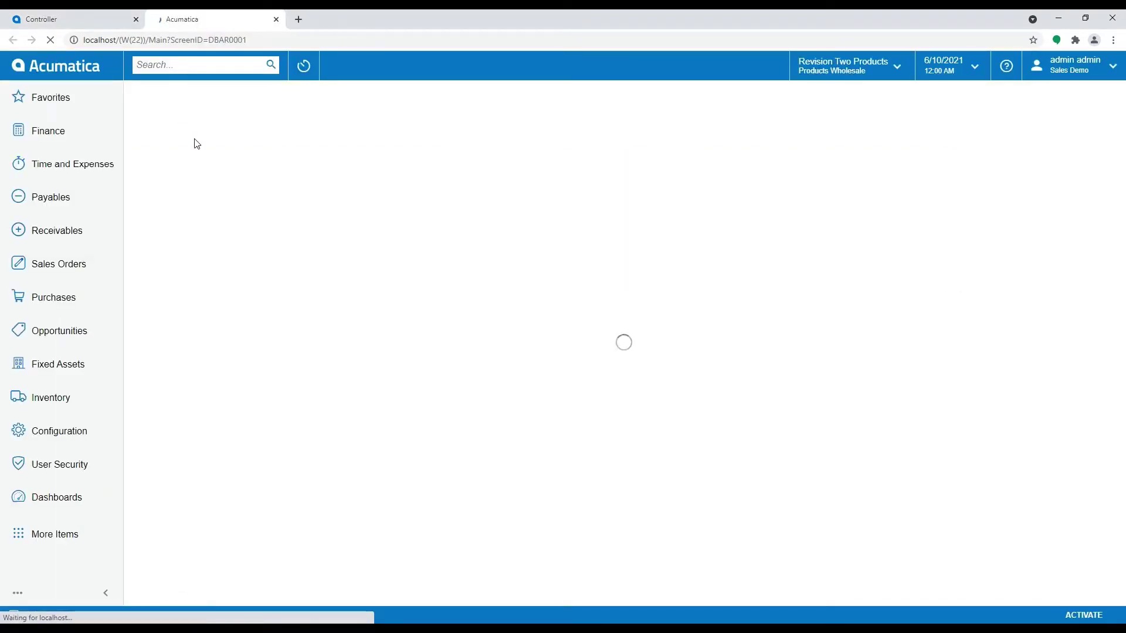
{"action": "left_click", "coordinate": [277, 20]}
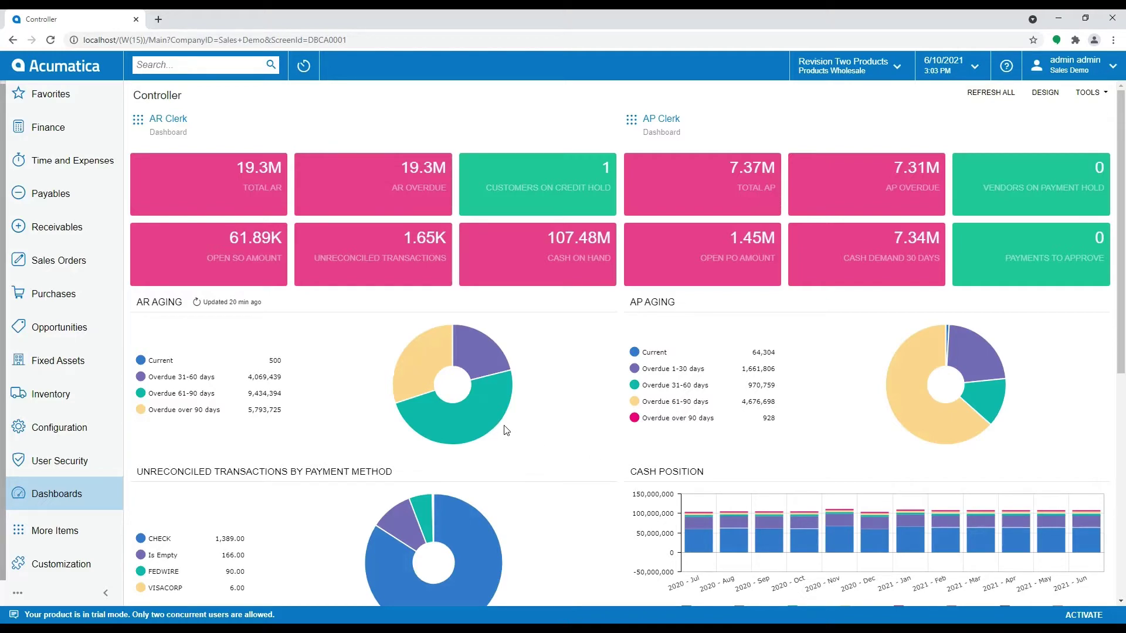
Step: Review the charts throughout the Controller dashboard and inspect the records behind its Customers on Credit Hold tile
{"action": "scroll", "coordinate": [511, 445], "scroll_direction": "down", "scroll_amount": 3}
{"action": "scroll", "coordinate": [708, 480], "scroll_direction": "down", "scroll_amount": 2}
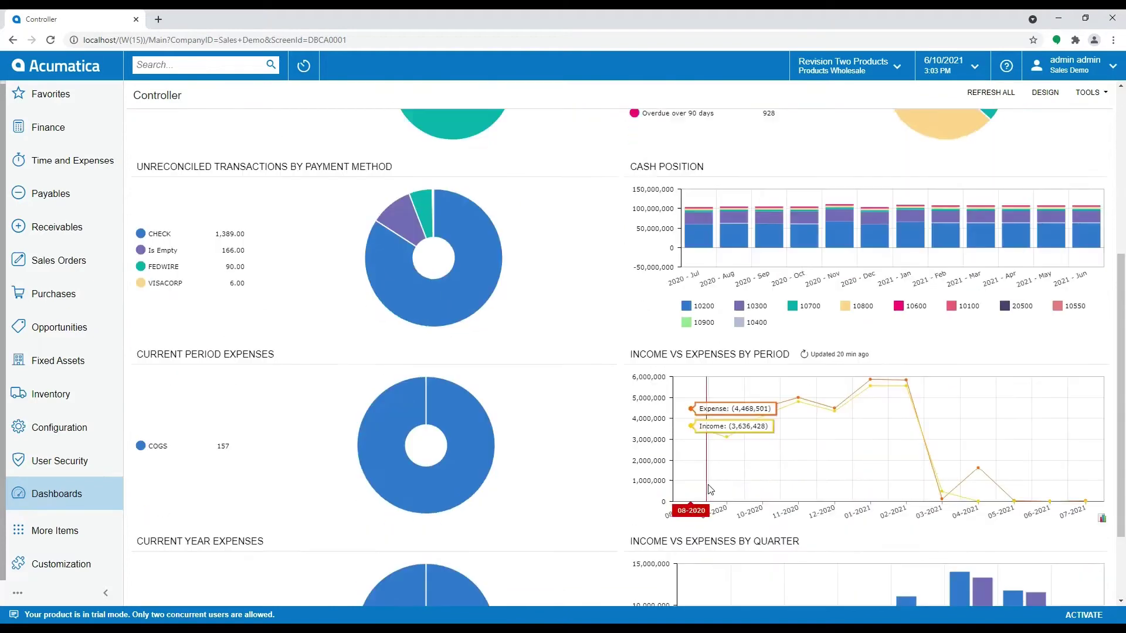
{"action": "scroll", "coordinate": [710, 490], "scroll_direction": "down", "scroll_amount": 1}
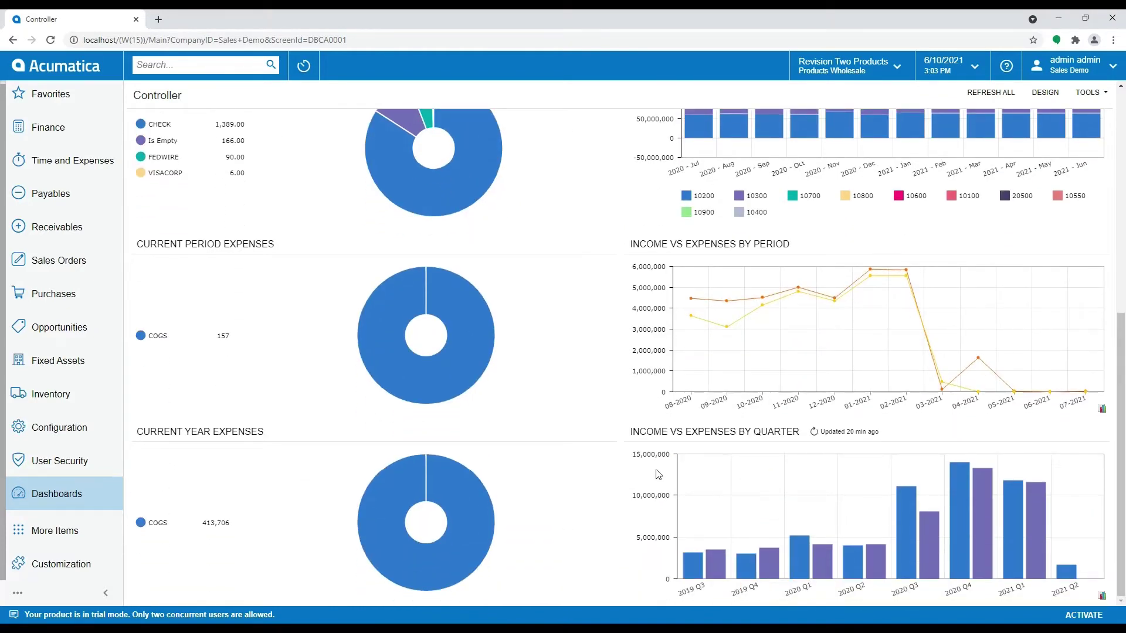
{"action": "scroll", "coordinate": [657, 470], "scroll_direction": "up", "scroll_amount": 6}
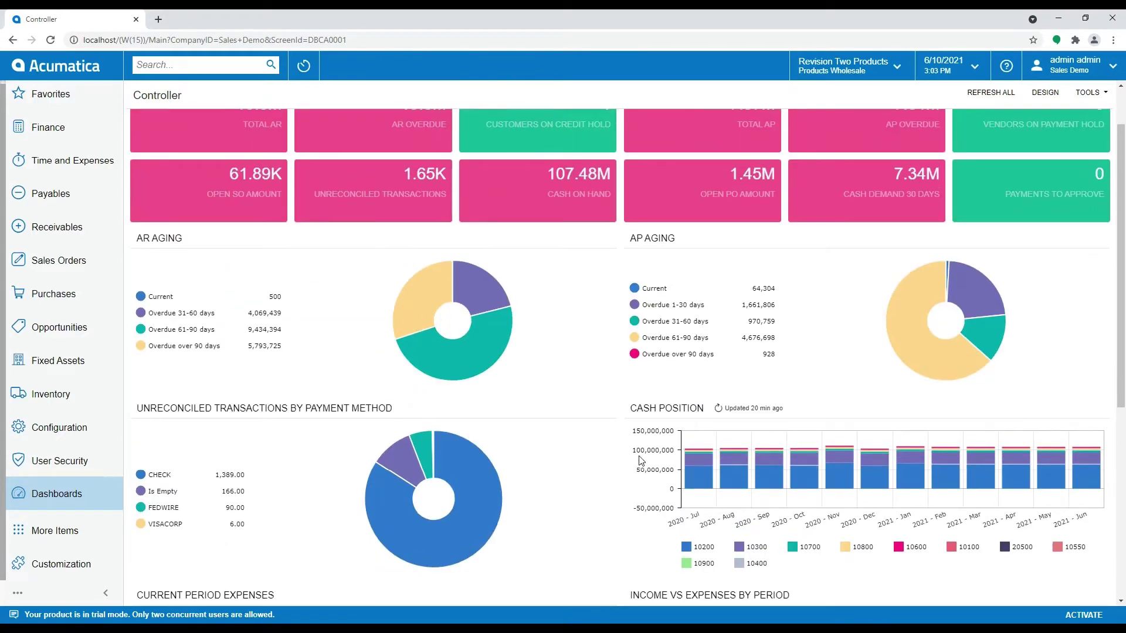
{"action": "scroll", "coordinate": [641, 461], "scroll_direction": "up", "scroll_amount": 1}
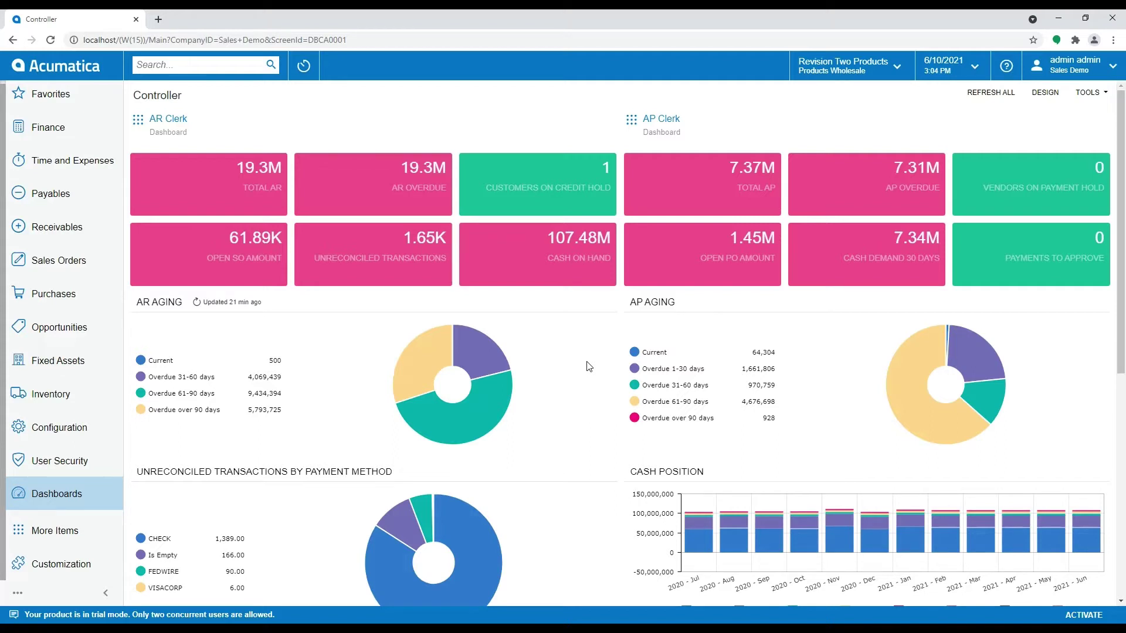
{"action": "left_click", "coordinate": [536, 176]}
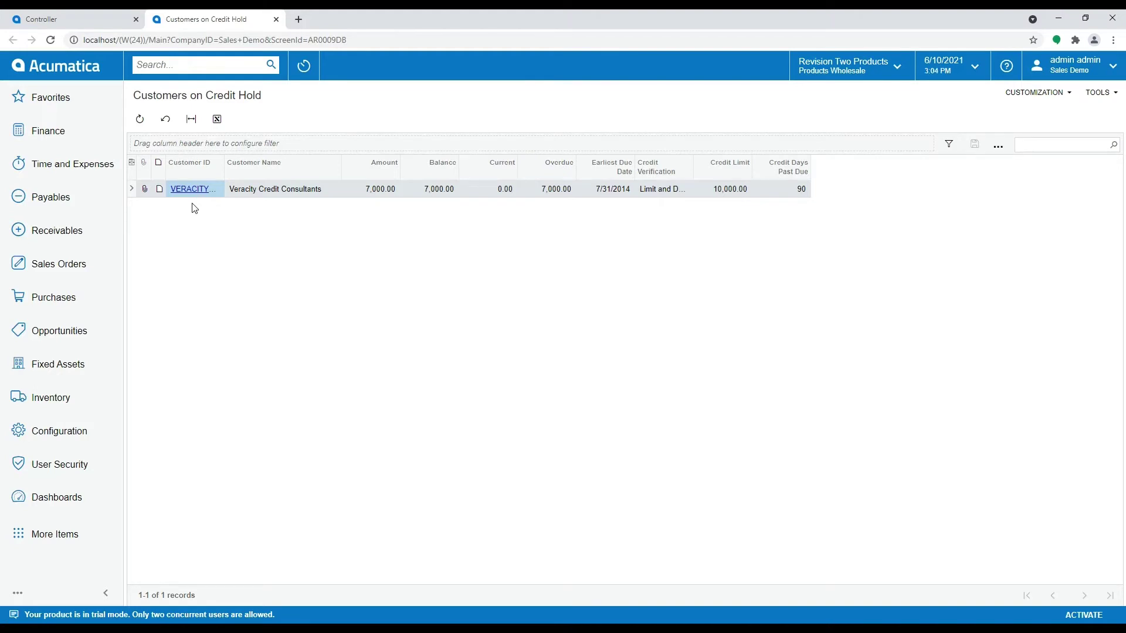
{"action": "left_click", "coordinate": [277, 19]}
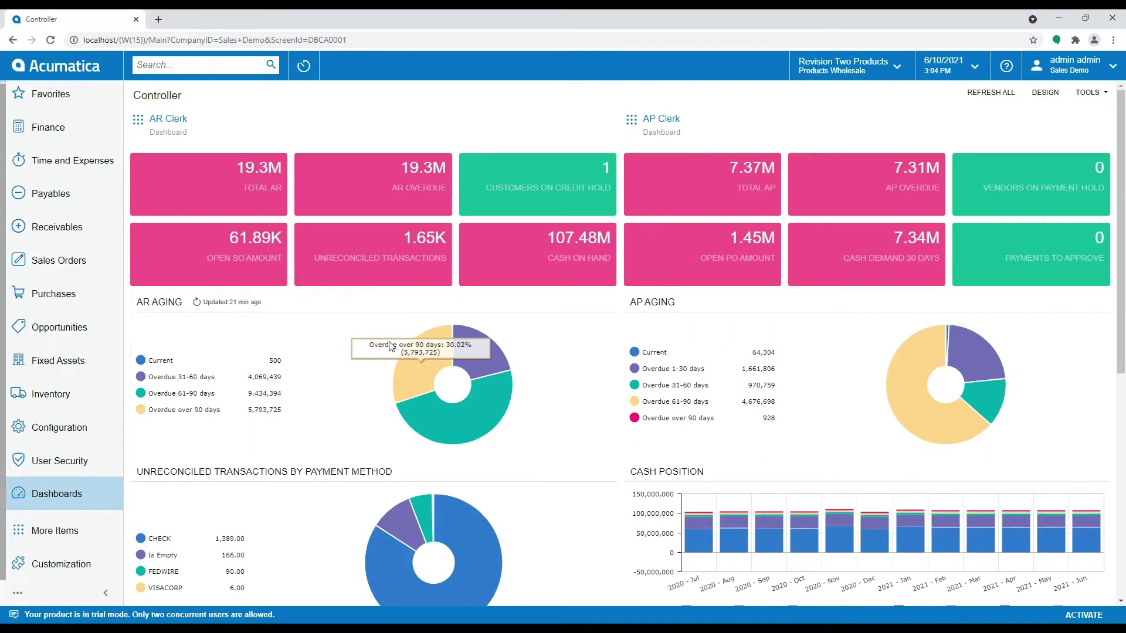
Step: Show the orders behind the Open SO Amount tile and view the receivables Customers list in a separate browser tab
{"action": "left_click", "coordinate": [180, 246]}
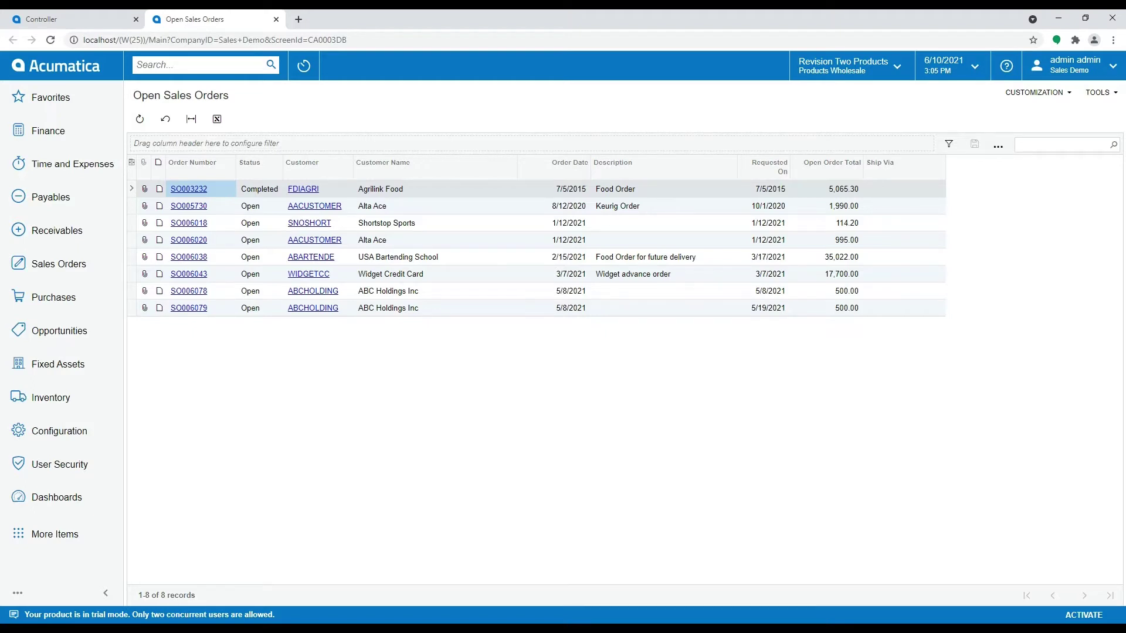
{"action": "left_click", "coordinate": [77, 236]}
{"action": "right_click", "coordinate": [189, 268]}
{"action": "left_click", "coordinate": [232, 288]}
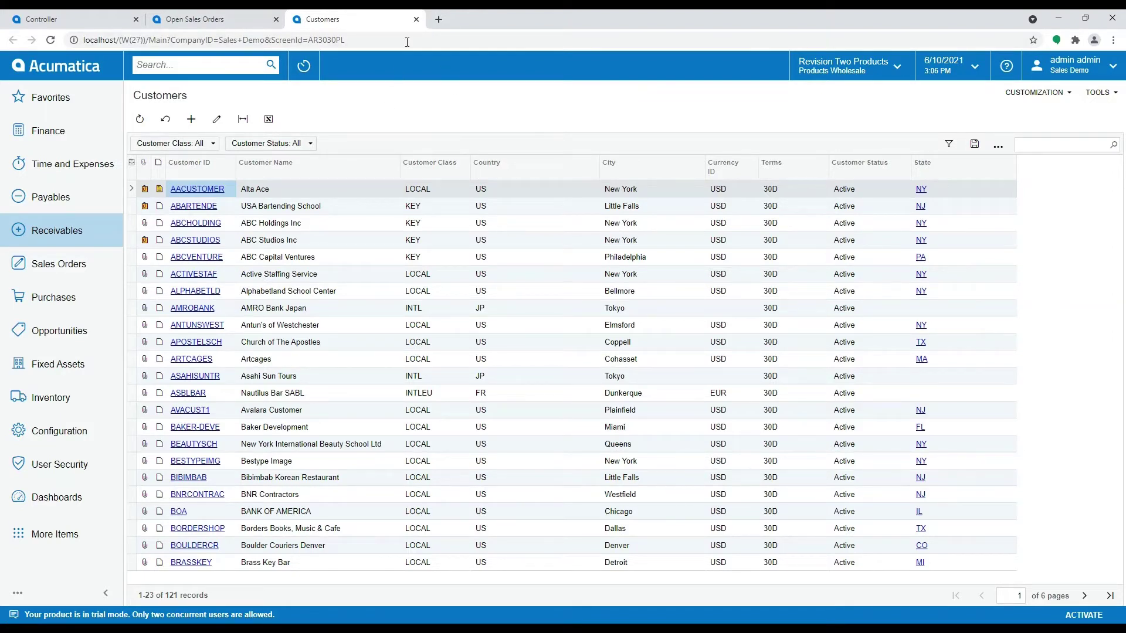
{"action": "left_click", "coordinate": [417, 19]}
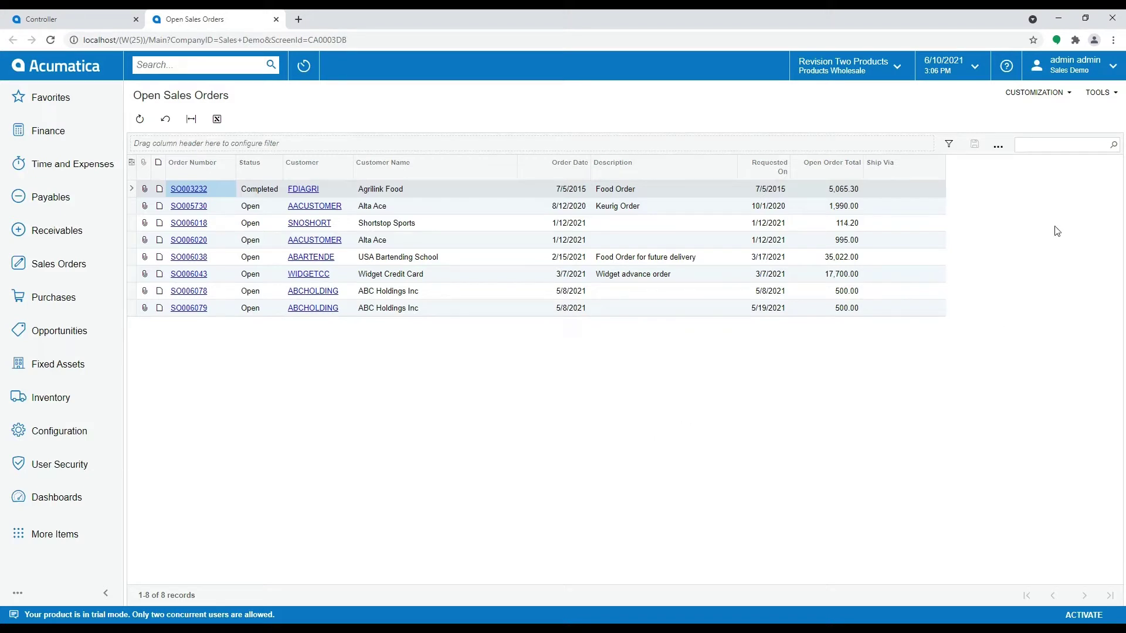
Step: Open the generic inquiry behind Open Sales Orders for editing and examine its tables, relations and conditions
{"action": "left_click", "coordinate": [1034, 93]}
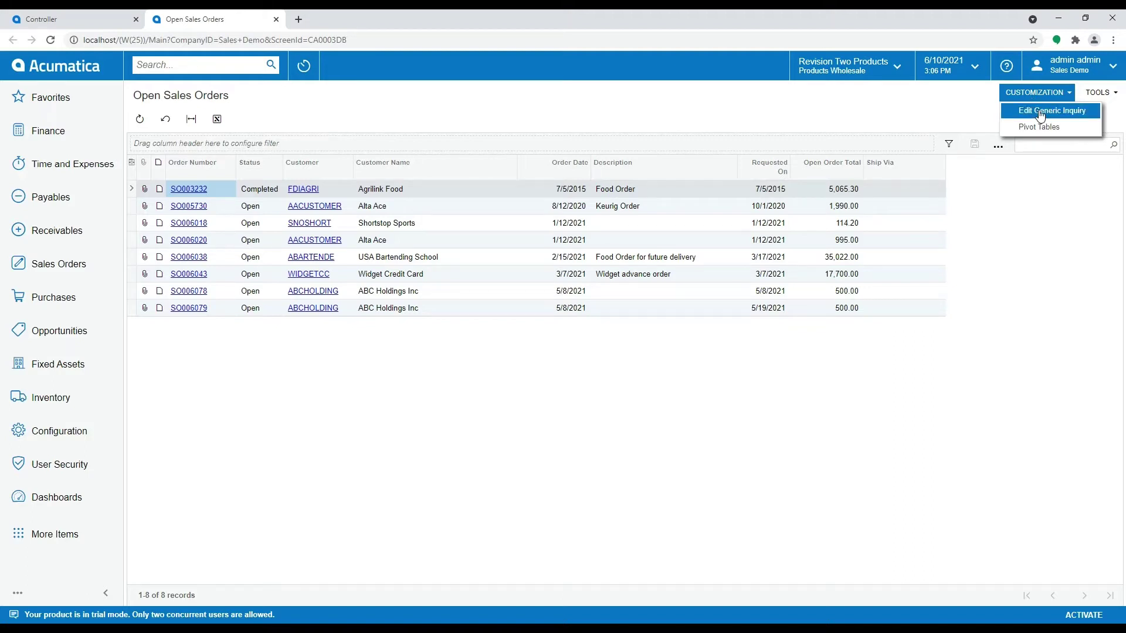
{"action": "left_click", "coordinate": [1036, 110]}
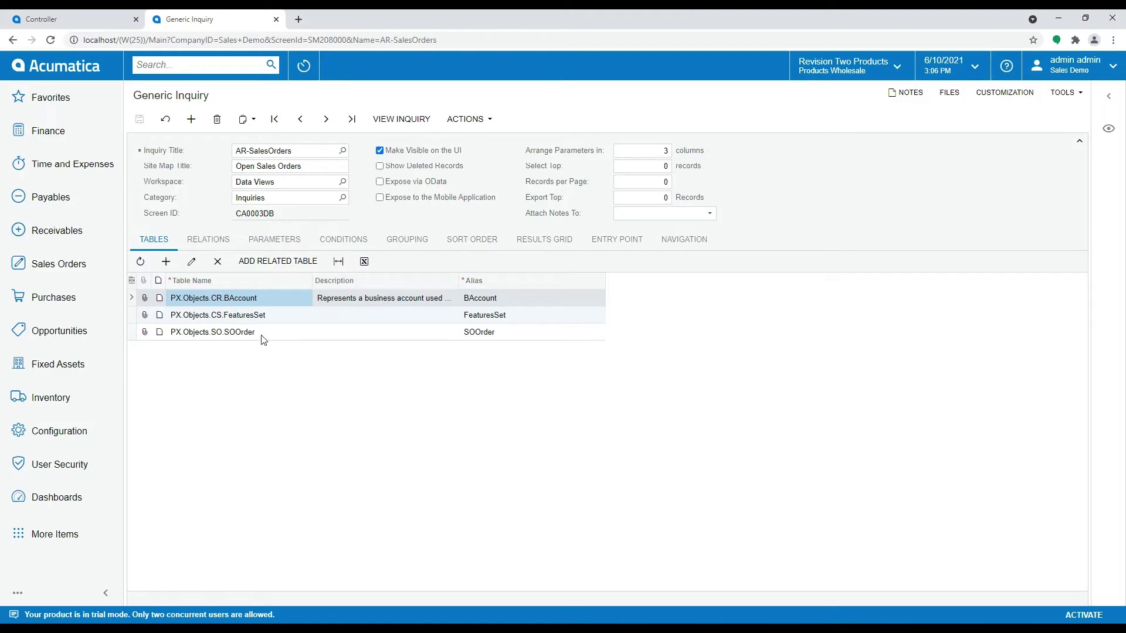
{"action": "left_click", "coordinate": [212, 245]}
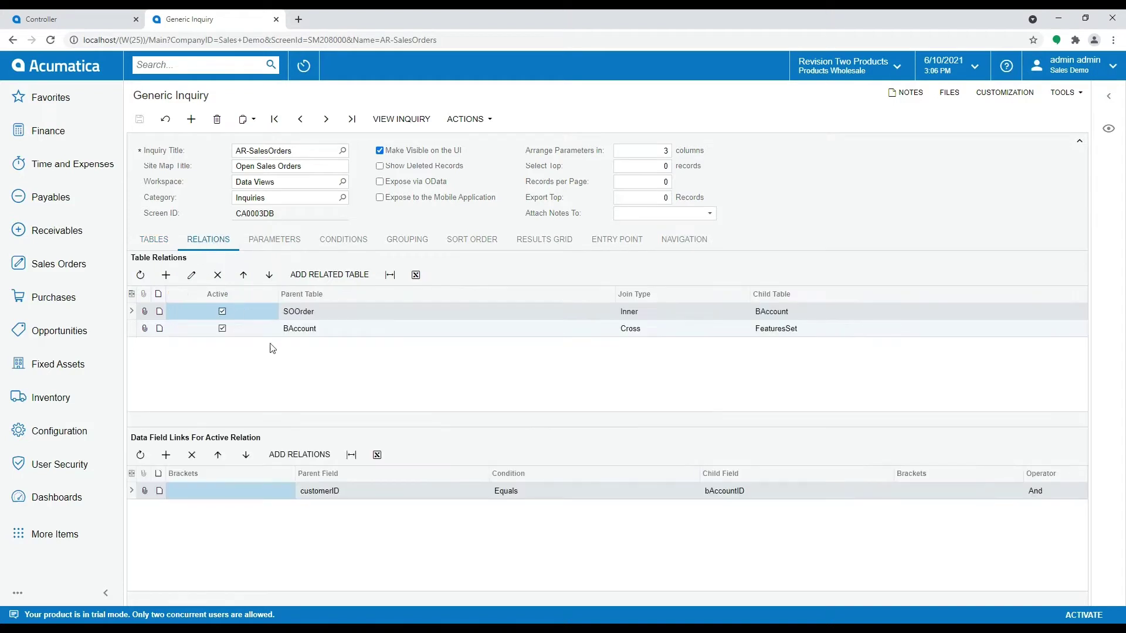
{"action": "left_click", "coordinate": [367, 328]}
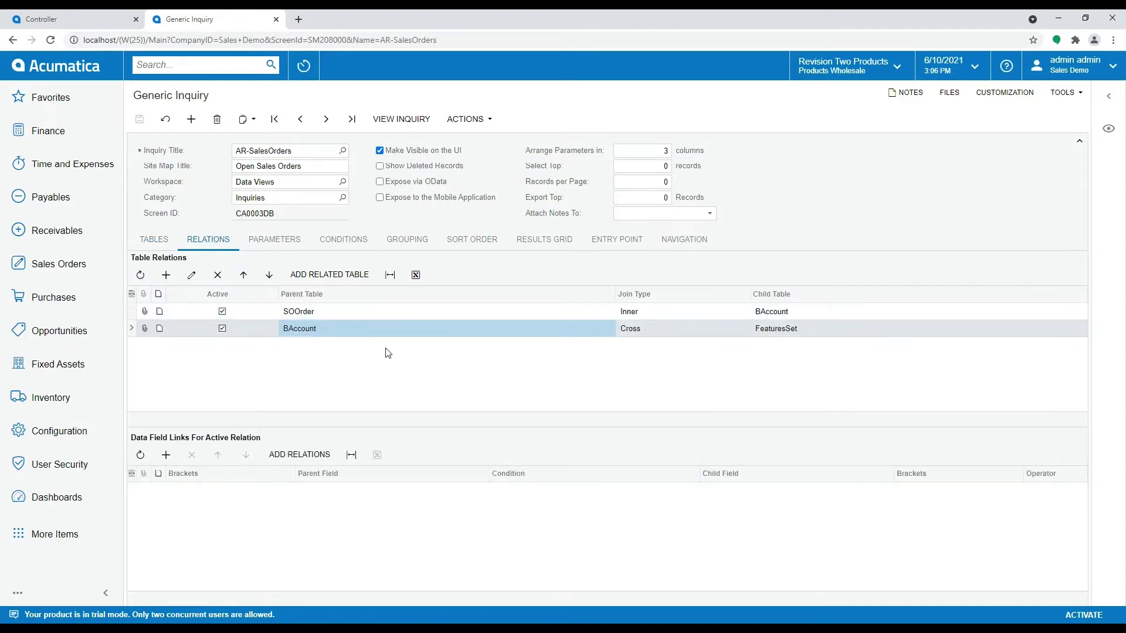
{"action": "left_click", "coordinate": [344, 243]}
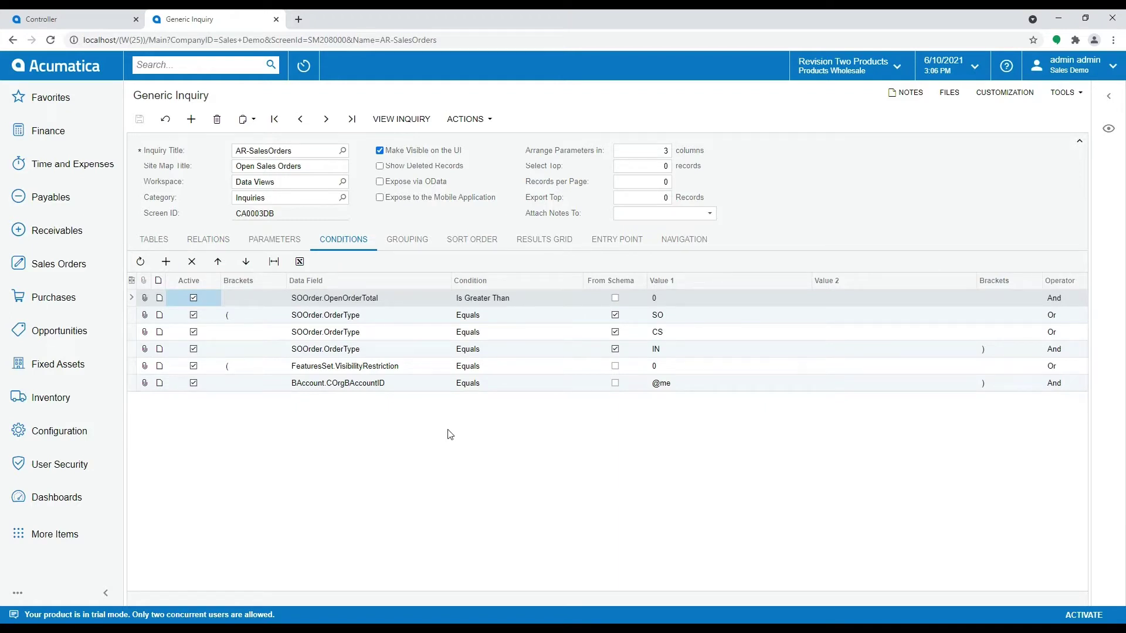
Step: Examine the inquiry's results grid fields against the Open Sales Orders output, then return to the Controller dashboard
{"action": "left_click", "coordinate": [552, 242]}
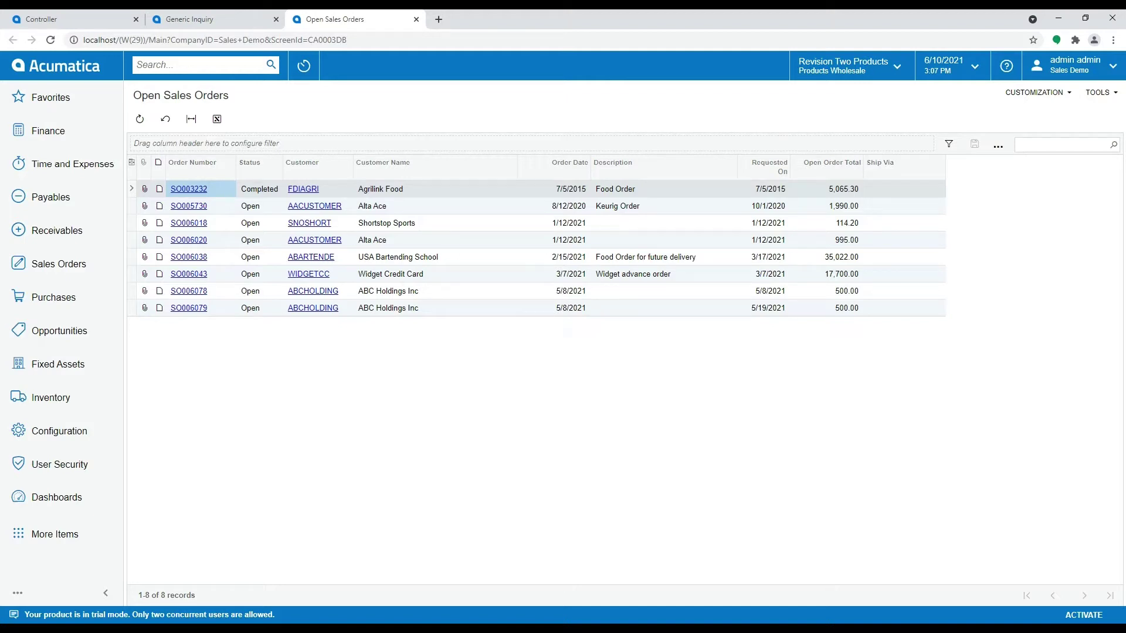
{"action": "left_click", "coordinate": [416, 20]}
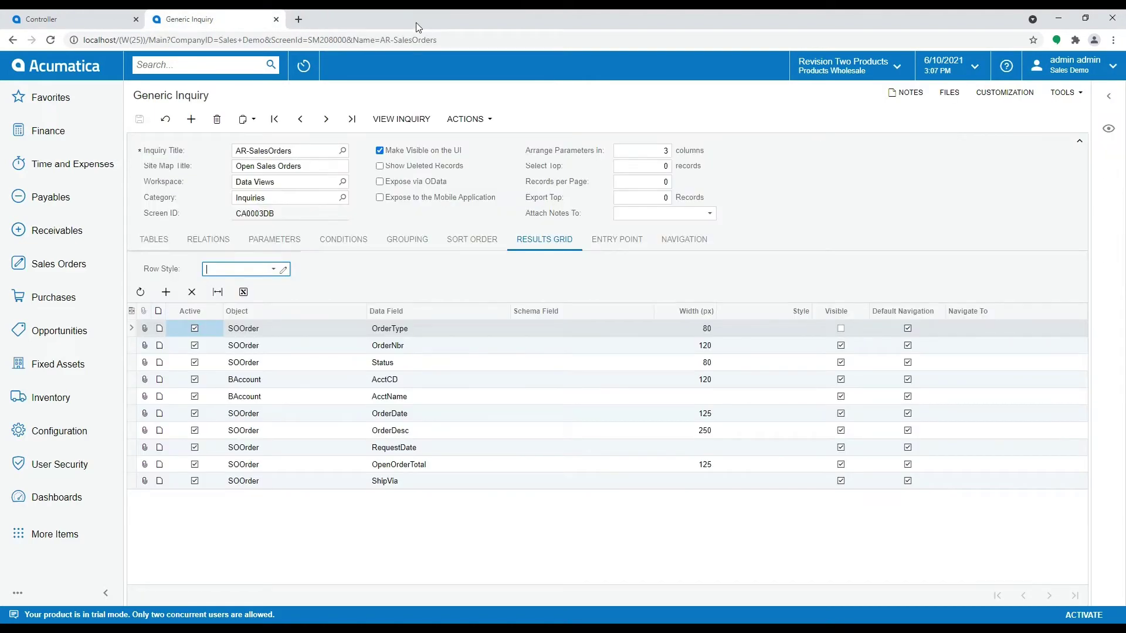
{"action": "left_click", "coordinate": [276, 20]}
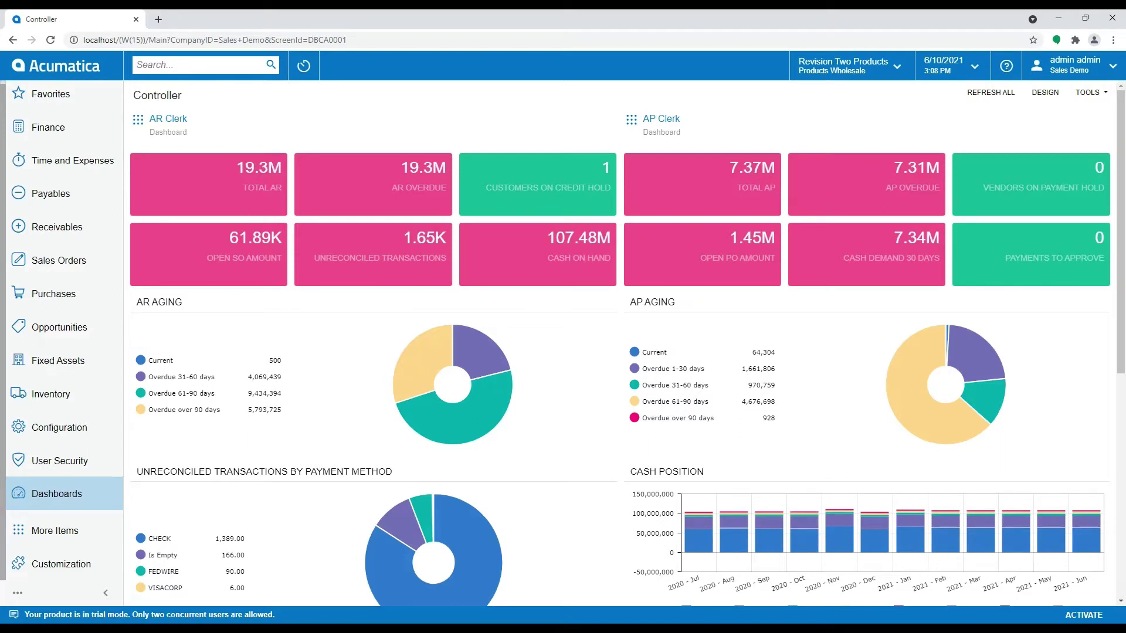
Step: Open the AP-BillsToPay generic inquiry definition and view the inquiry's output
{"action": "left_click", "coordinate": [94, 566]}
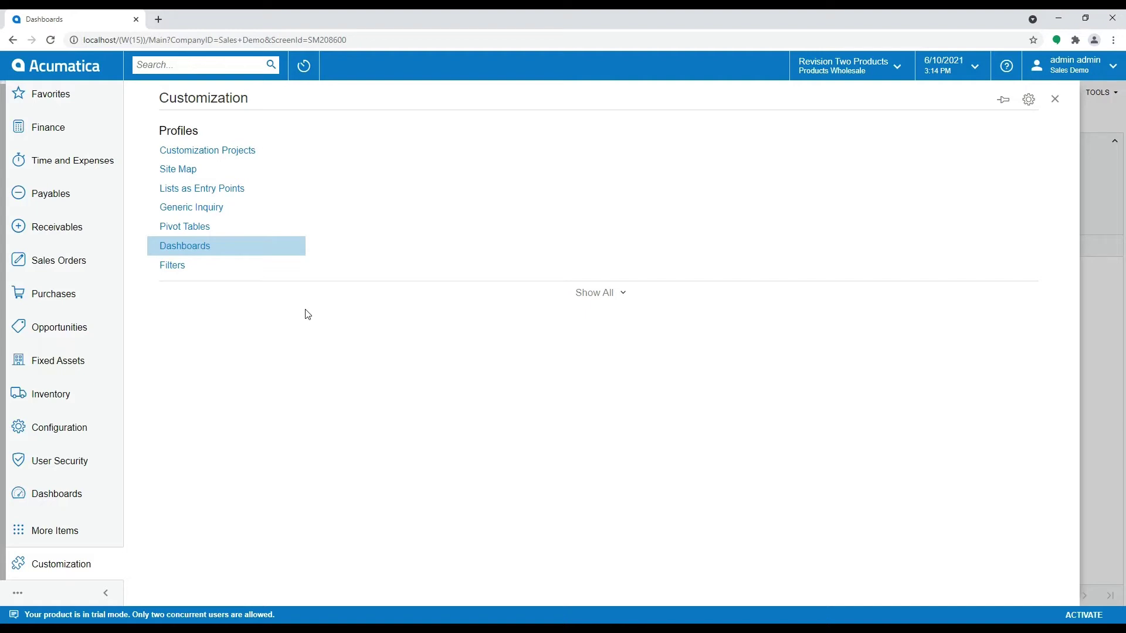
{"action": "left_click", "coordinate": [215, 210]}
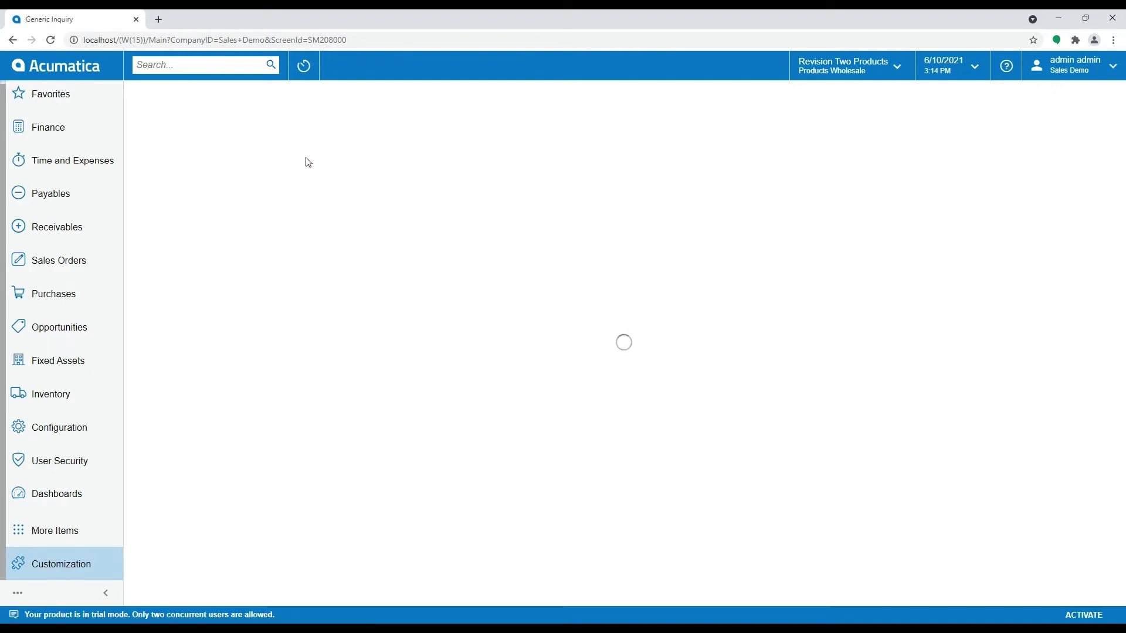
{"action": "left_click", "coordinate": [343, 152]}
{"action": "type", "text": "bill"}
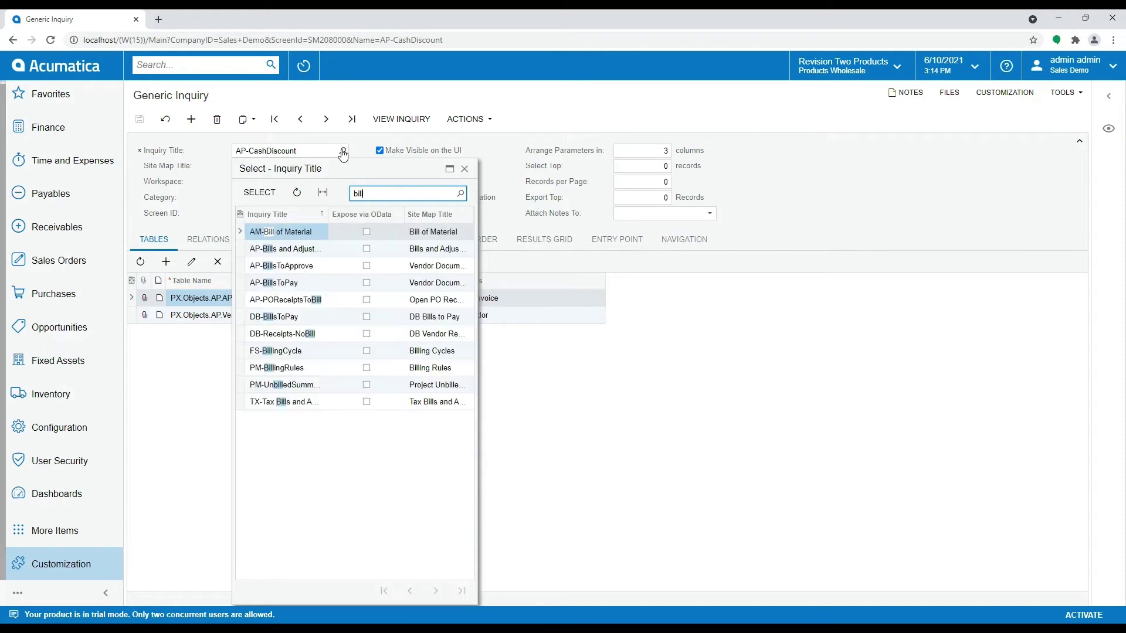
{"action": "double_click", "coordinate": [326, 284]}
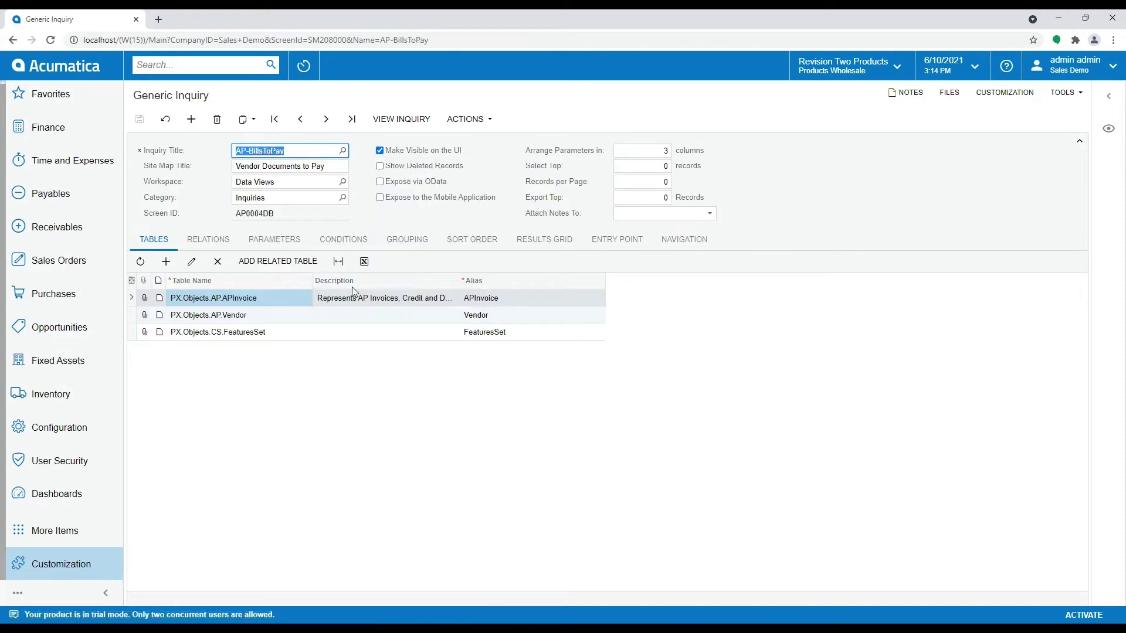
{"action": "left_click", "coordinate": [401, 119]}
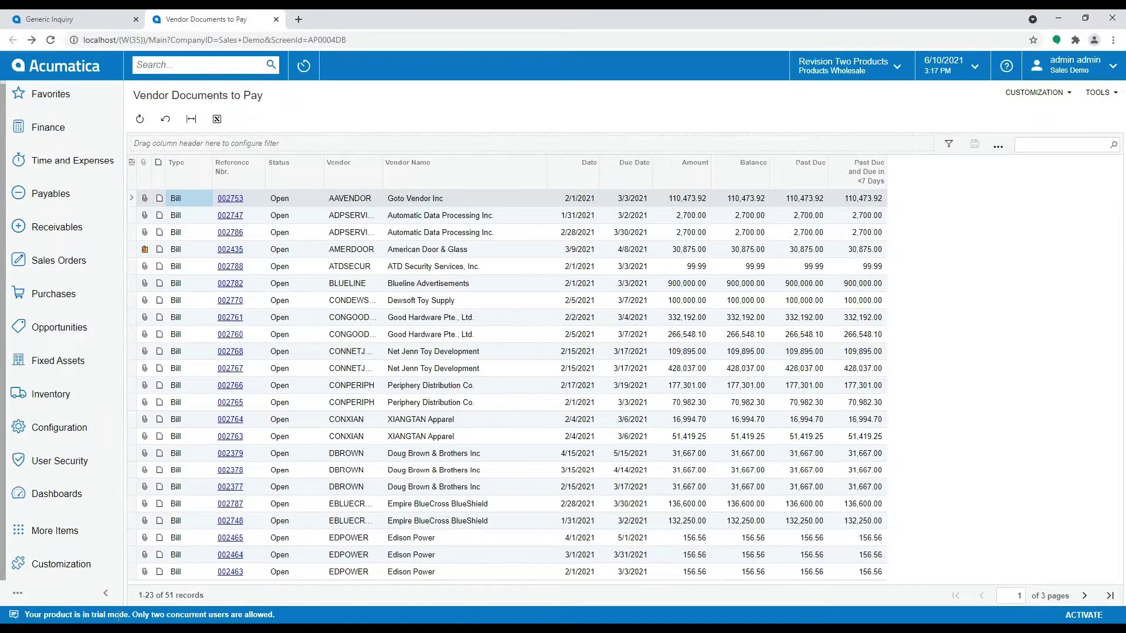
Step: Start a new dashboard named Demo Dashboard with DashboardDesigner as owner role and user personalization disallowed
{"action": "left_click", "coordinate": [65, 567]}
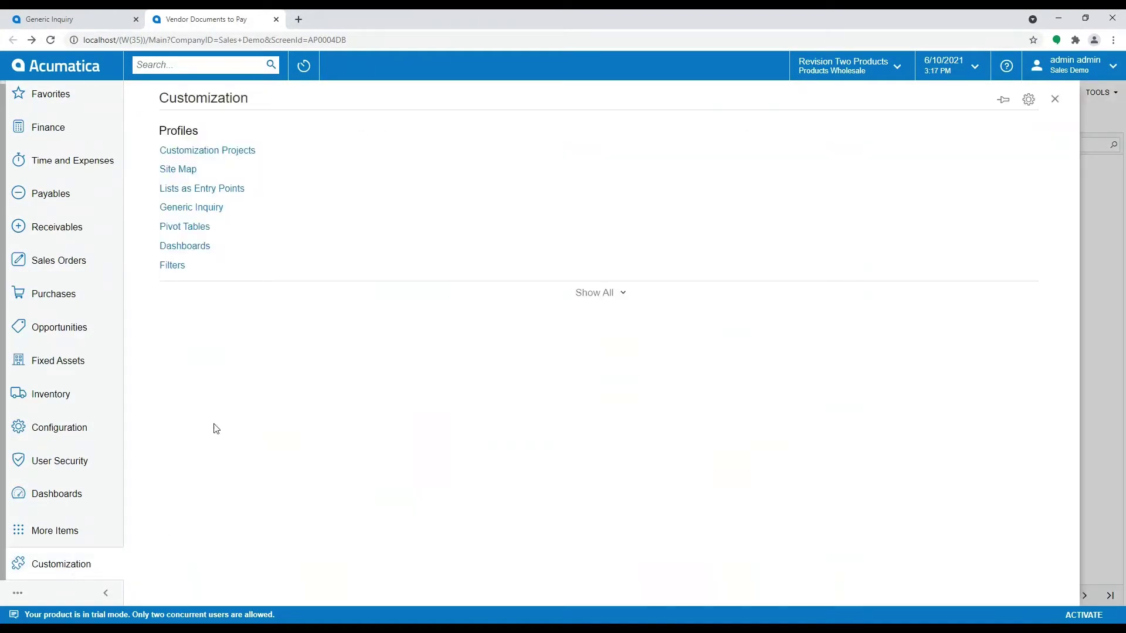
{"action": "left_click", "coordinate": [193, 245]}
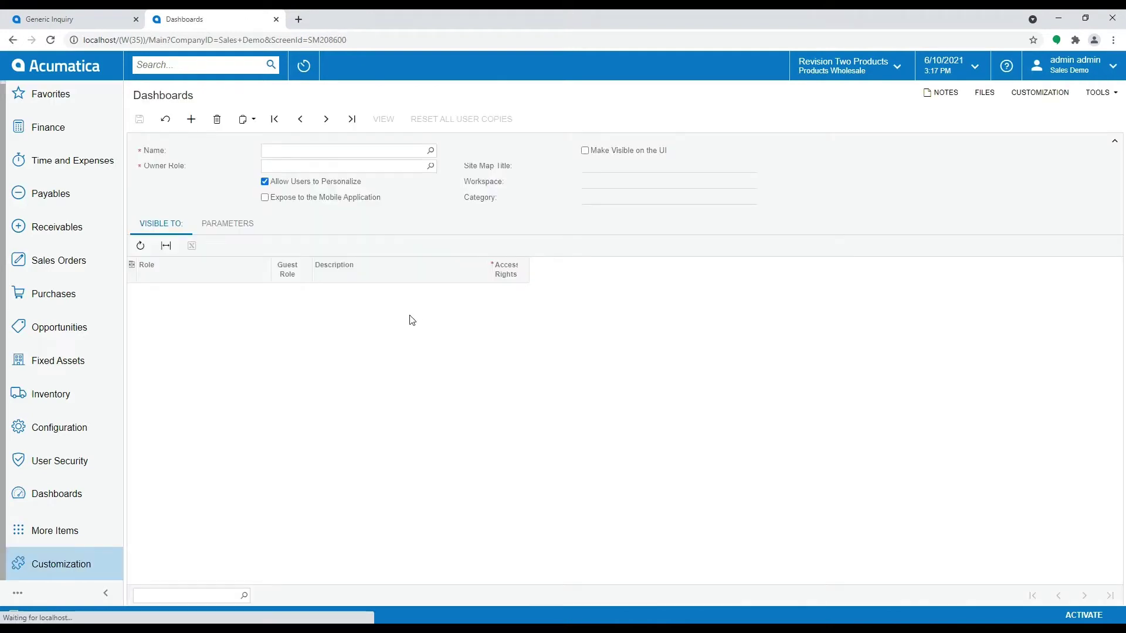
{"action": "left_click", "coordinate": [319, 151]}
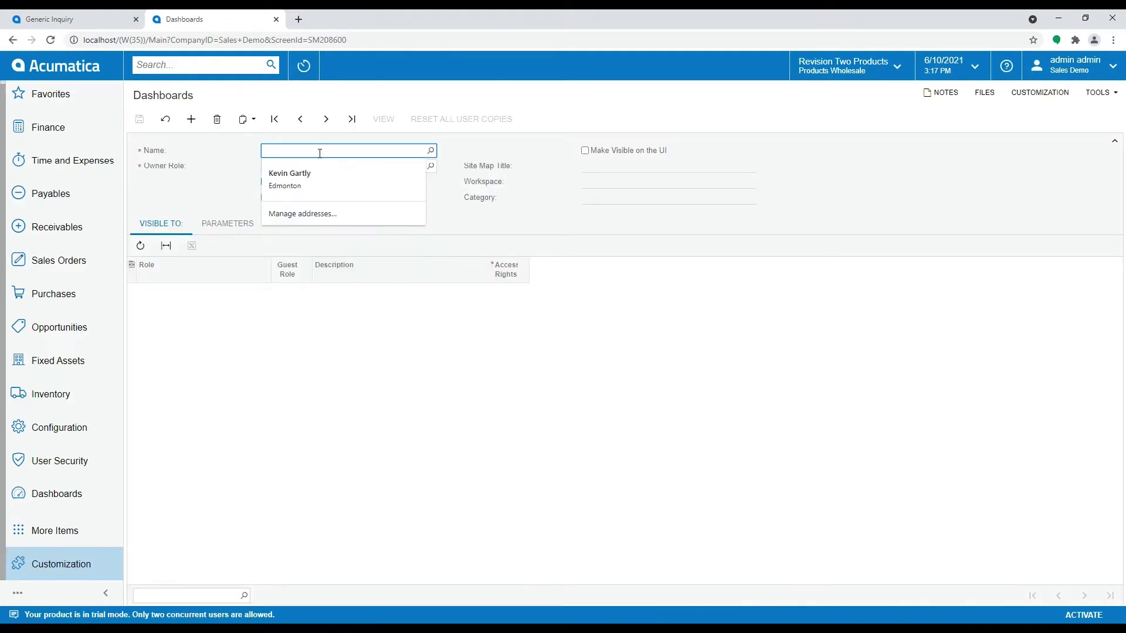
{"action": "type", "text": "Demo Dash"}
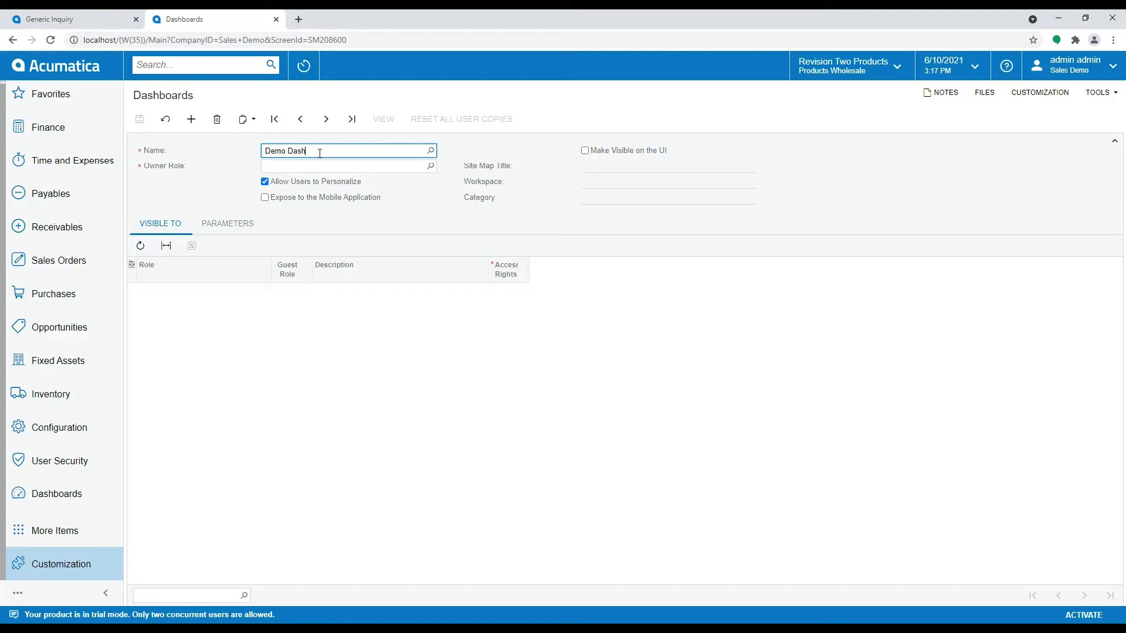
{"action": "type", "text": "board"}
{"action": "key", "text": "Tab"}
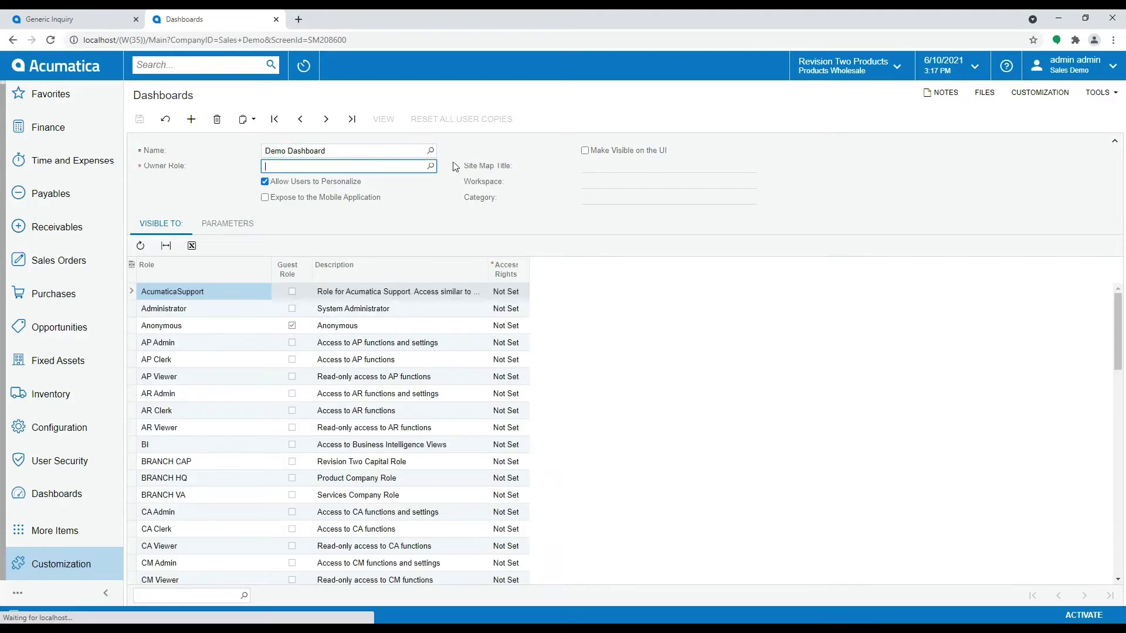
{"action": "left_click", "coordinate": [431, 167]}
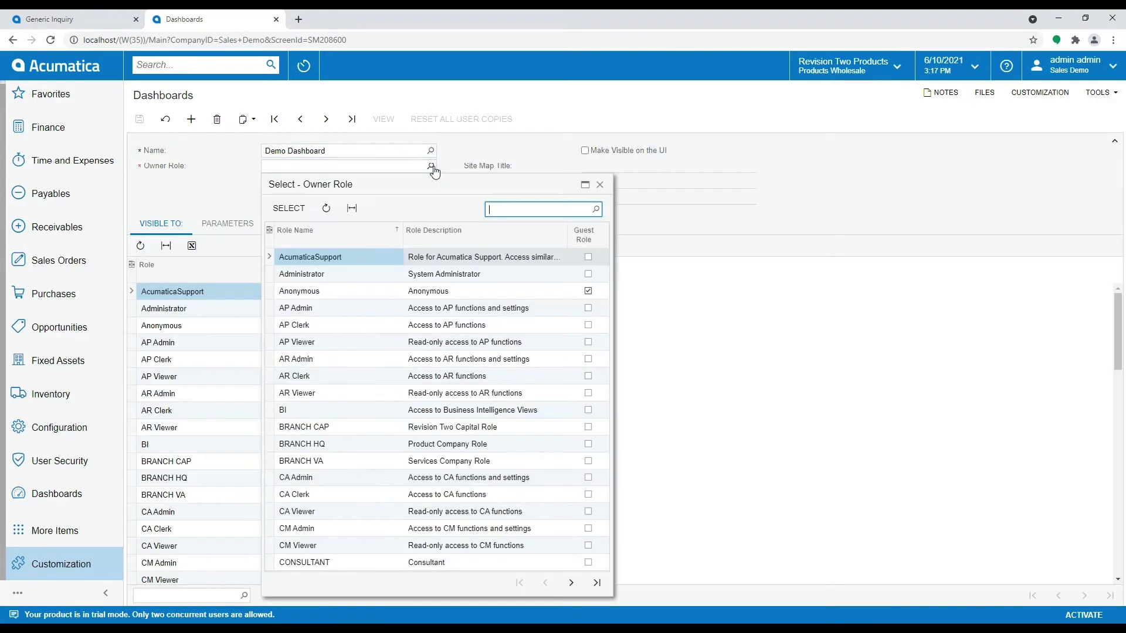
{"action": "type", "text": "dash"}
{"action": "double_click", "coordinate": [333, 258]}
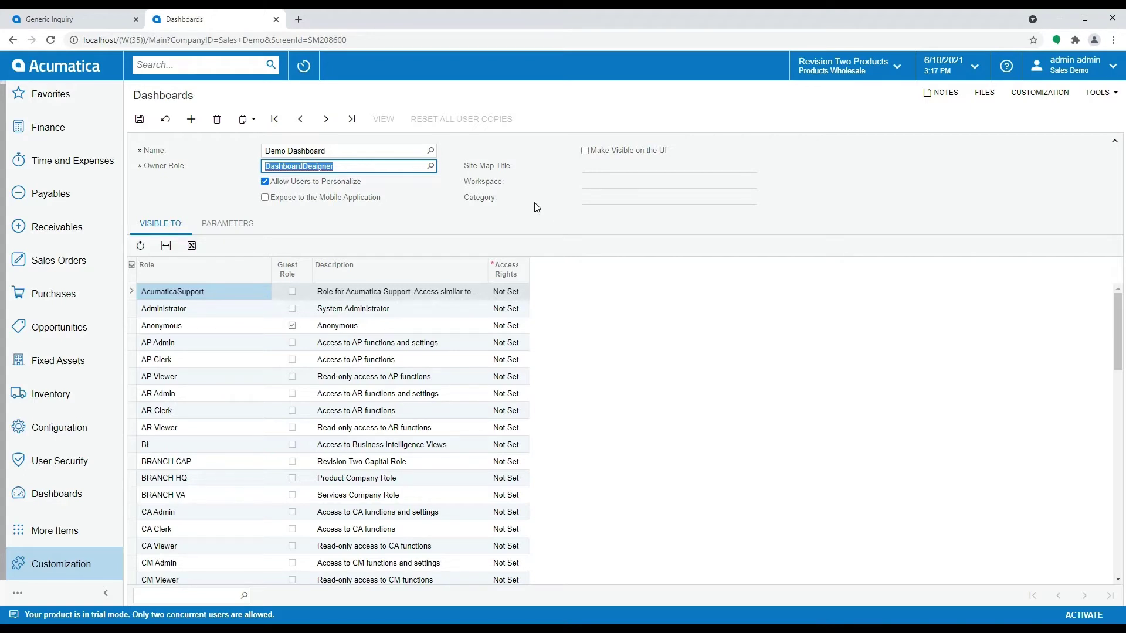
{"action": "left_click", "coordinate": [358, 185]}
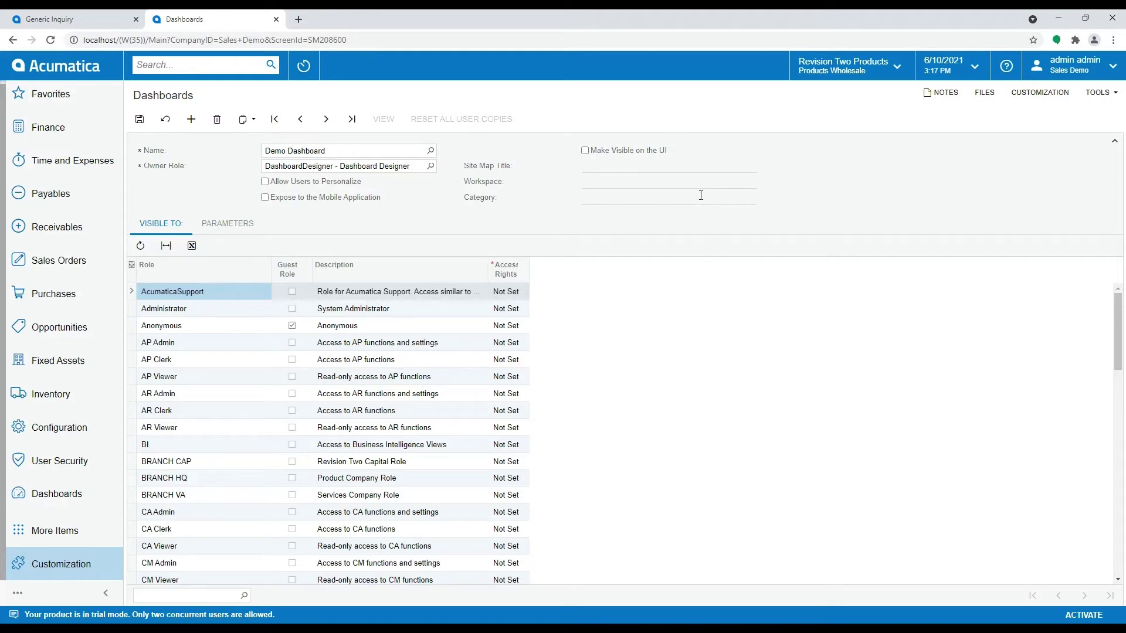
Step: Make the dashboard visible on the UI in the Dashboards workspace under the Dashboard: Finance category
{"action": "left_click", "coordinate": [584, 151]}
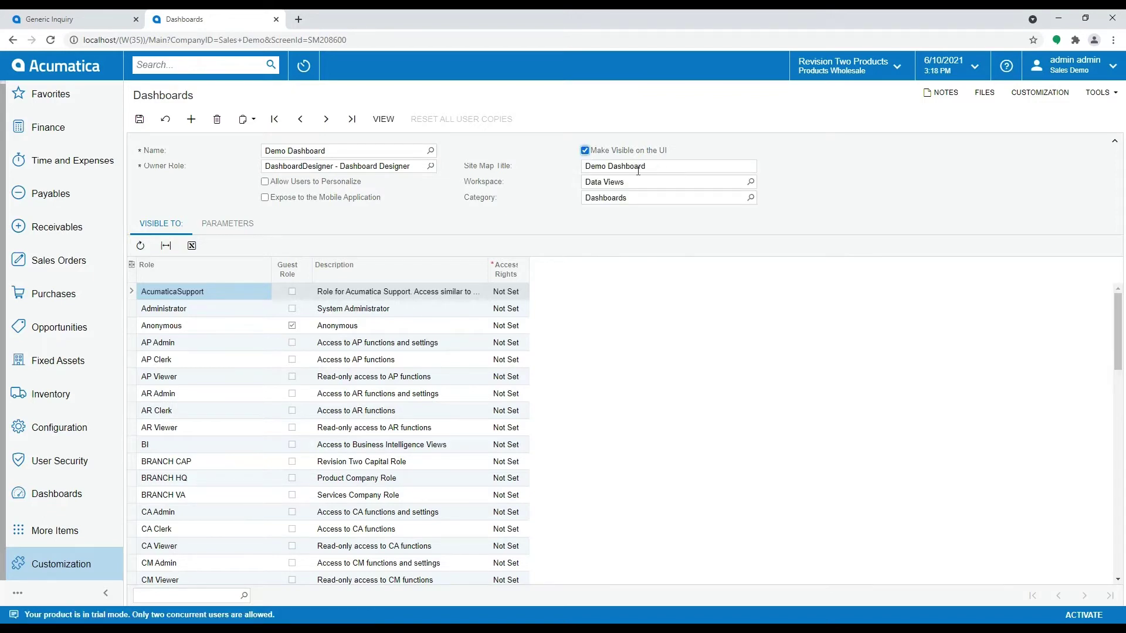
{"action": "left_click", "coordinate": [750, 182]}
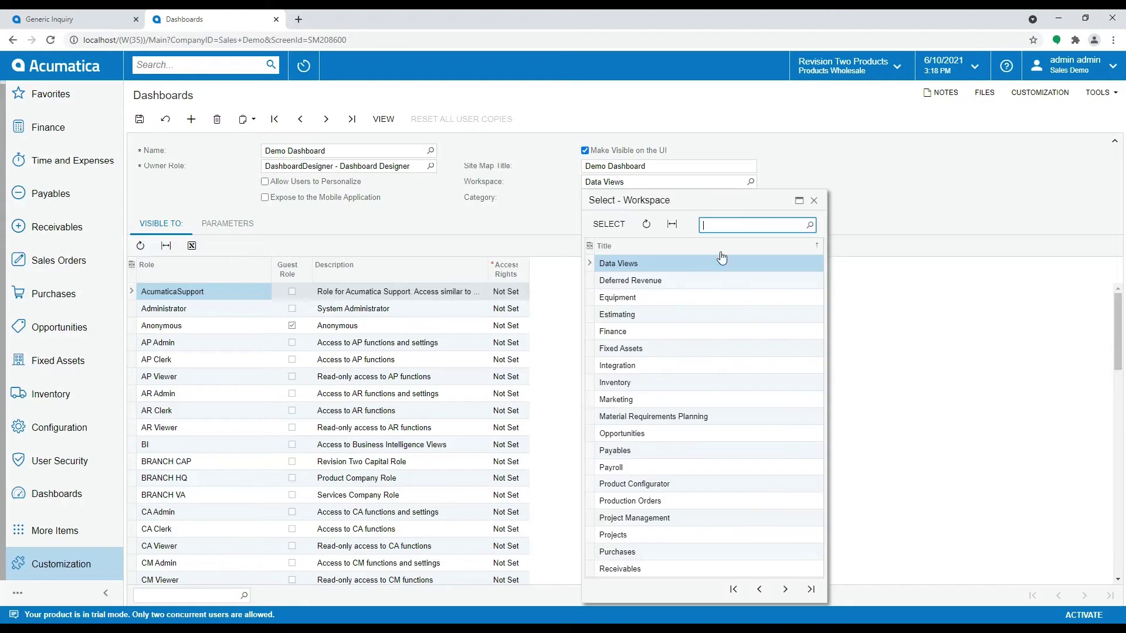
{"action": "left_click", "coordinate": [764, 588]}
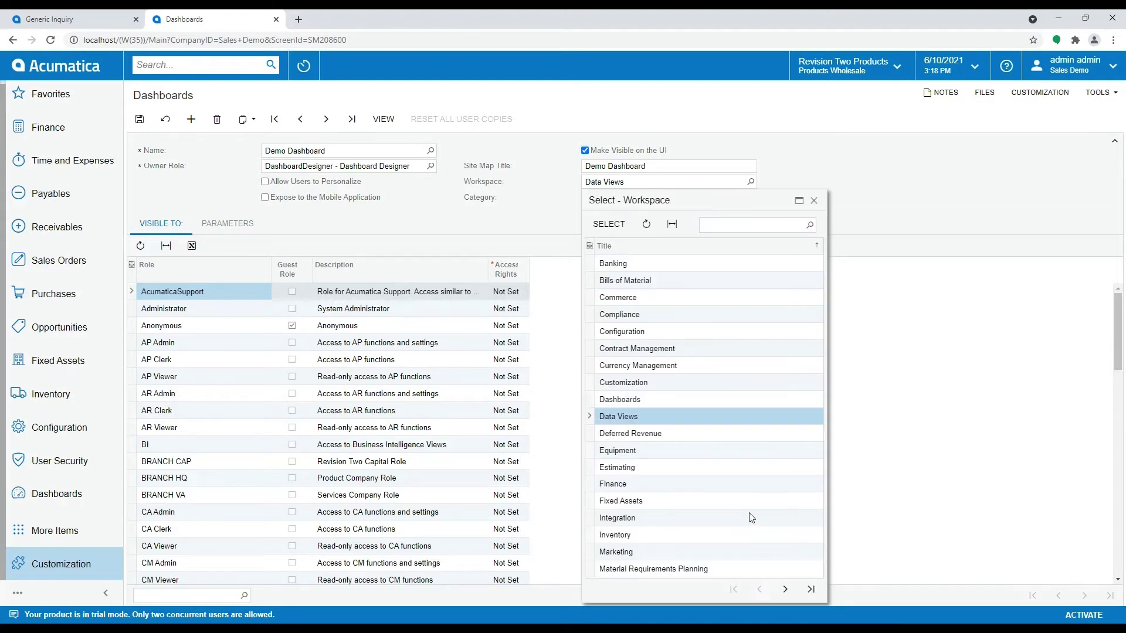
{"action": "double_click", "coordinate": [614, 400]}
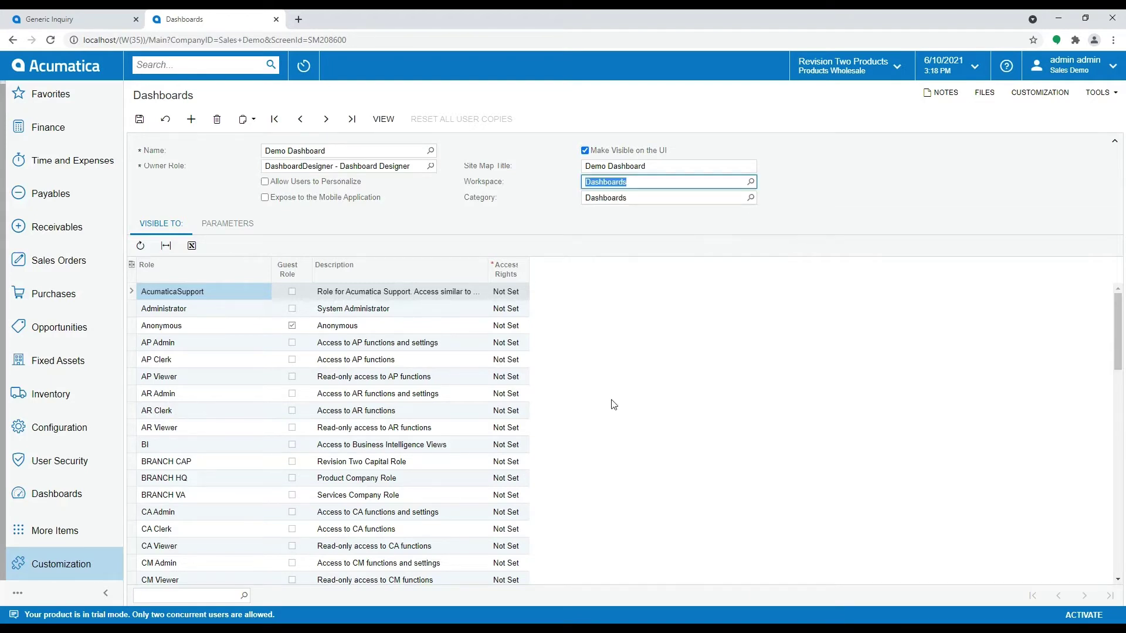
{"action": "left_click", "coordinate": [751, 198]}
{"action": "type", "text": "fin"}
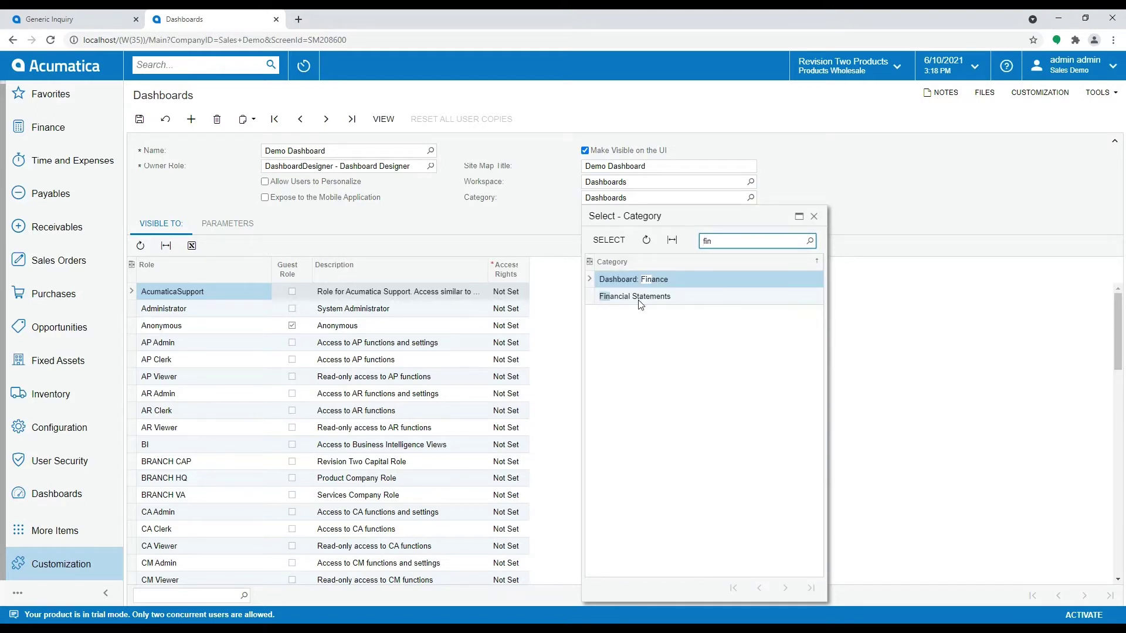
{"action": "double_click", "coordinate": [658, 280]}
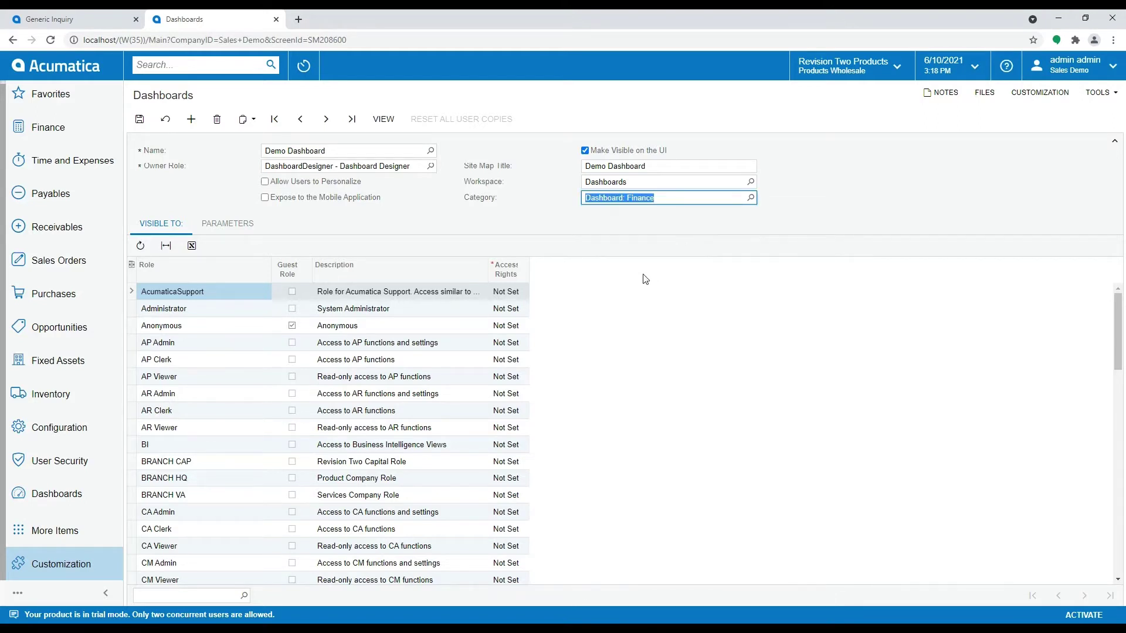
Step: Set access rights to Granted for the Administrator and DashboardDesigner roles and save the dashboard
{"action": "left_click", "coordinate": [520, 309]}
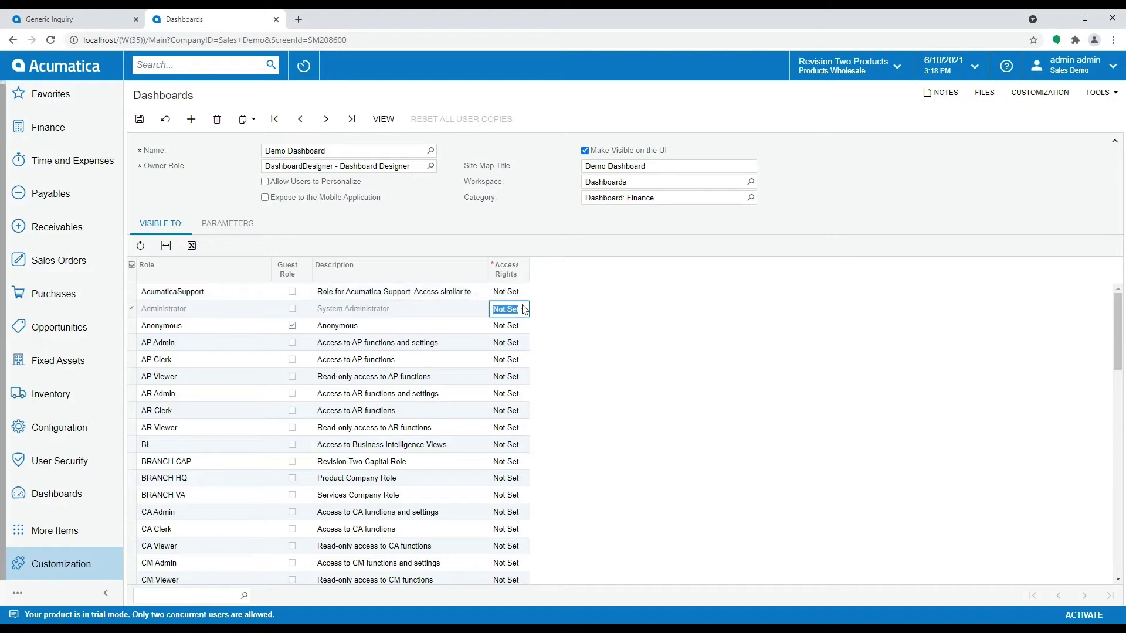
{"action": "left_click", "coordinate": [524, 309]}
{"action": "left_click", "coordinate": [511, 343]}
{"action": "left_click_drag", "start_coordinate": [1116, 356], "coordinate": [1099, 426]}
{"action": "left_click", "coordinate": [514, 373]}
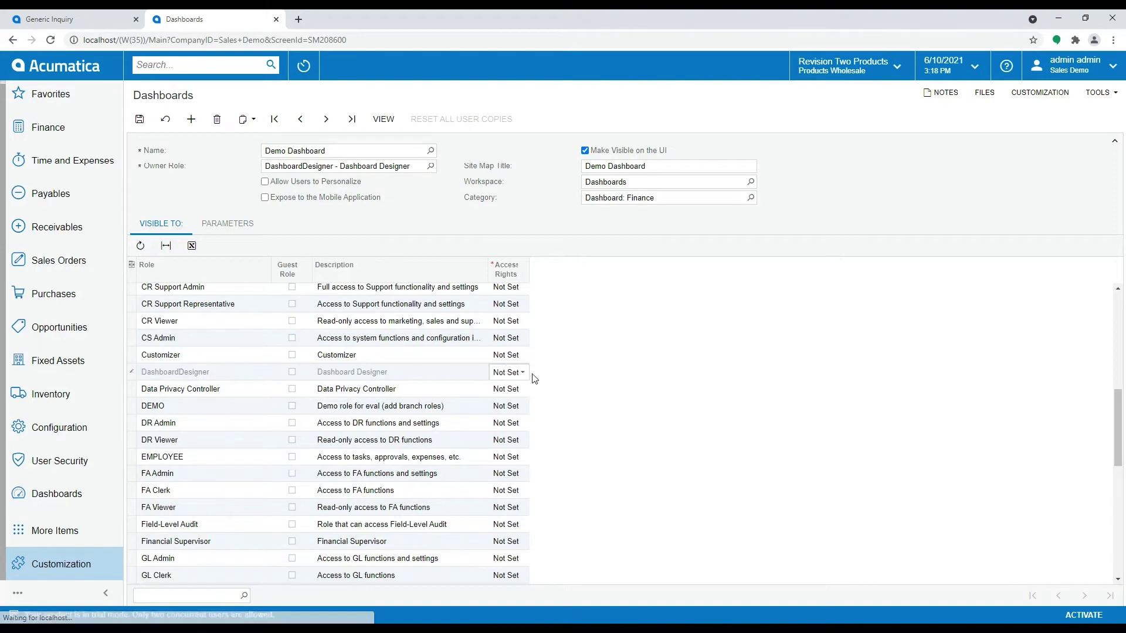
{"action": "left_click", "coordinate": [522, 376]}
{"action": "left_click", "coordinate": [508, 410]}
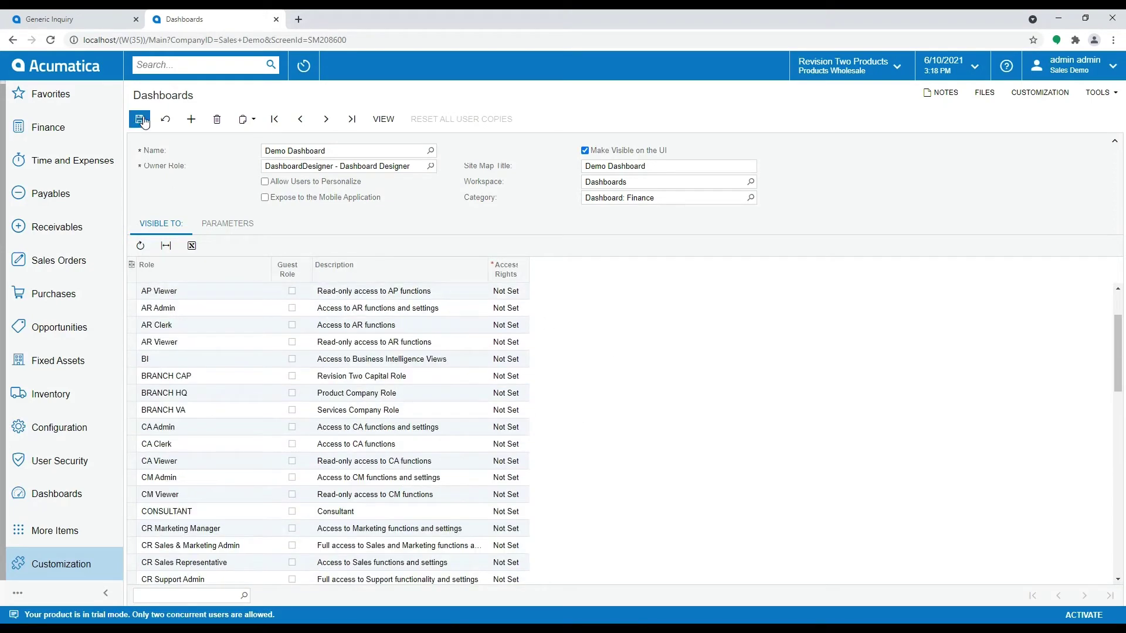
{"action": "left_click", "coordinate": [140, 120]}
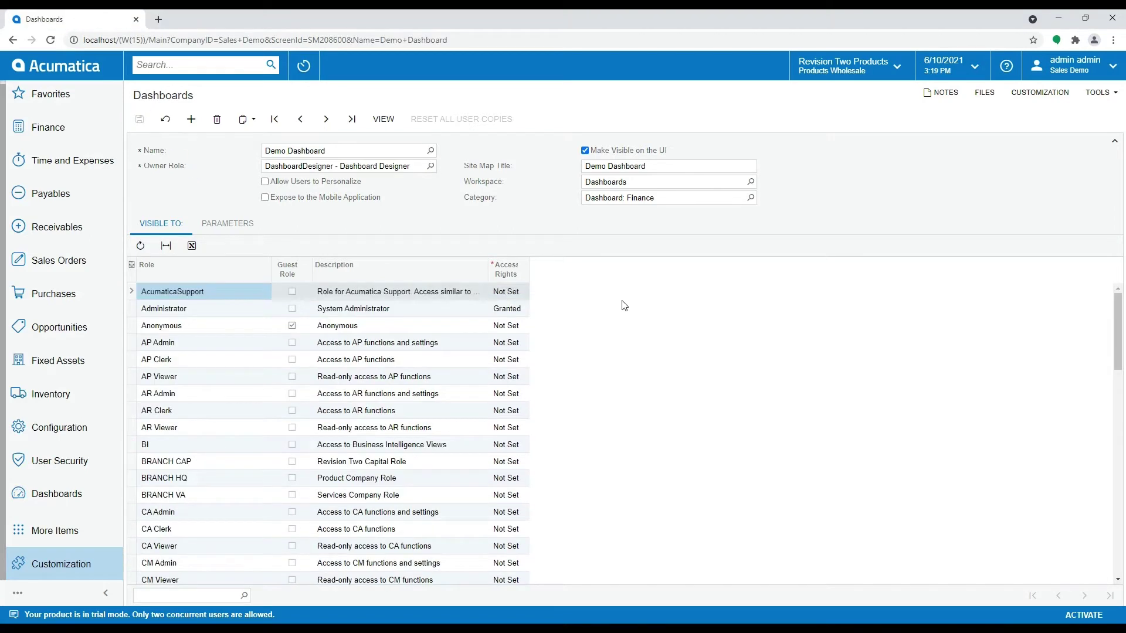
Step: Open Demo Dashboard in design mode and apply the two-column layout with a narrow first column and wide second column
{"action": "left_click", "coordinate": [86, 495]}
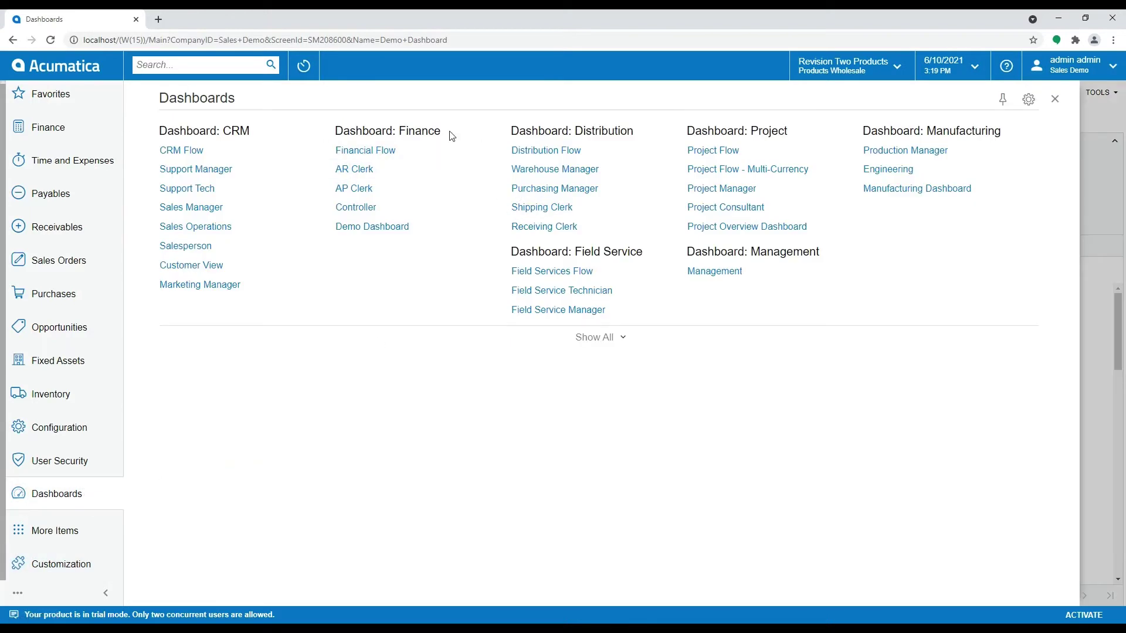
{"action": "left_click", "coordinate": [399, 227]}
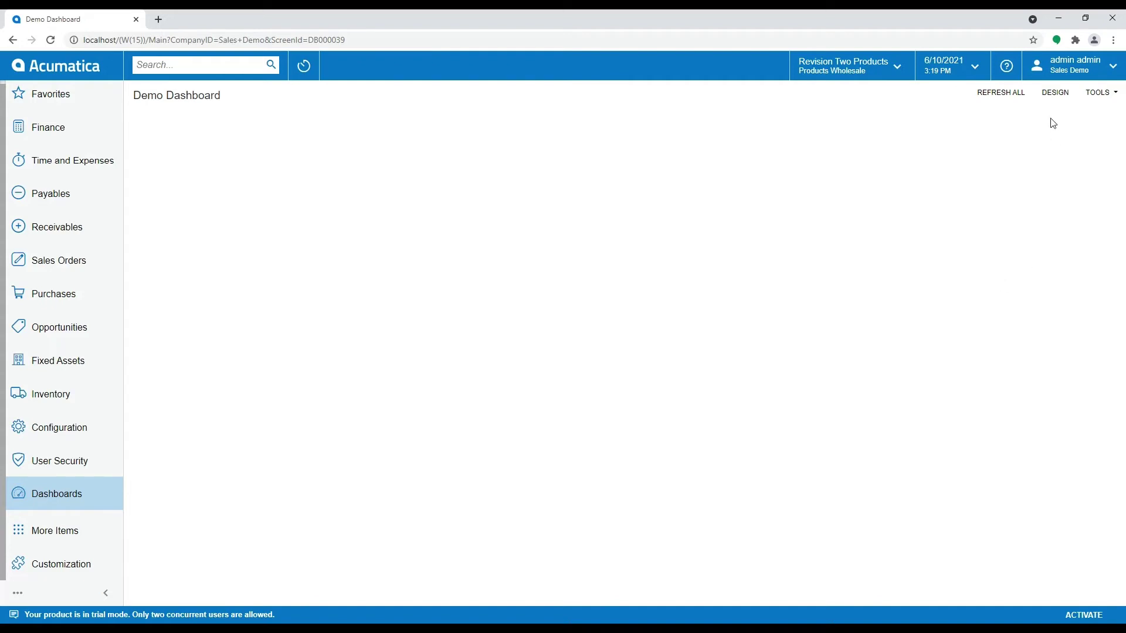
{"action": "left_click", "coordinate": [1055, 94]}
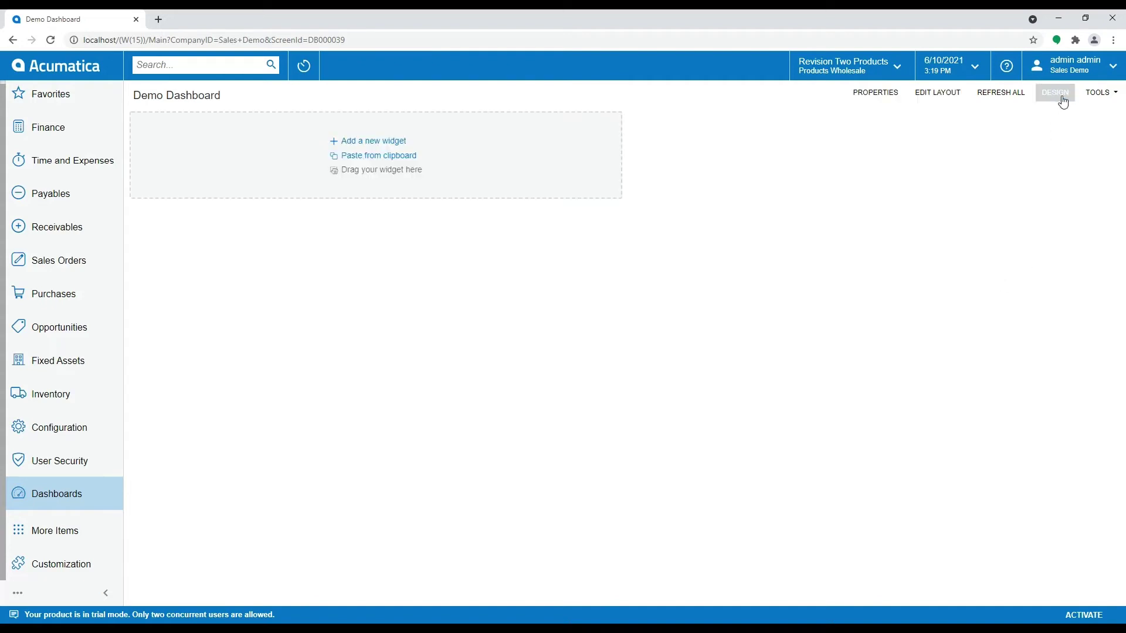
{"action": "left_click", "coordinate": [936, 95]}
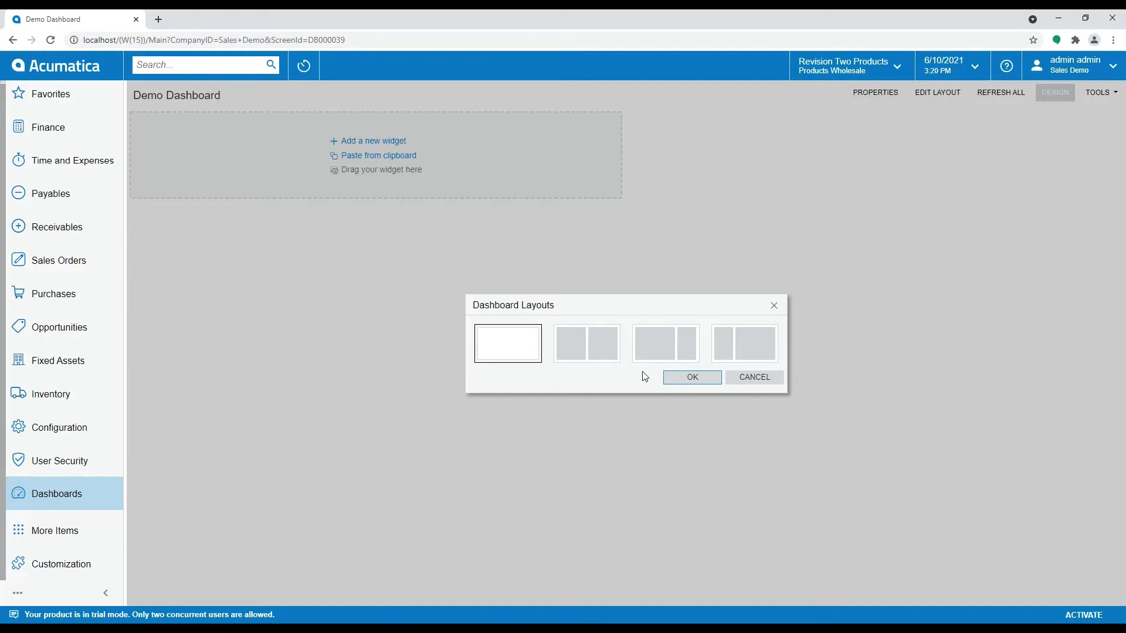
{"action": "left_click", "coordinate": [726, 360]}
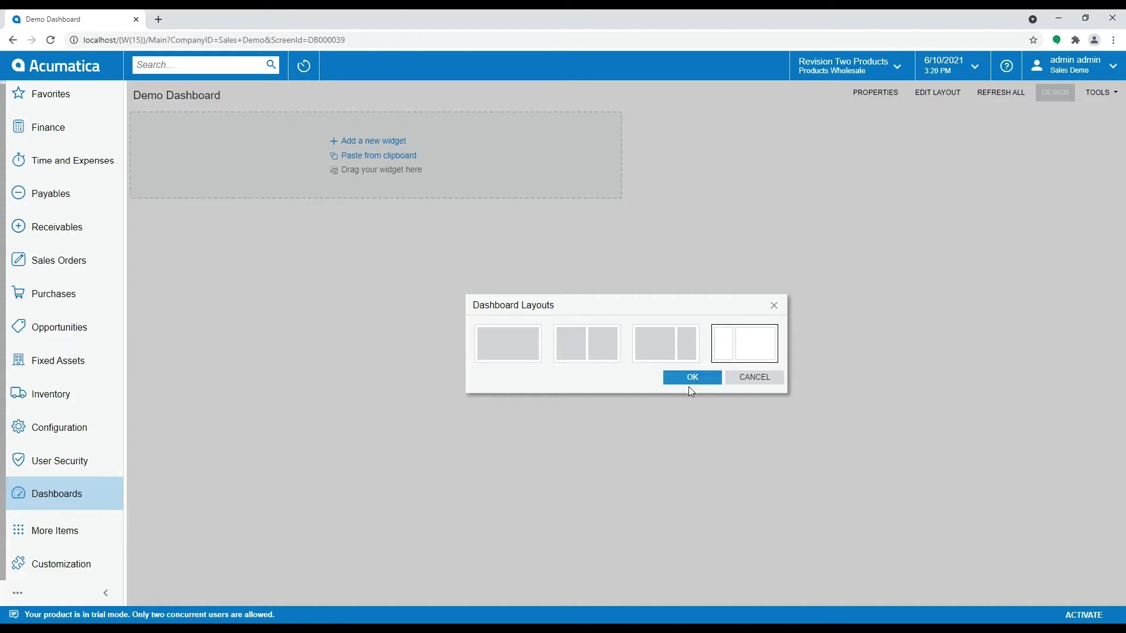
{"action": "left_click", "coordinate": [691, 378]}
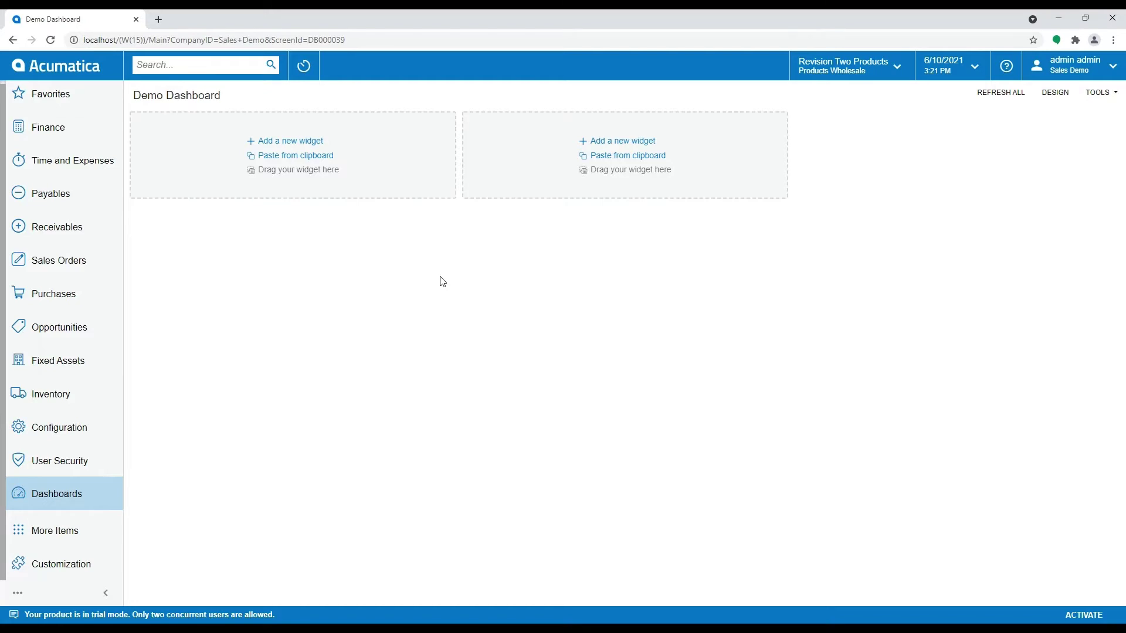
Step: Start a Key Performance Indicator (KPI) widget in the first column, using Vendor Documents to Pay as its inquiry screen
{"action": "left_click", "coordinate": [307, 141]}
{"action": "left_click", "coordinate": [551, 310]}
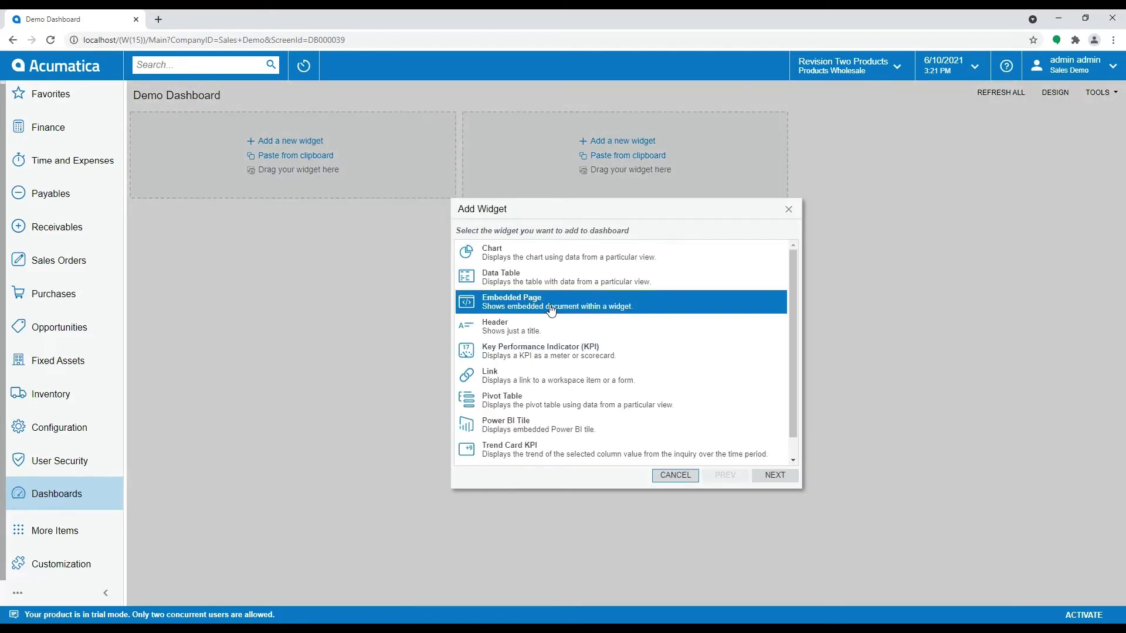
{"action": "left_click", "coordinate": [542, 352]}
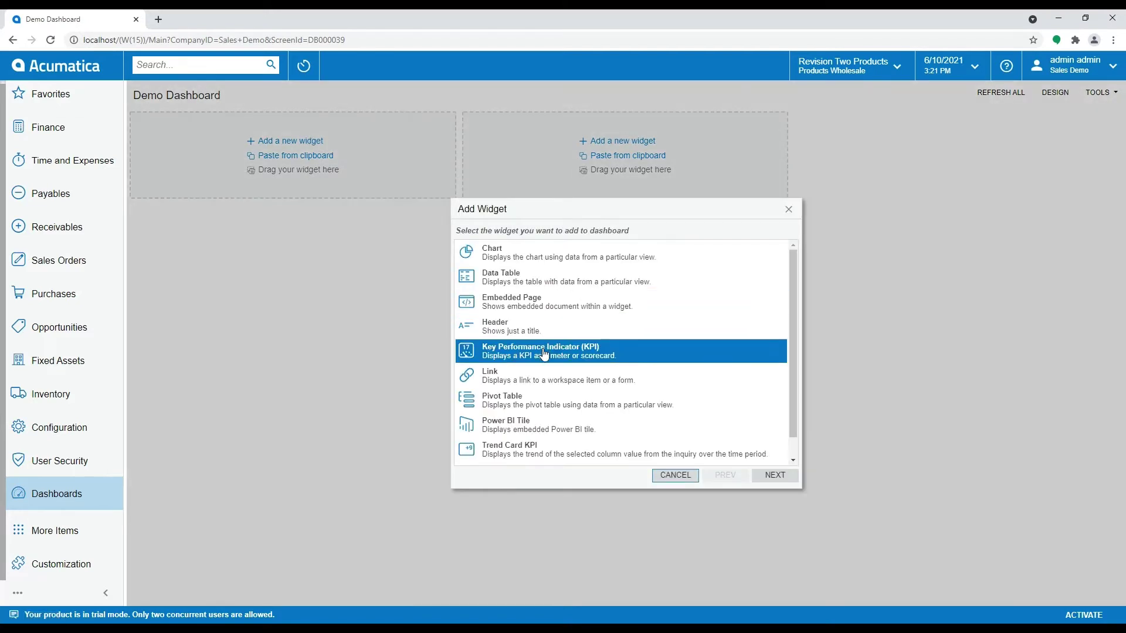
{"action": "left_click", "coordinate": [775, 476]}
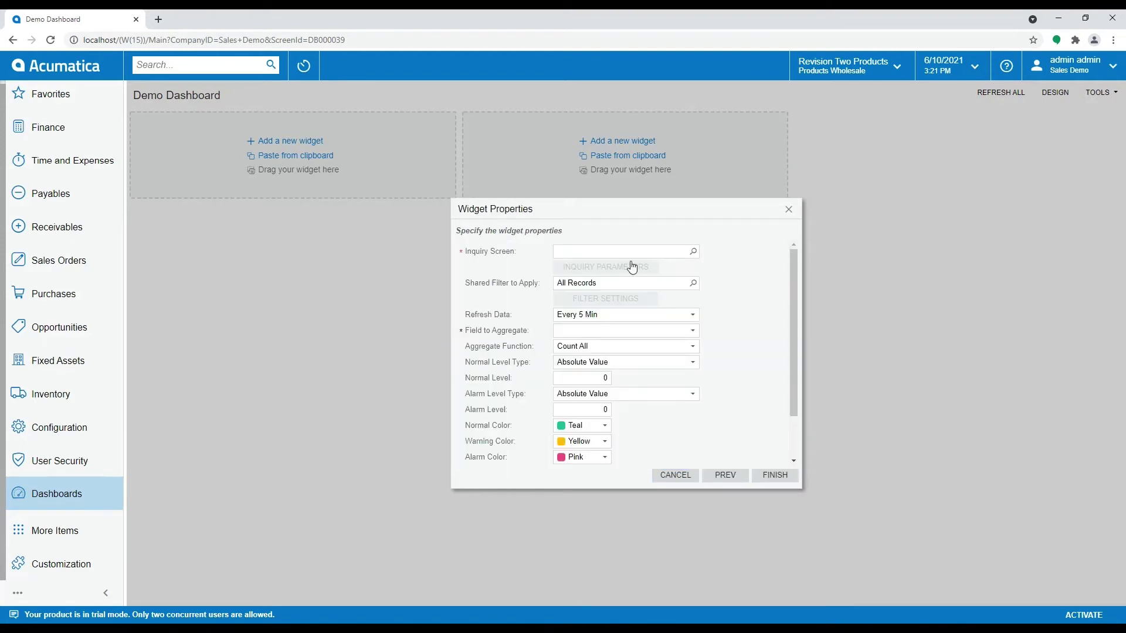
{"action": "left_click", "coordinate": [693, 252]}
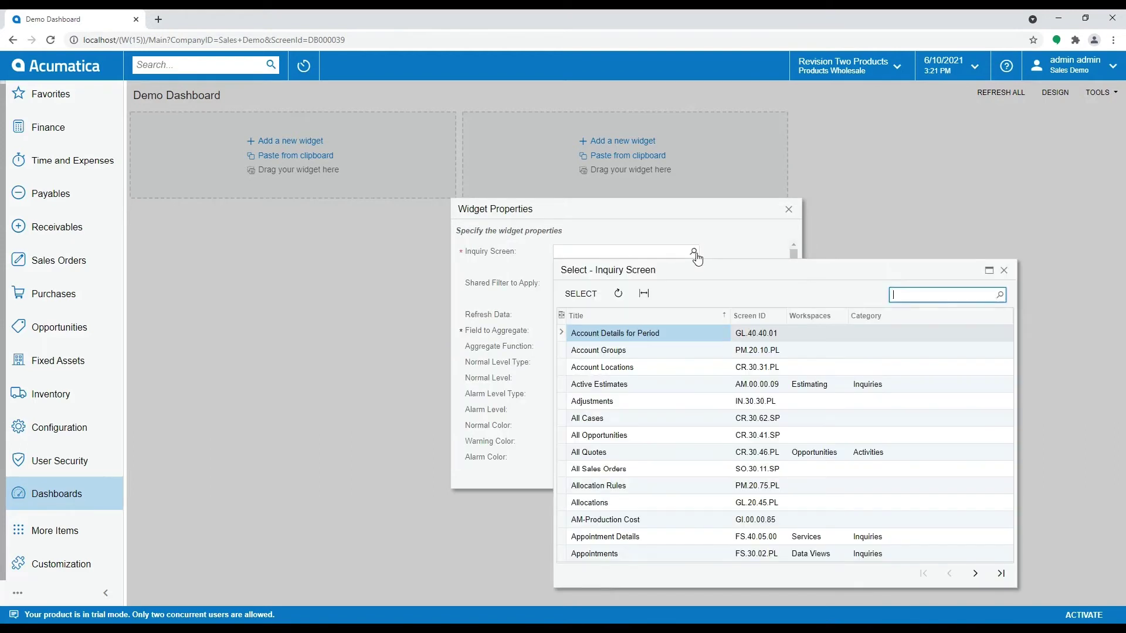
{"action": "type", "text": "vendor doc"}
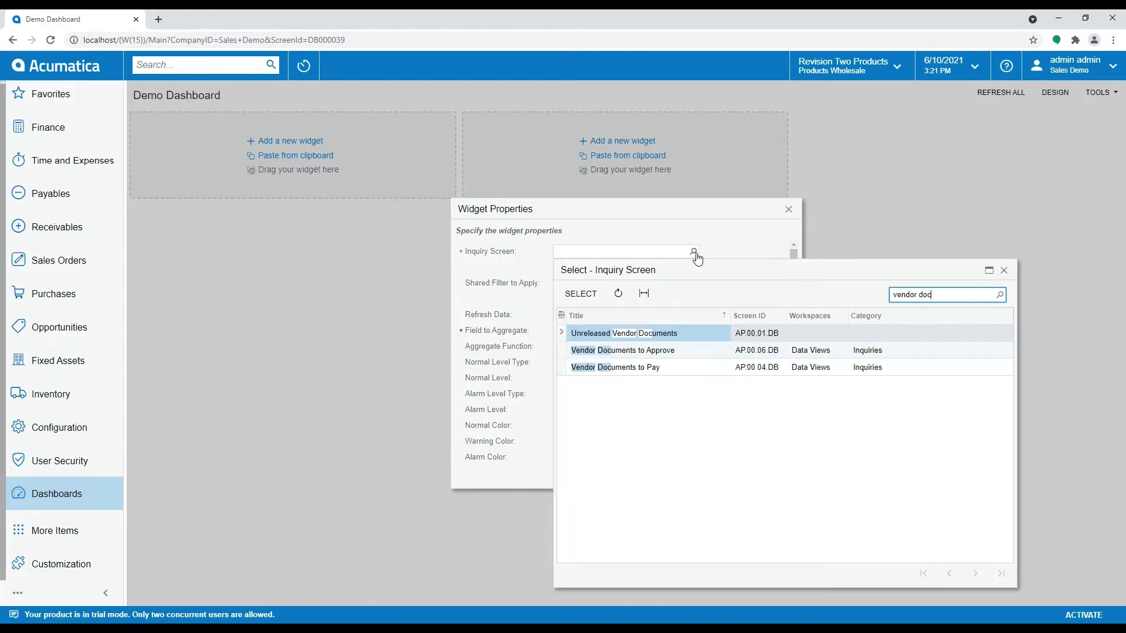
{"action": "double_click", "coordinate": [639, 369]}
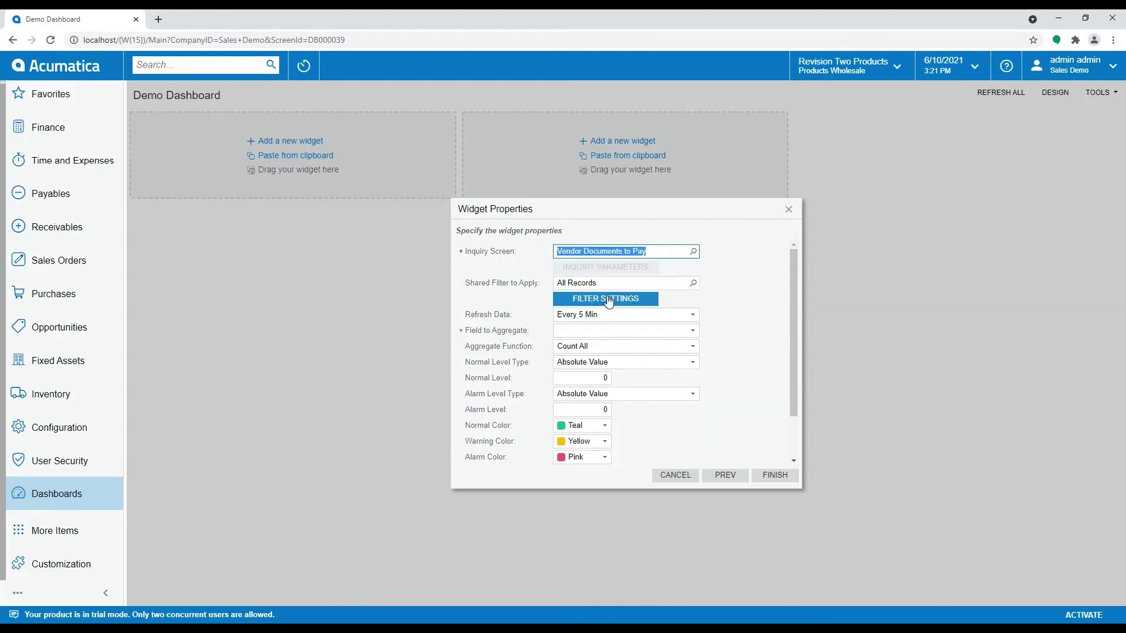
{"action": "left_click", "coordinate": [694, 283]}
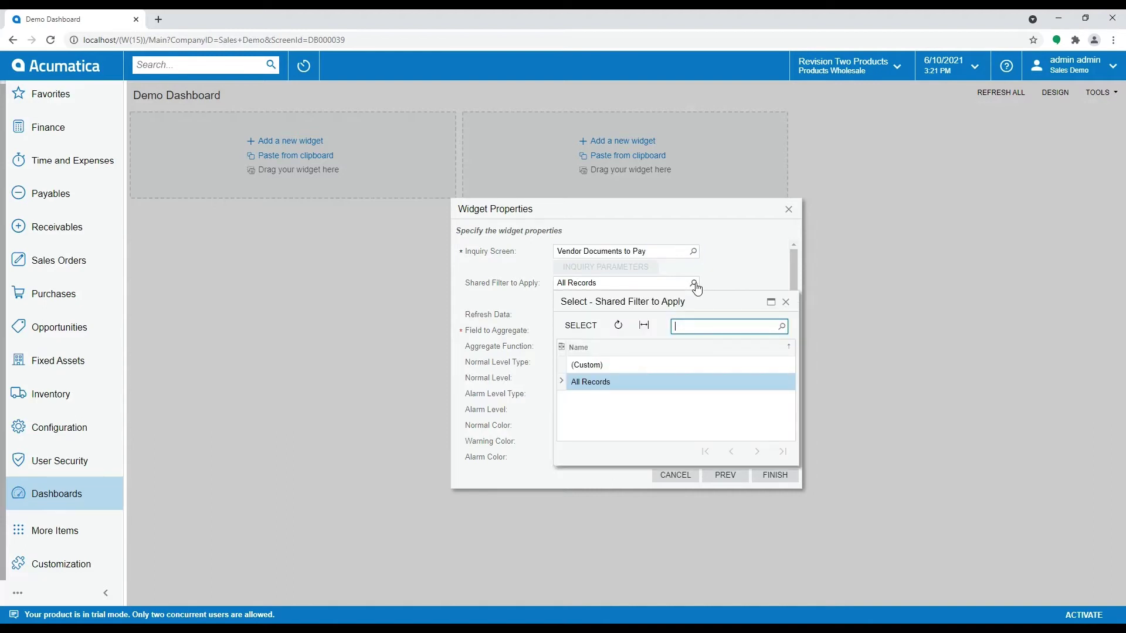
{"action": "left_click", "coordinate": [786, 302]}
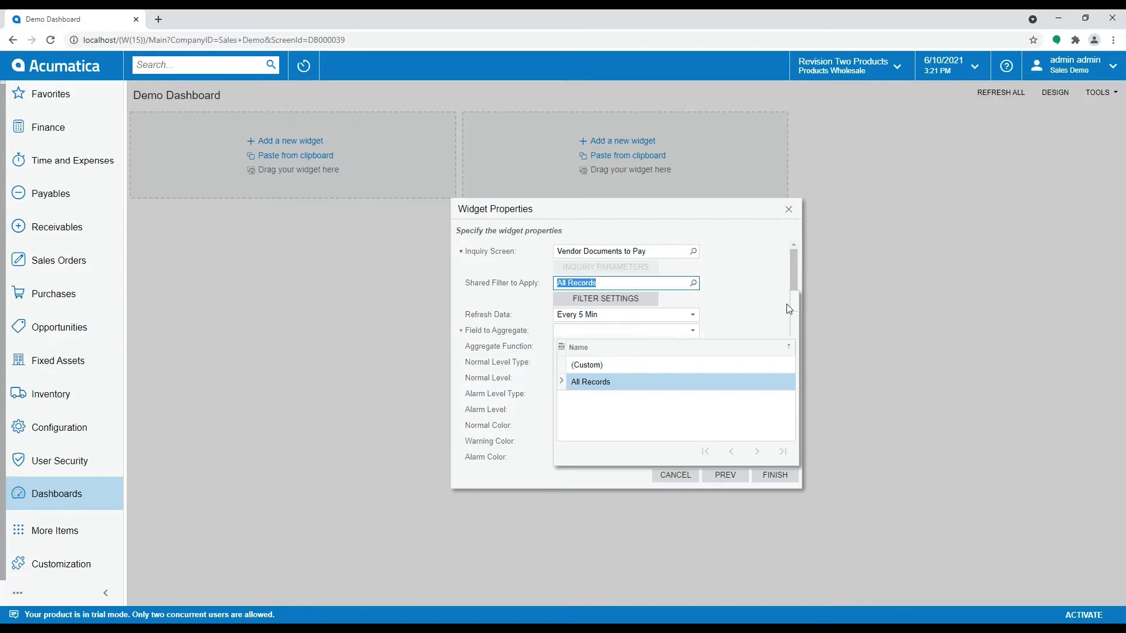
{"action": "left_click", "coordinate": [641, 300]}
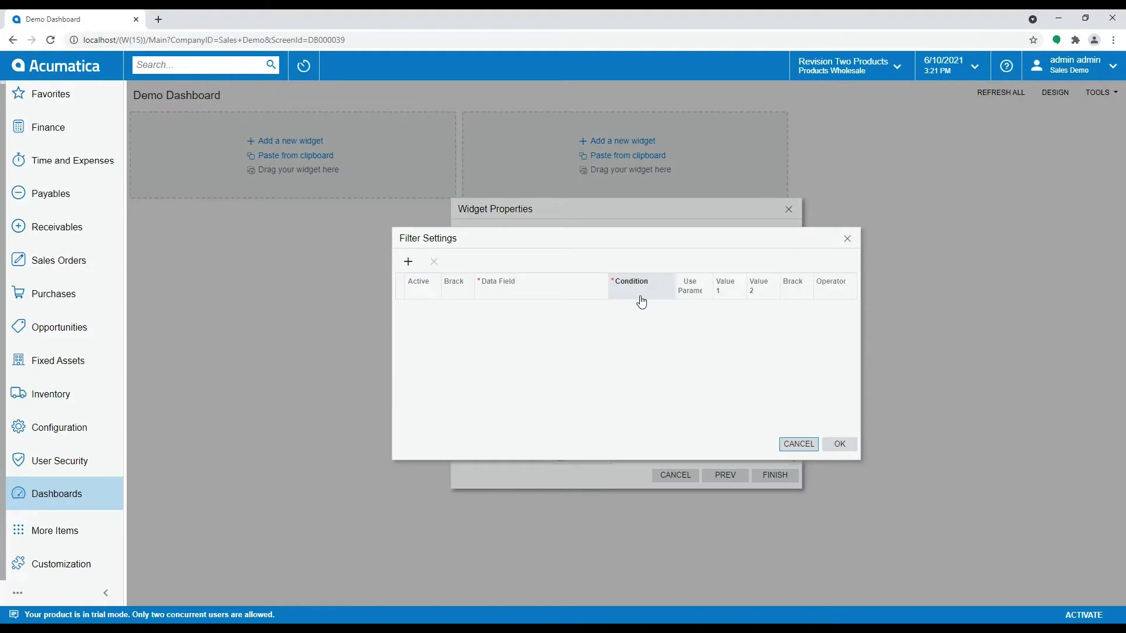
{"action": "left_click", "coordinate": [601, 325]}
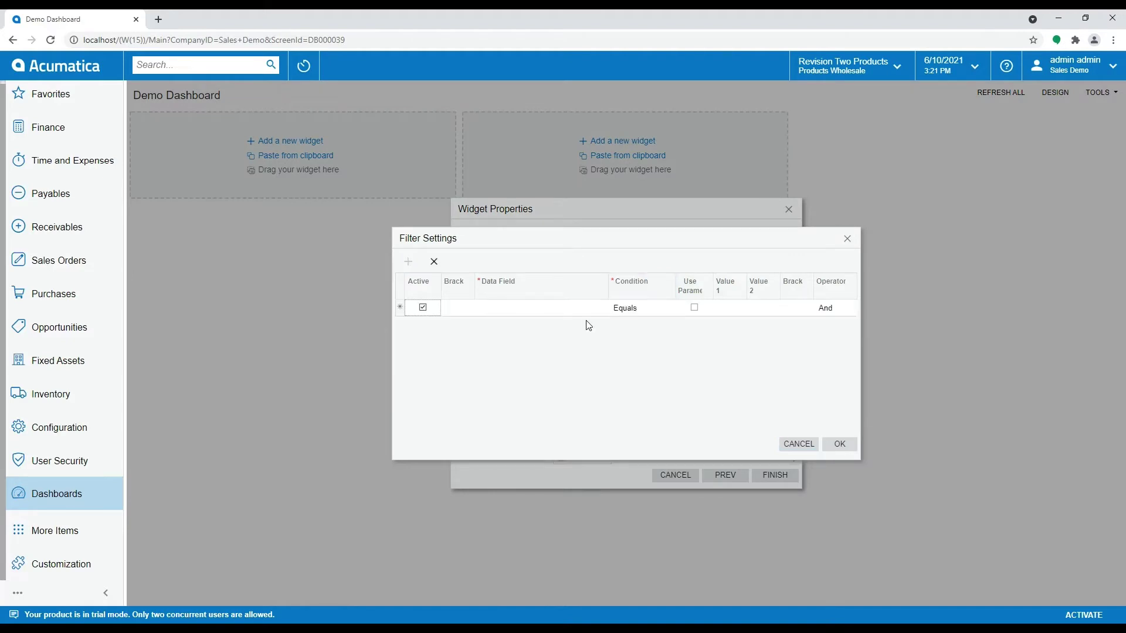
{"action": "left_click", "coordinate": [583, 309]}
{"action": "left_click", "coordinate": [613, 311]}
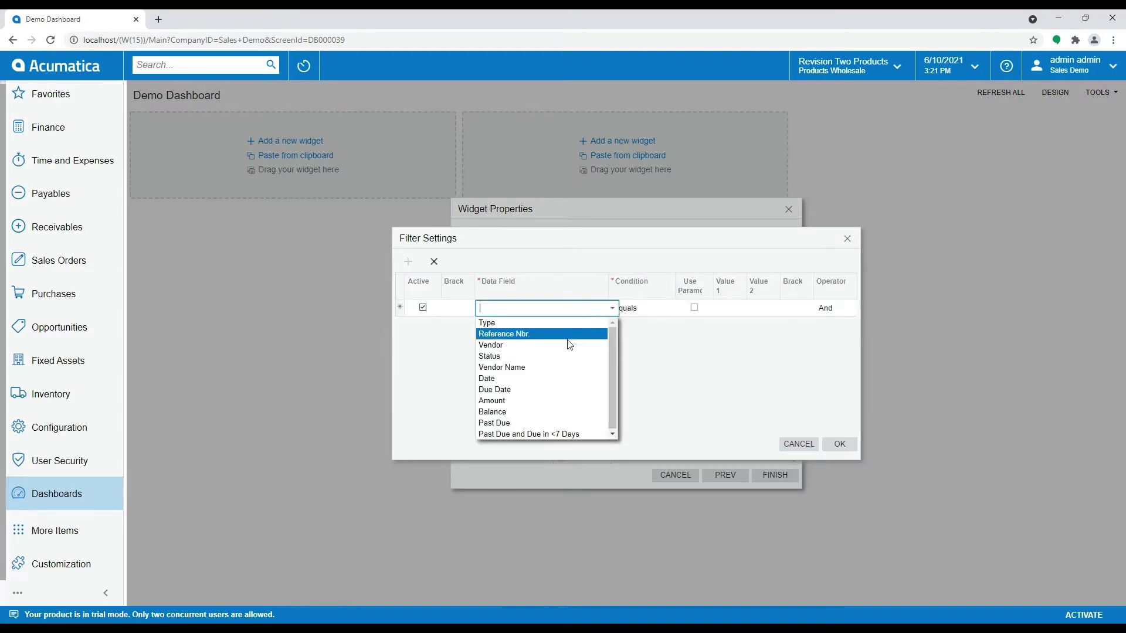
{"action": "left_click", "coordinate": [540, 411]}
{"action": "left_click", "coordinate": [674, 310]}
{"action": "left_click", "coordinate": [680, 311]}
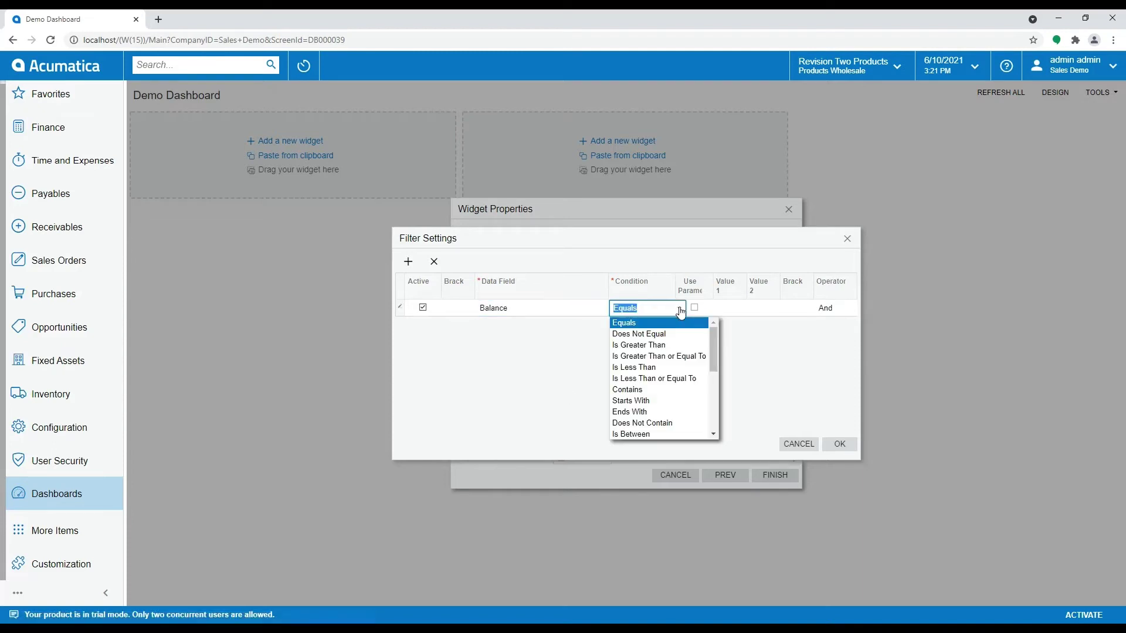
{"action": "left_click", "coordinate": [674, 356]}
{"action": "left_click", "coordinate": [729, 308]}
{"action": "type", "text": "1000"}
{"action": "key", "text": "Tab"}
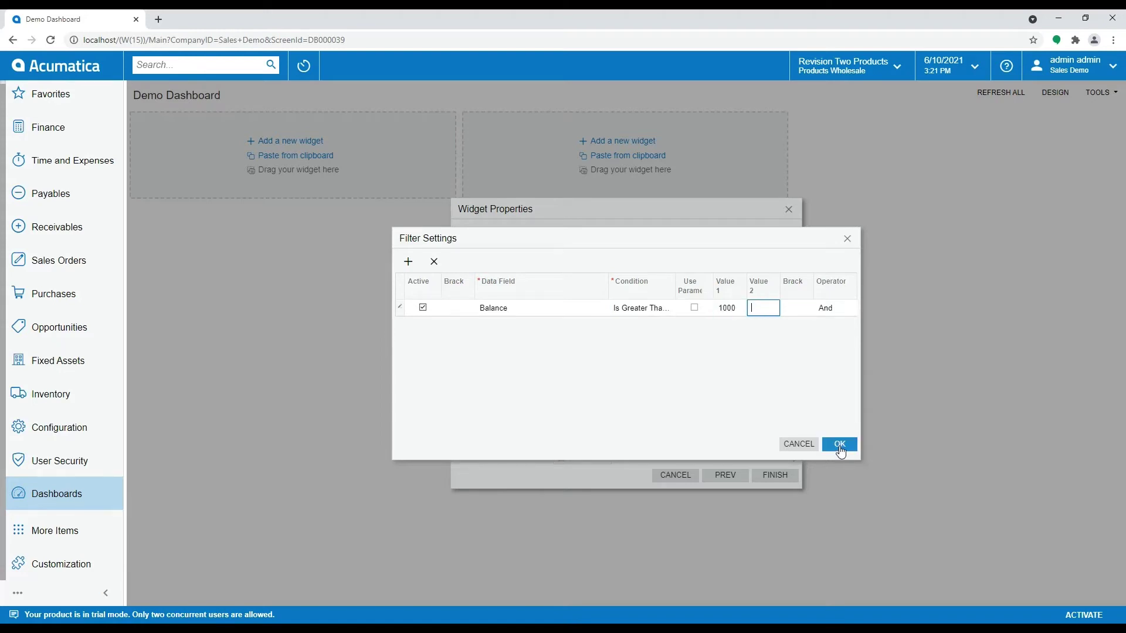
{"action": "left_click", "coordinate": [797, 445]}
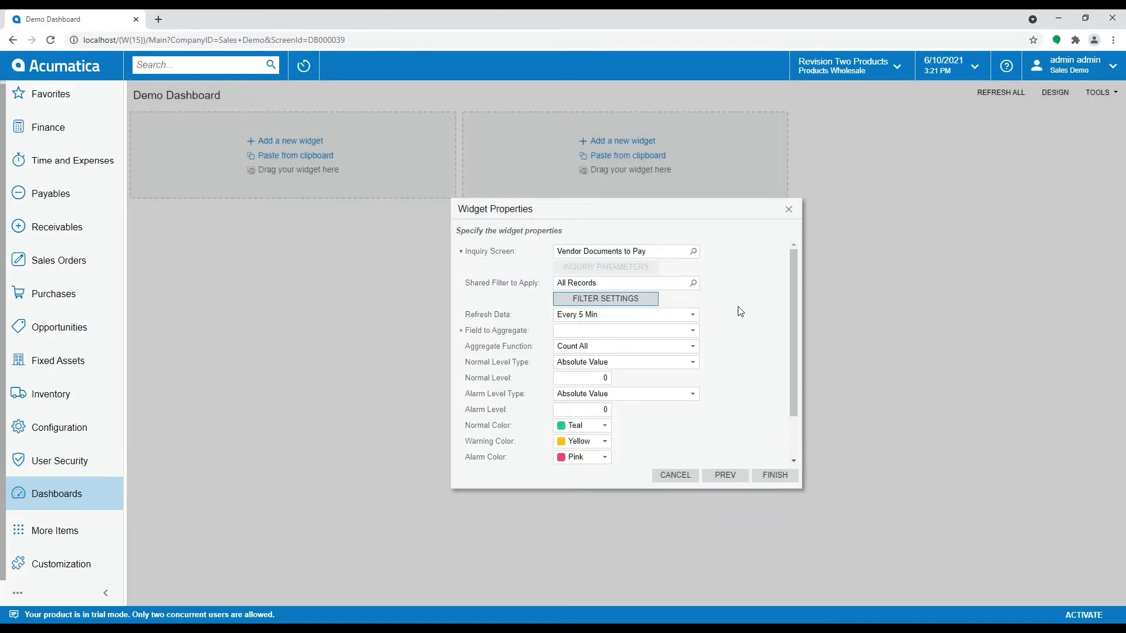
Step: Keep the widget's refresh interval at Every 5 Min and aggregate the Balance field with the Sum function
{"action": "left_click", "coordinate": [693, 317]}
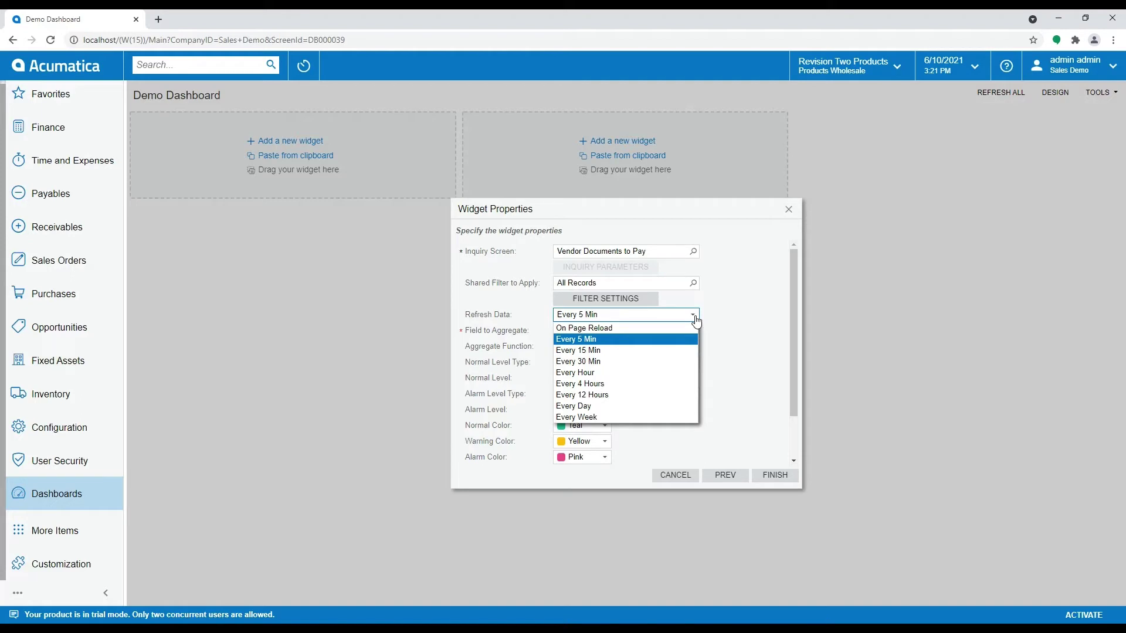
{"action": "left_click", "coordinate": [696, 322]}
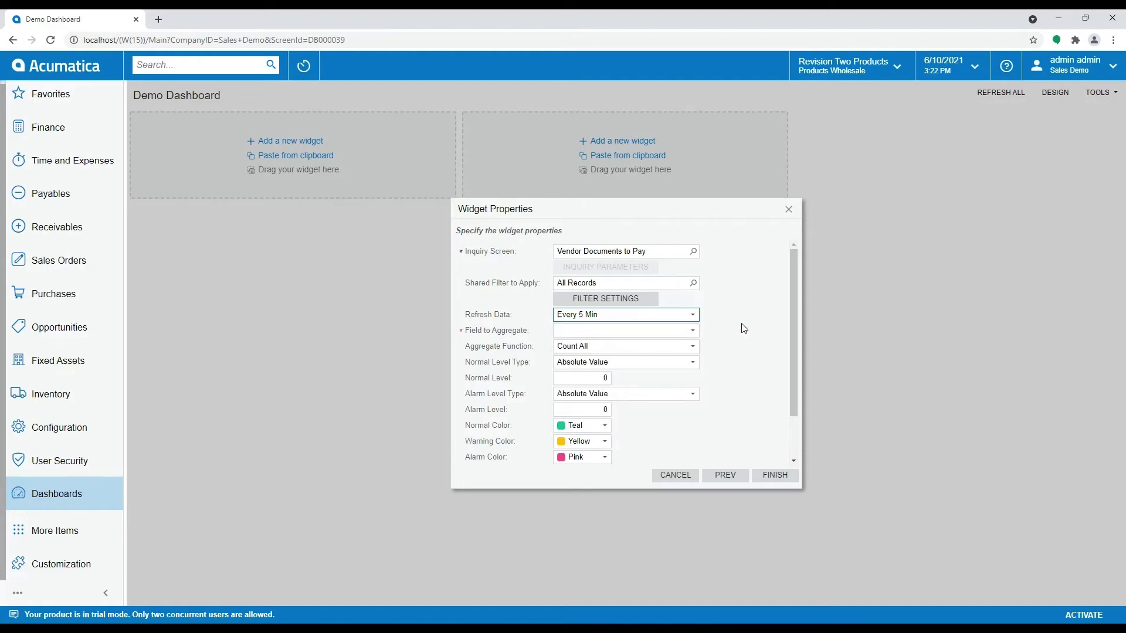
{"action": "left_click", "coordinate": [693, 332]}
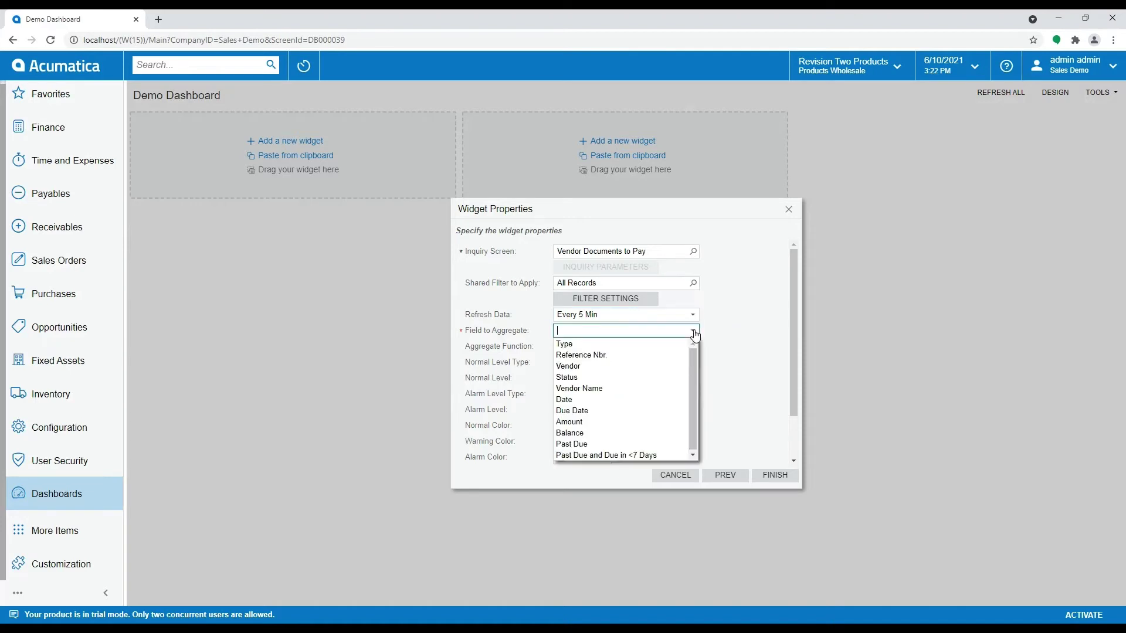
{"action": "left_click", "coordinate": [595, 434]}
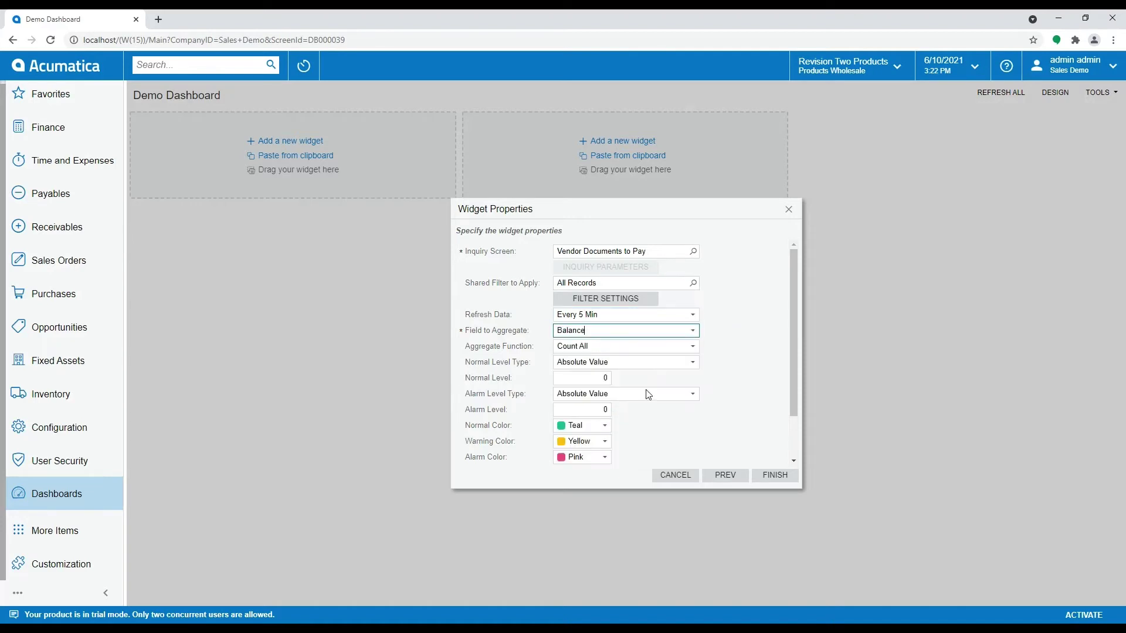
{"action": "left_click", "coordinate": [693, 347]}
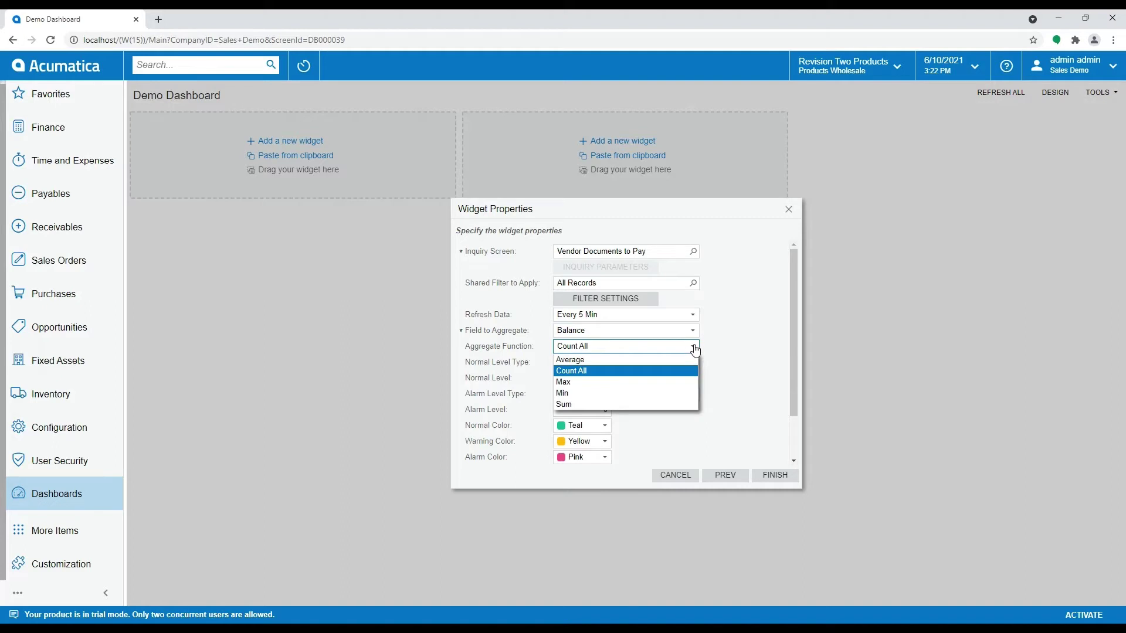
{"action": "left_click", "coordinate": [649, 404]}
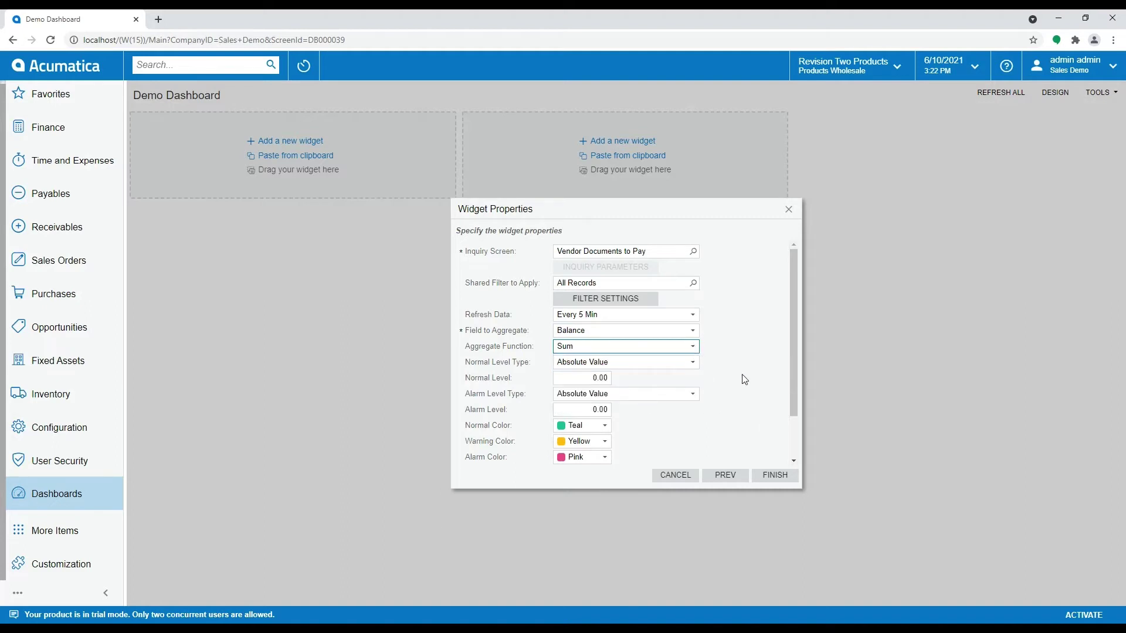
Step: Give the KPI widget the account balance icon and the caption Documents to Pay, and finish creating it
{"action": "scroll", "coordinate": [746, 417], "scroll_direction": "down", "scroll_amount": 1}
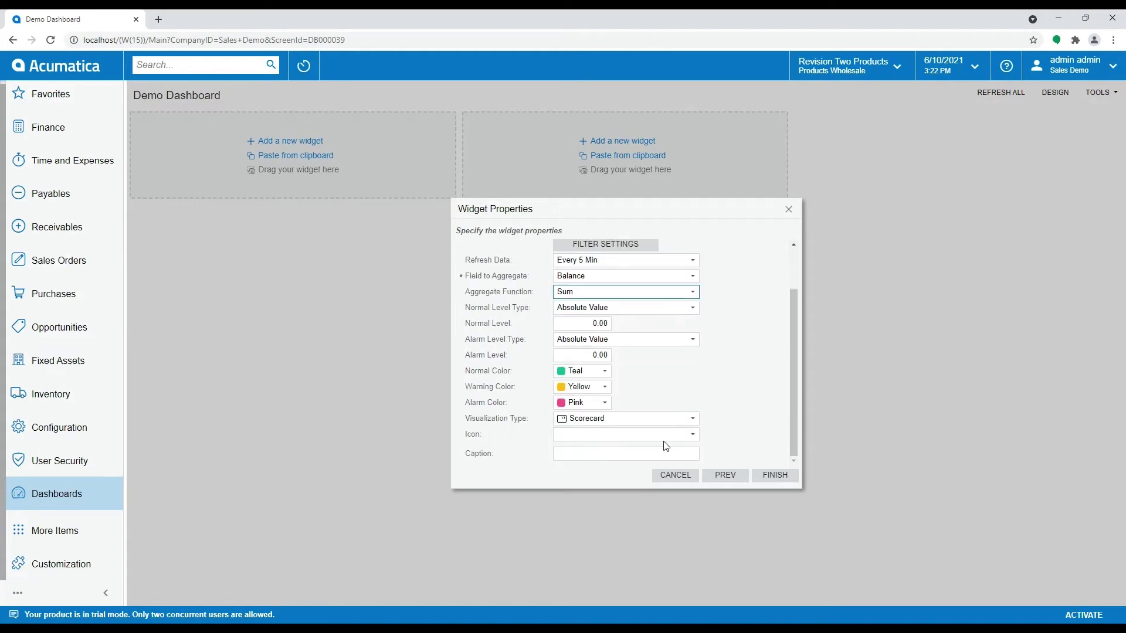
{"action": "left_click", "coordinate": [692, 434]}
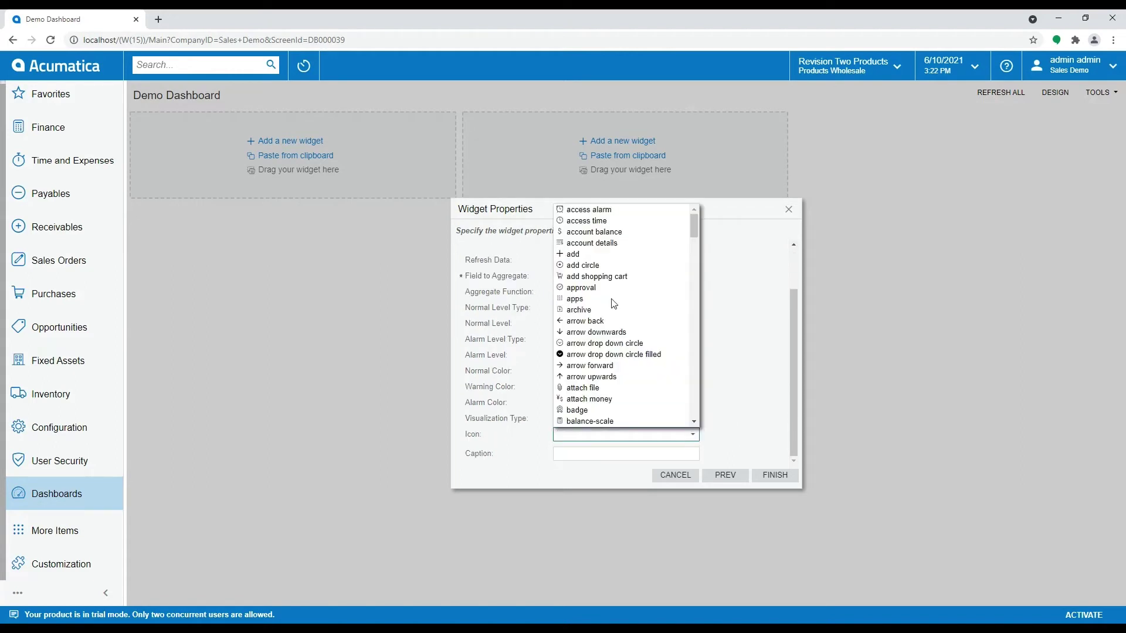
{"action": "left_click", "coordinate": [610, 233]}
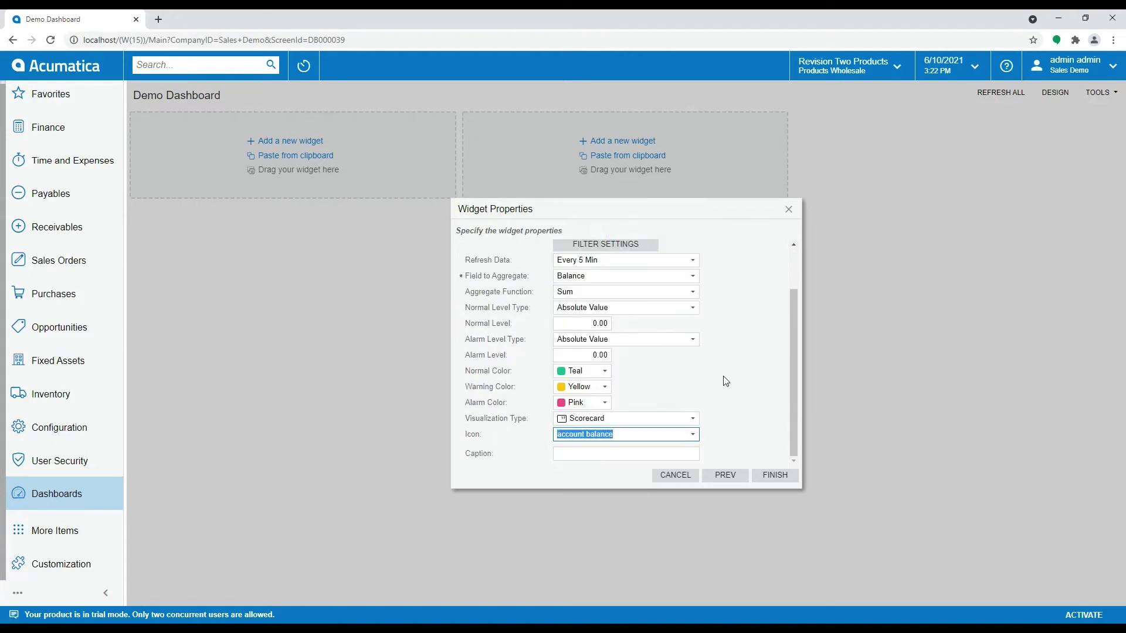
{"action": "left_click", "coordinate": [561, 454]}
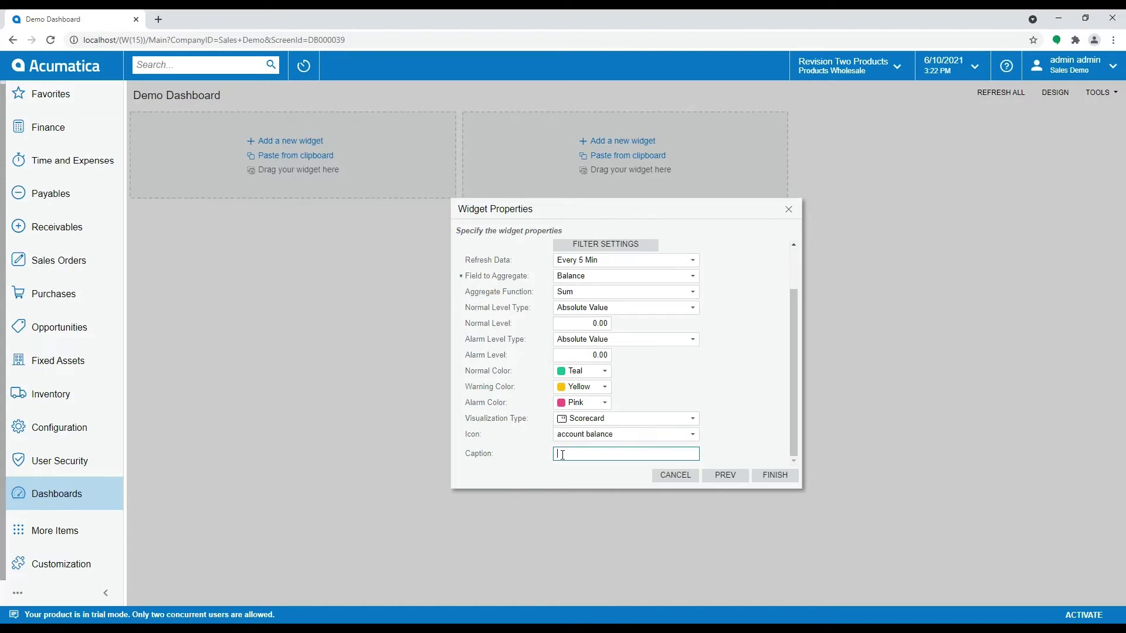
{"action": "type", "text": "Documents to Pay"}
{"action": "left_click", "coordinate": [781, 479]}
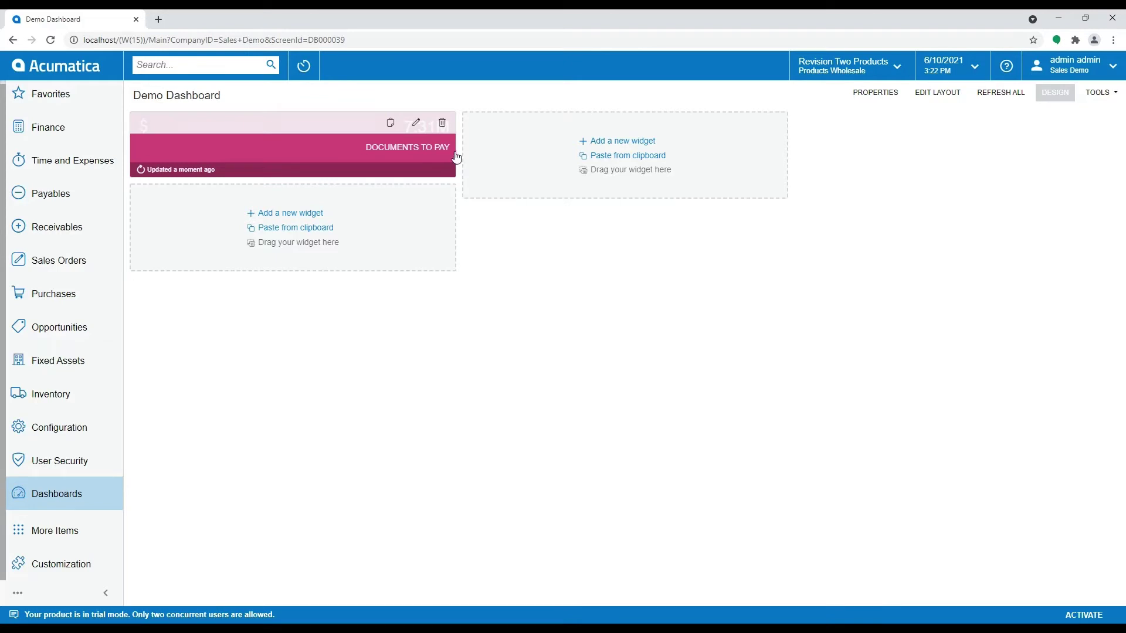
Step: Shrink the Documents to Pay widget to half the width of the first column and leave design mode
{"action": "left_click_drag", "start_coordinate": [456, 152], "coordinate": [285, 151]}
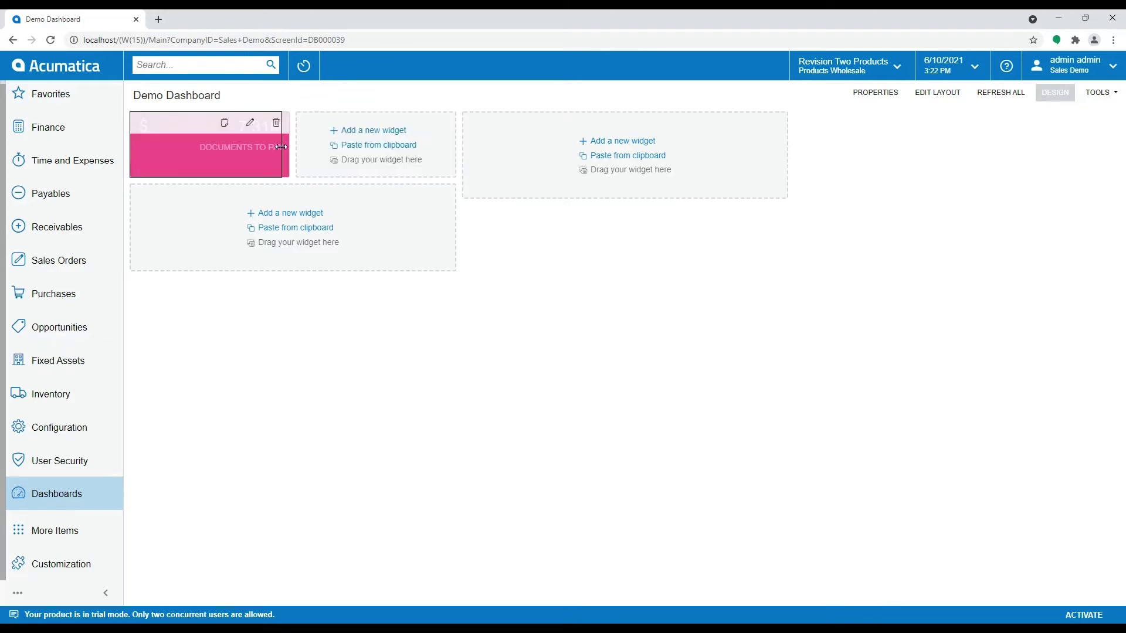
{"action": "left_click", "coordinate": [1043, 94]}
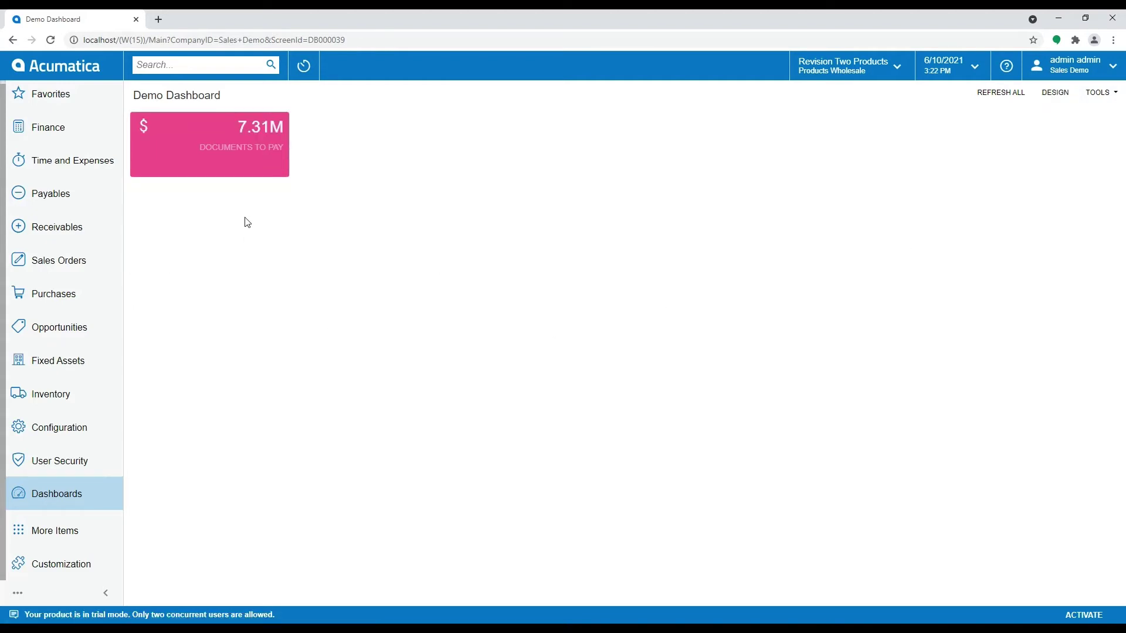
Step: Drill down from the Documents to Pay widget to its underlying inquiry records and return to the dashboard
{"action": "left_click", "coordinate": [244, 175]}
{"action": "left_click", "coordinate": [174, 150]}
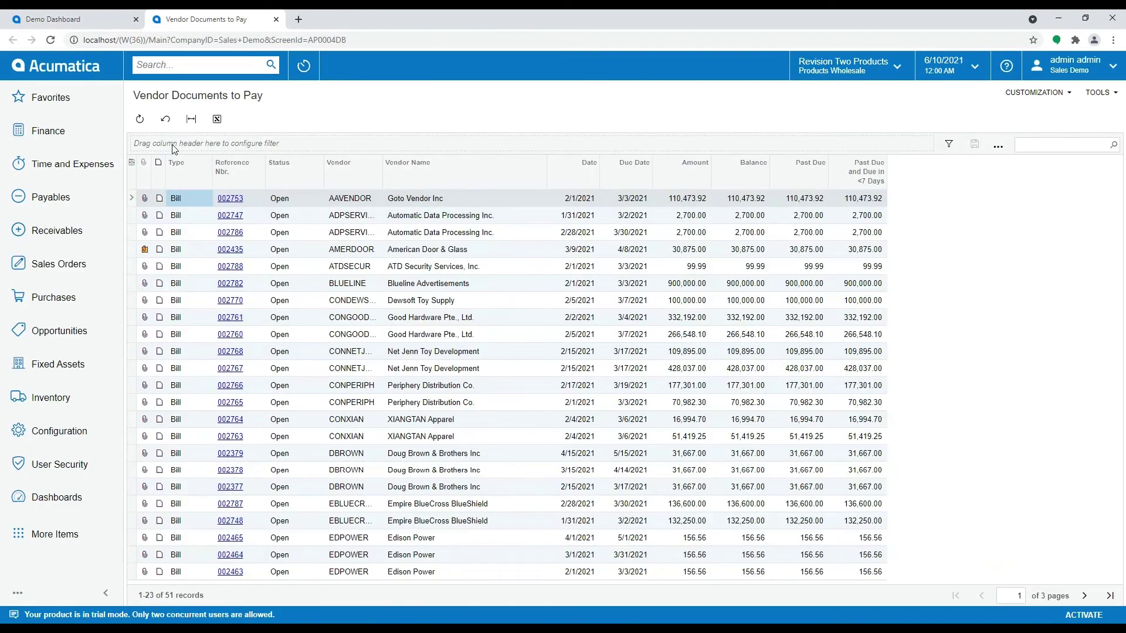
{"action": "left_click", "coordinate": [276, 19]}
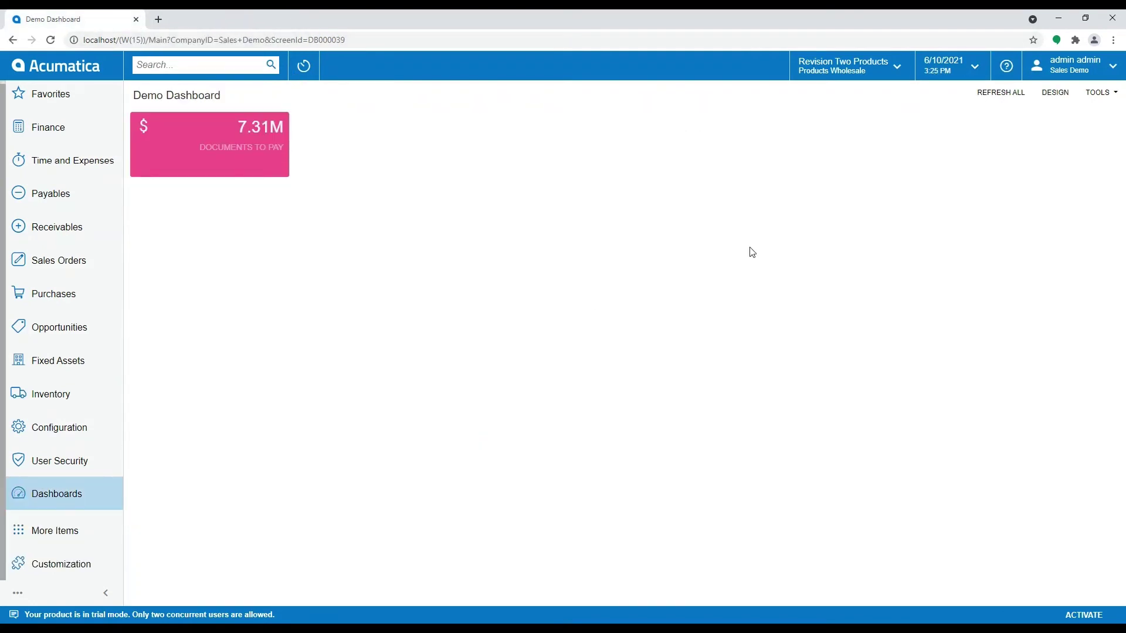
Step: Open the Documents to Pay widget's properties in design mode and review the Normal and Alarm Level Type options, keeping Absolute Value
{"action": "left_click", "coordinate": [1055, 92]}
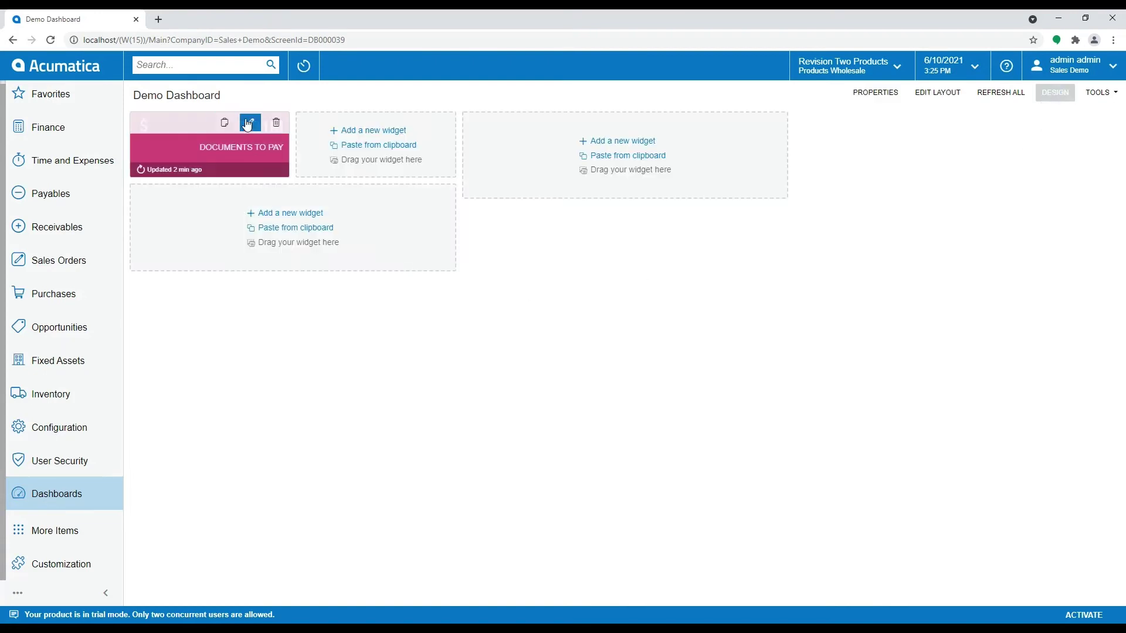
{"action": "left_click", "coordinate": [250, 123]}
{"action": "left_click_drag", "start_coordinate": [801, 374], "coordinate": [794, 413]}
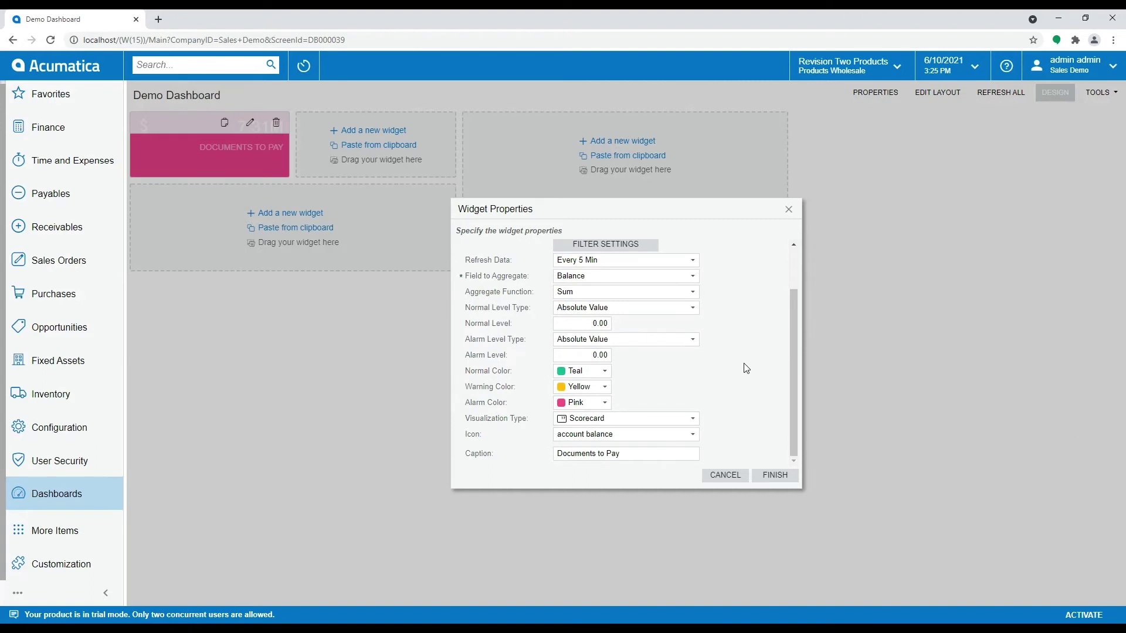
{"action": "left_click", "coordinate": [694, 310]}
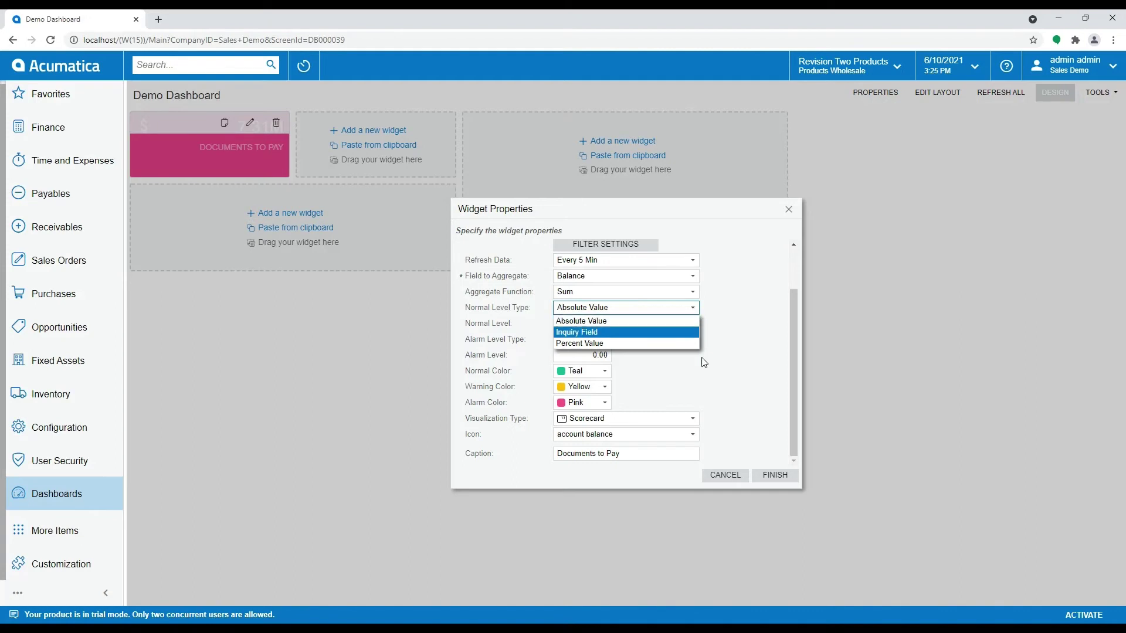
{"action": "left_click", "coordinate": [697, 388]}
{"action": "left_click", "coordinate": [694, 341]}
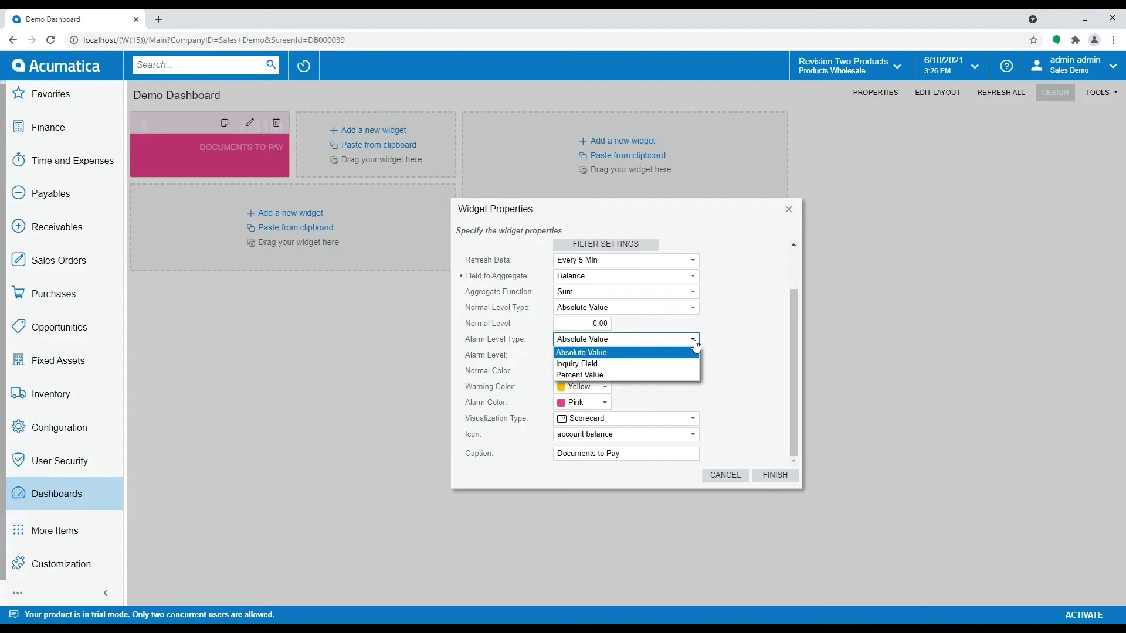
{"action": "left_click", "coordinate": [730, 339]}
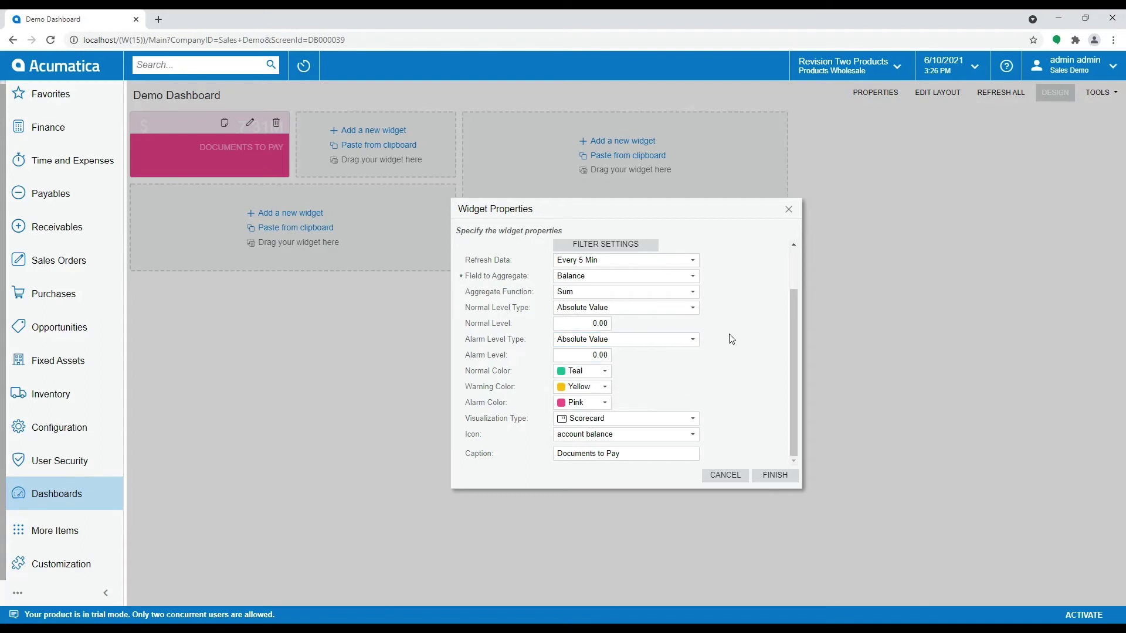
Step: Set the widget's Normal Level to 5,000,000 and Alarm Level to 10,000,000, saving it and leaving design mode
{"action": "left_click", "coordinate": [580, 319]}
{"action": "type", "text": "5000000"}
{"action": "key", "text": "Tab"}
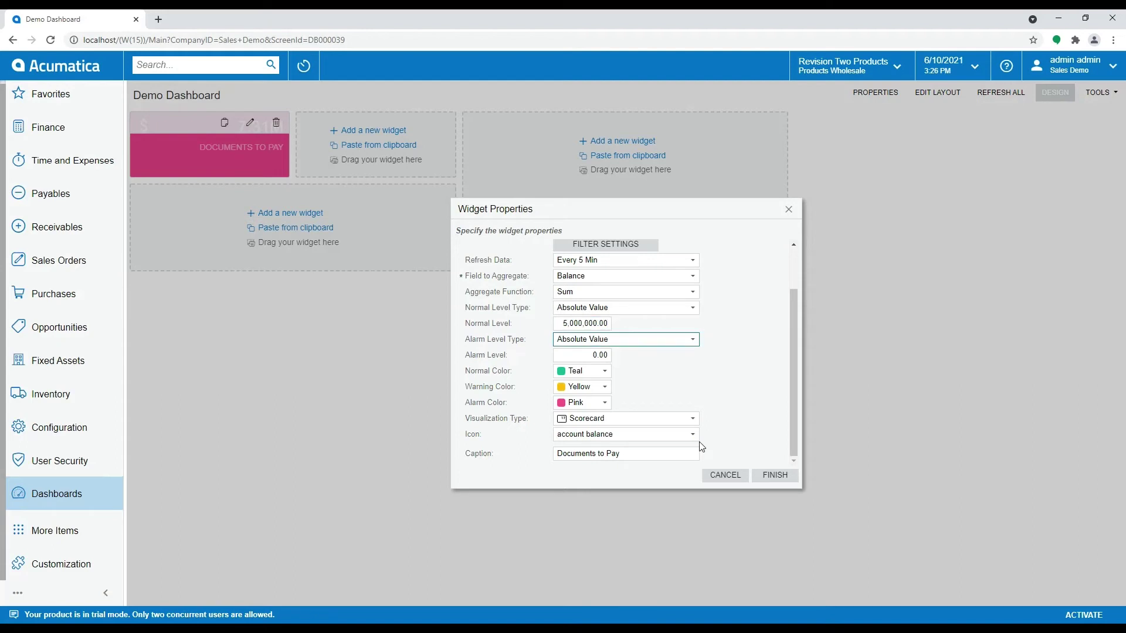
{"action": "key", "text": "Tab"}
{"action": "type", "text": "1000000"}
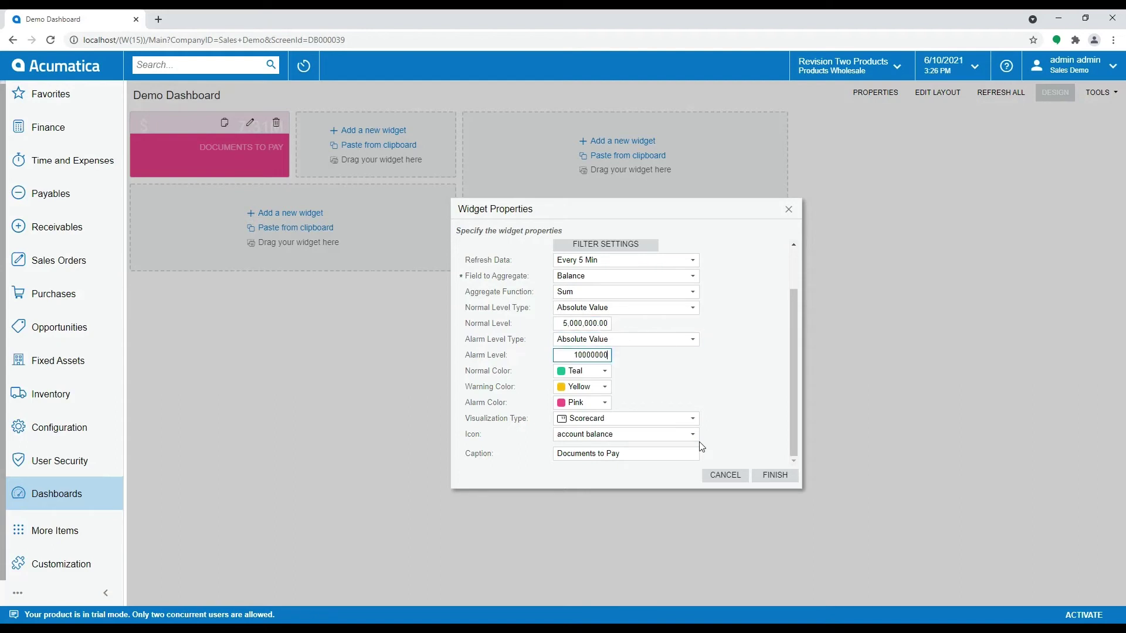
{"action": "key", "text": "Tab"}
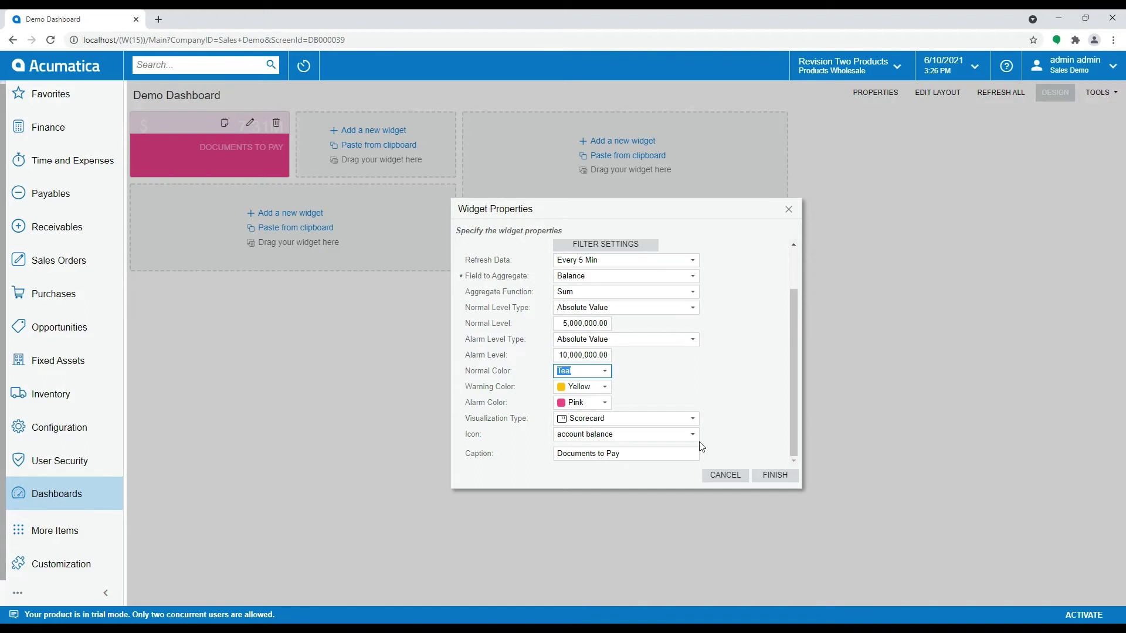
{"action": "left_click", "coordinate": [780, 476]}
{"action": "left_click", "coordinate": [1055, 94]}
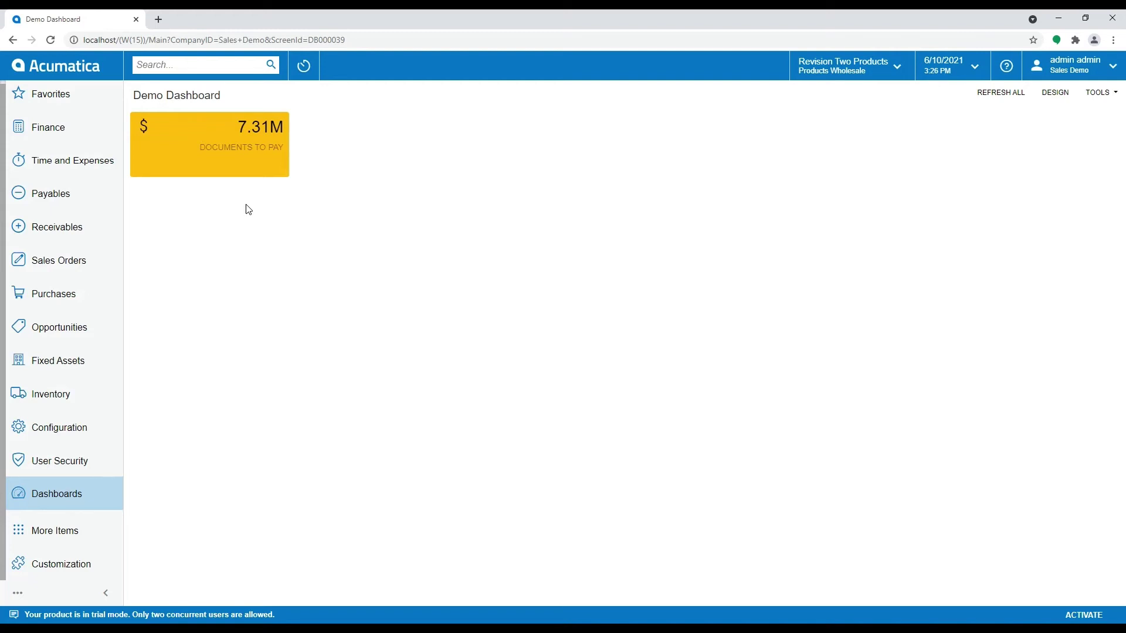
Step: Copy the Documents to Pay widget in design mode and paste the duplicate into the empty slot beside it
{"action": "left_click", "coordinate": [1062, 99]}
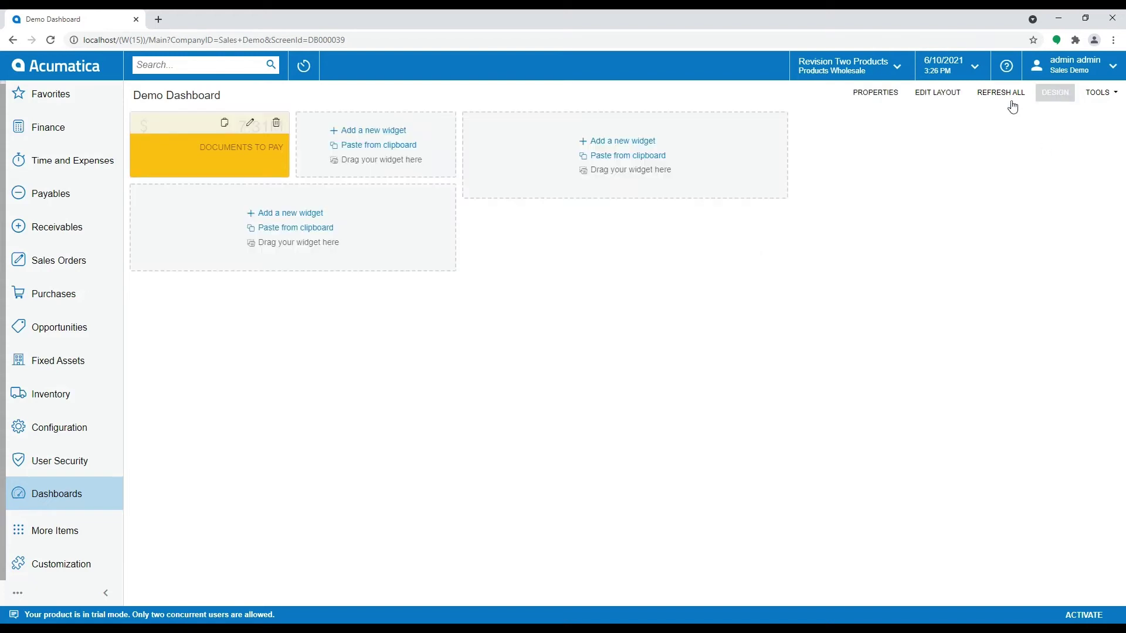
{"action": "left_click", "coordinate": [224, 126]}
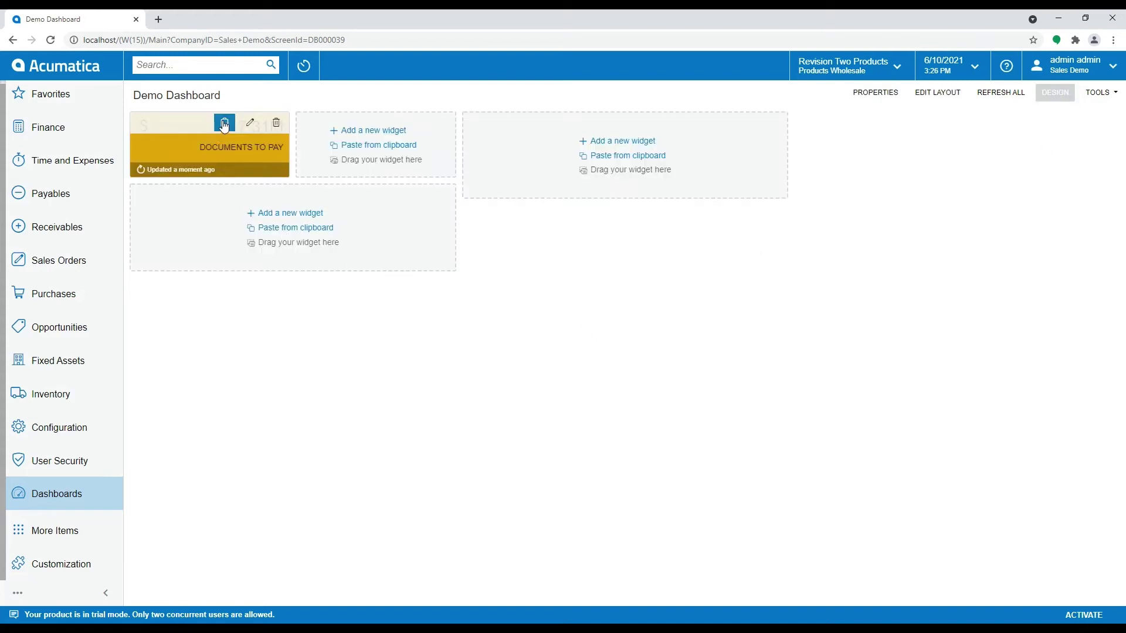
{"action": "left_click", "coordinate": [381, 145]}
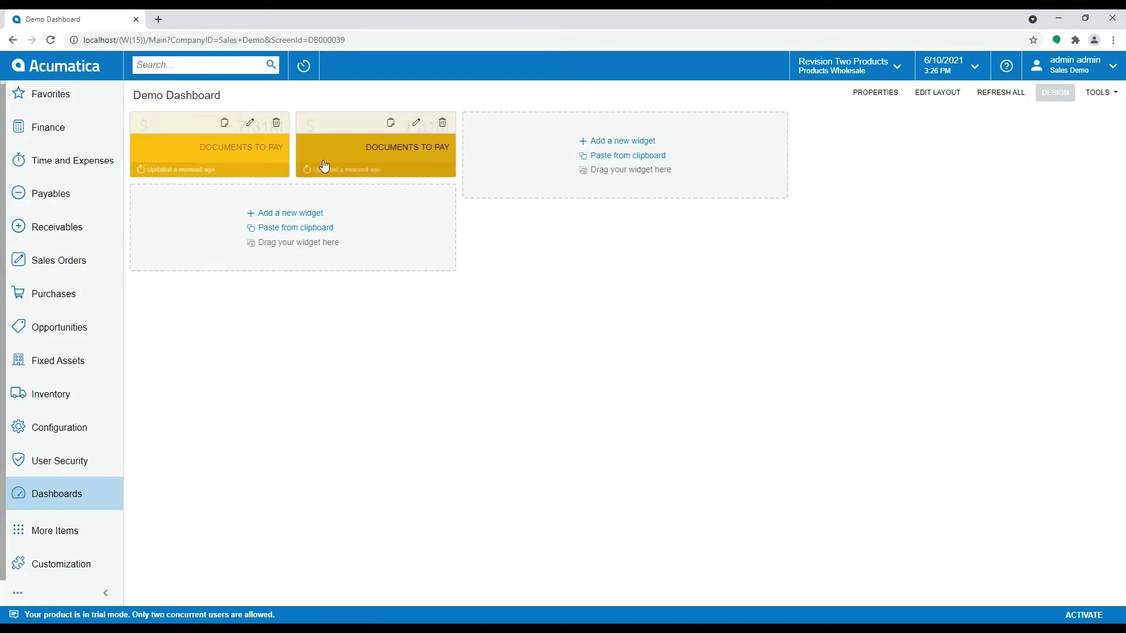
Step: Set the duplicated Documents to Pay widget to aggregate the Reference Nbr. field with the Count All function
{"action": "left_click", "coordinate": [416, 124]}
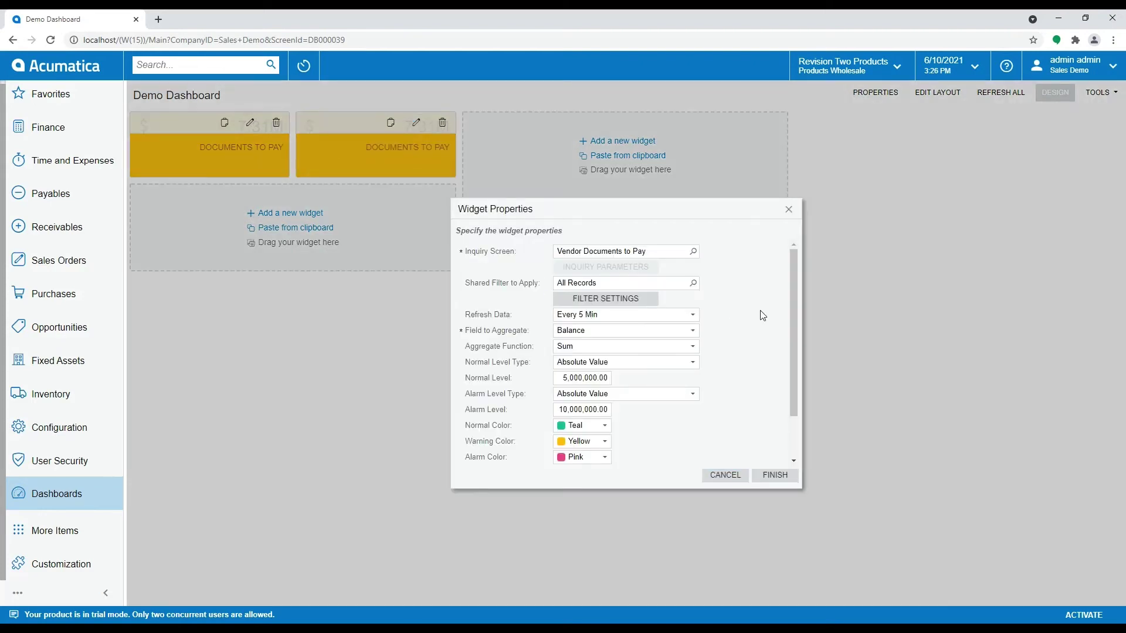
{"action": "left_click", "coordinate": [640, 333]}
{"action": "left_click", "coordinate": [632, 354]}
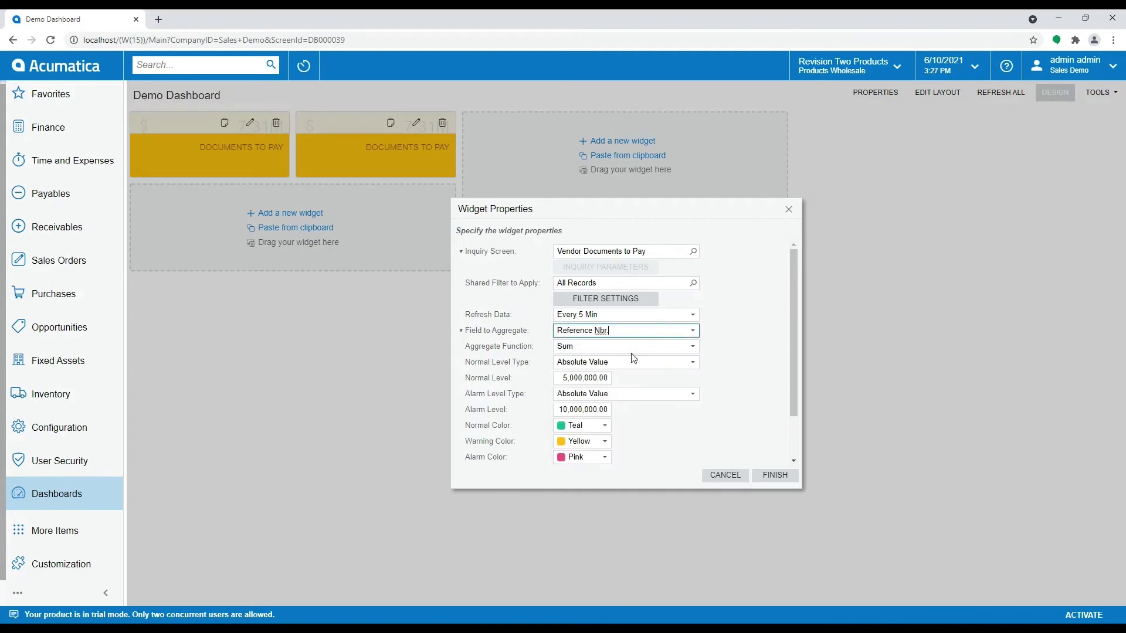
{"action": "left_click", "coordinate": [638, 349]}
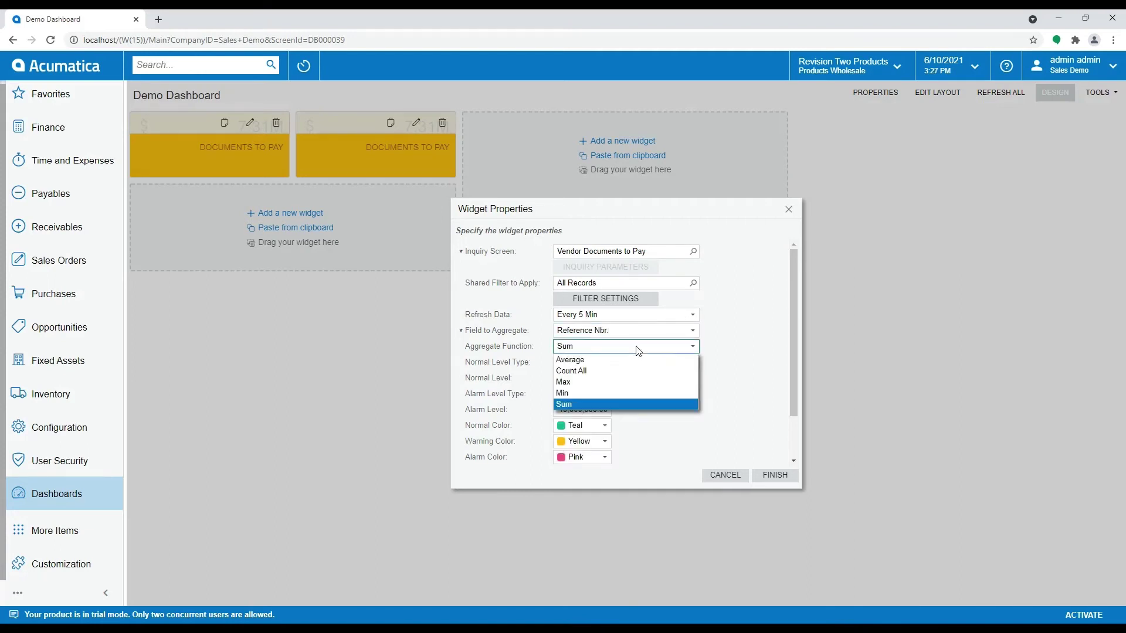
{"action": "left_click", "coordinate": [626, 370]}
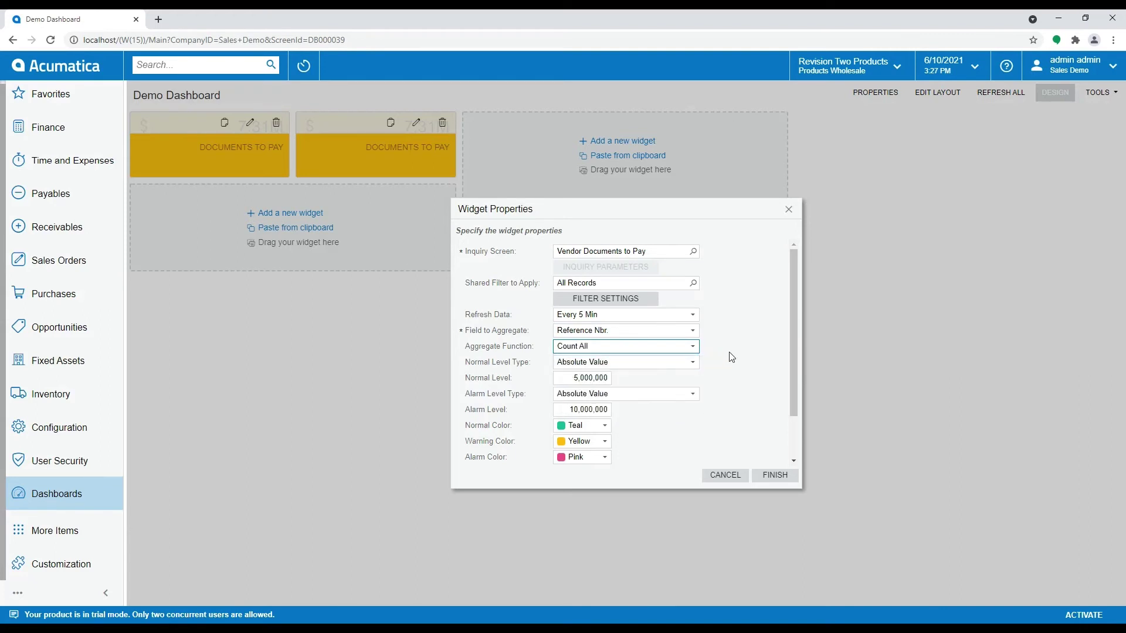
Step: Set the duplicated widget's Normal Level to 100 and its Alarm Level to 500
{"action": "left_click", "coordinate": [584, 377]}
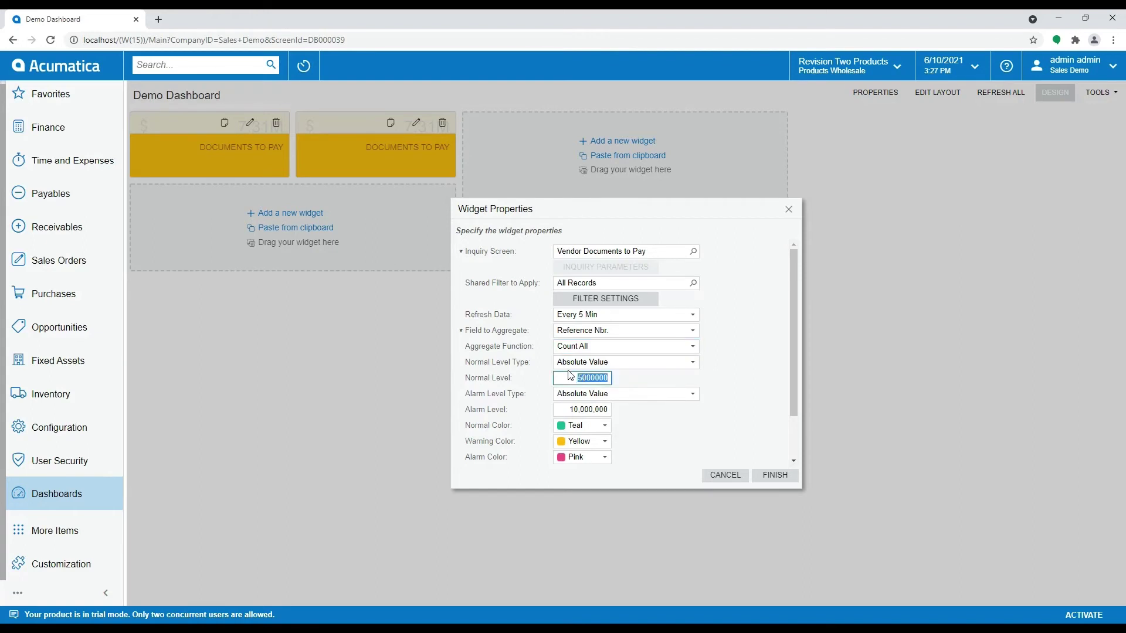
{"action": "type", "text": "100"}
{"action": "key", "text": "Tab"}
{"action": "key", "text": "Tab"}
{"action": "type", "text": "5000"}
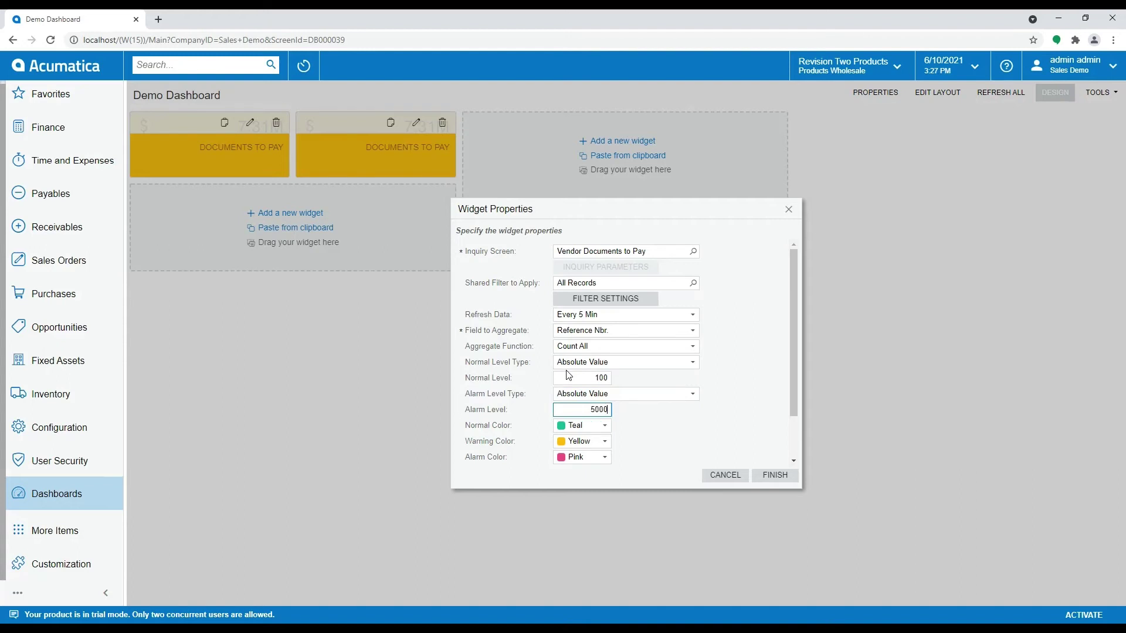
{"action": "key", "text": "BackSpace"}
{"action": "key", "text": "Tab"}
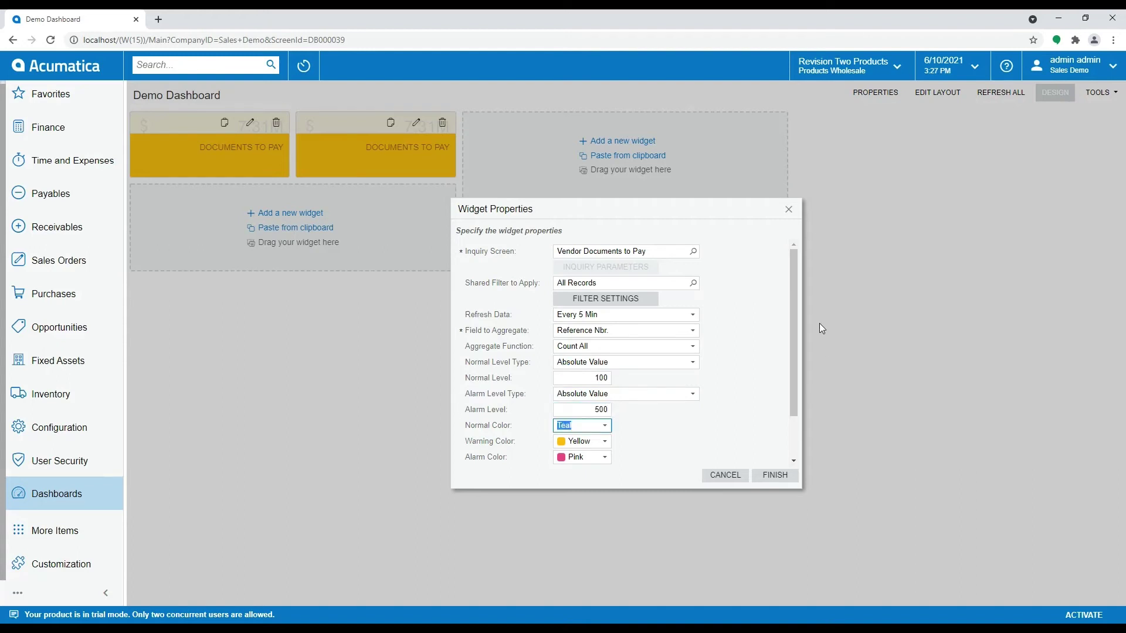
Step: Change the duplicated widget's icon to balance-scale and save its properties
{"action": "left_click_drag", "start_coordinate": [794, 327], "coordinate": [794, 357]}
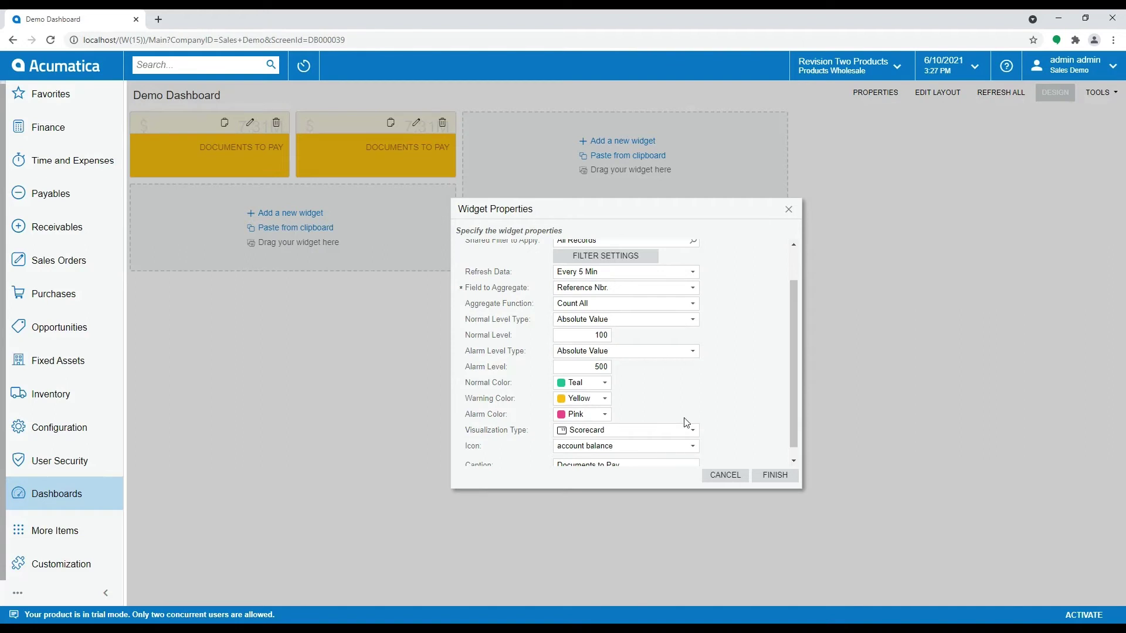
{"action": "scroll", "coordinate": [739, 428], "scroll_direction": "down", "scroll_amount": 1}
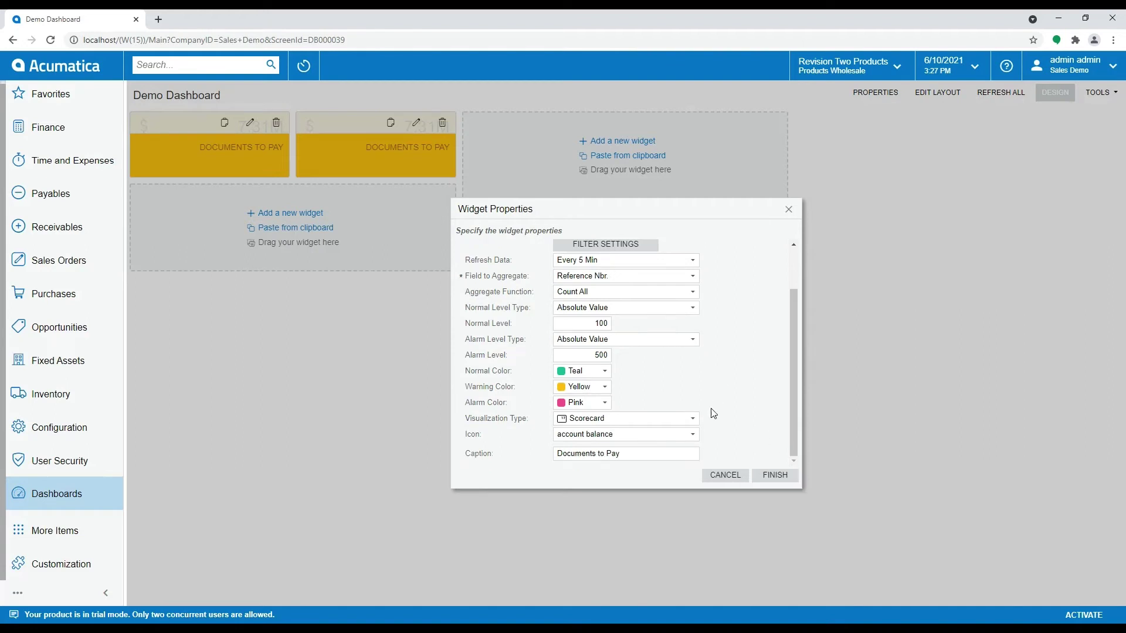
{"action": "left_click", "coordinate": [694, 437]}
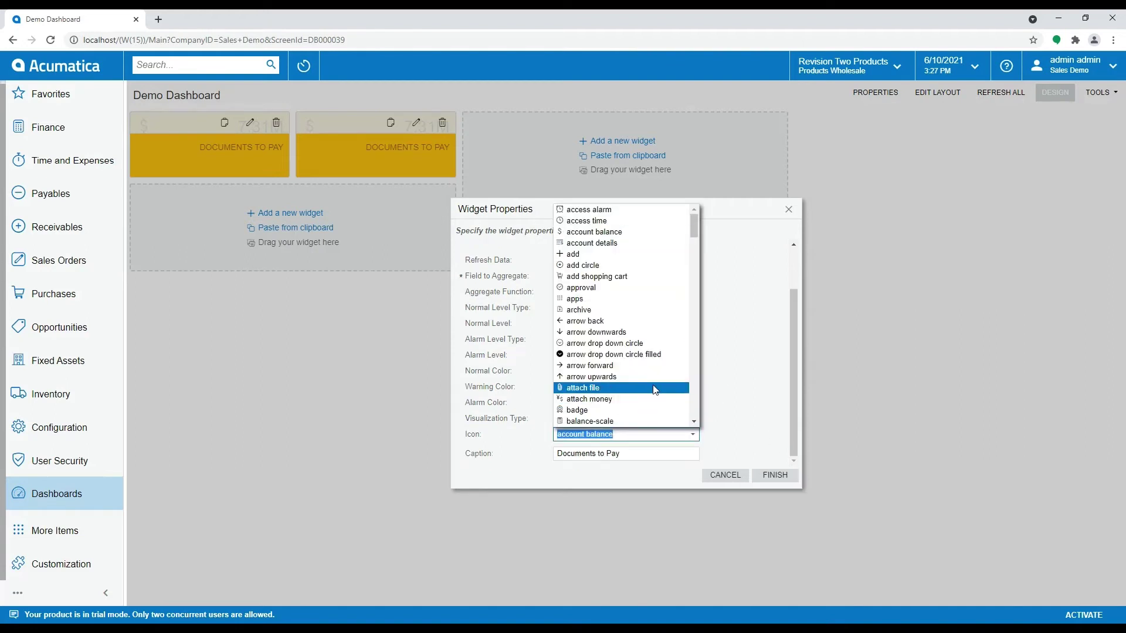
{"action": "left_click", "coordinate": [625, 421]}
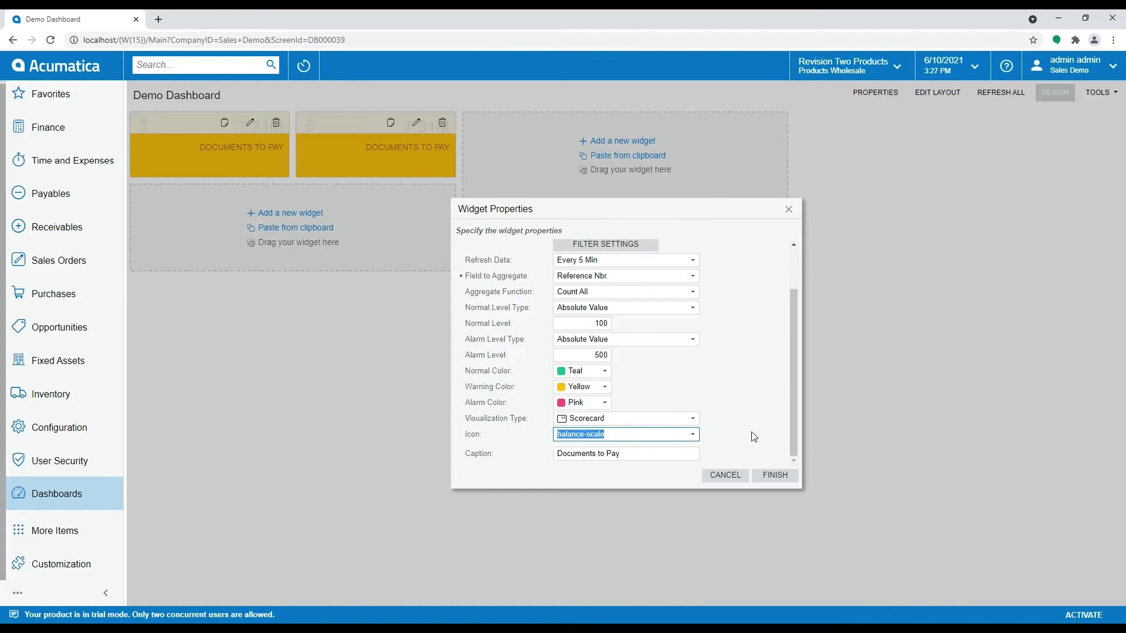
{"action": "left_click", "coordinate": [771, 477]}
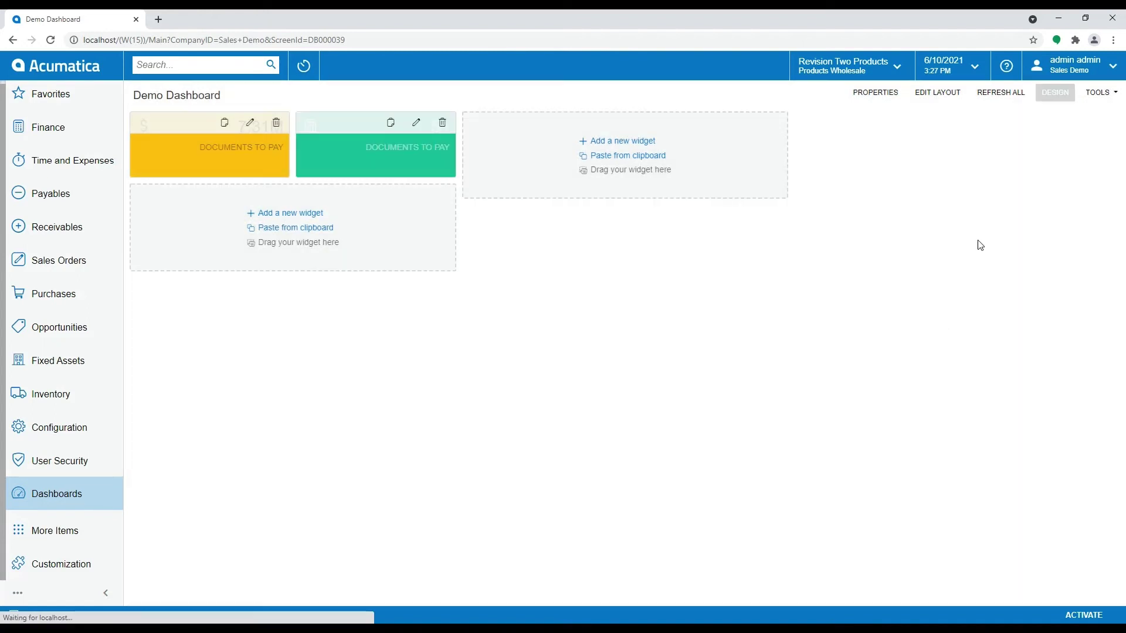
Step: Leave design mode, drill down from the document count widget to its underlying records, and return to the dashboard
{"action": "left_click", "coordinate": [1047, 102]}
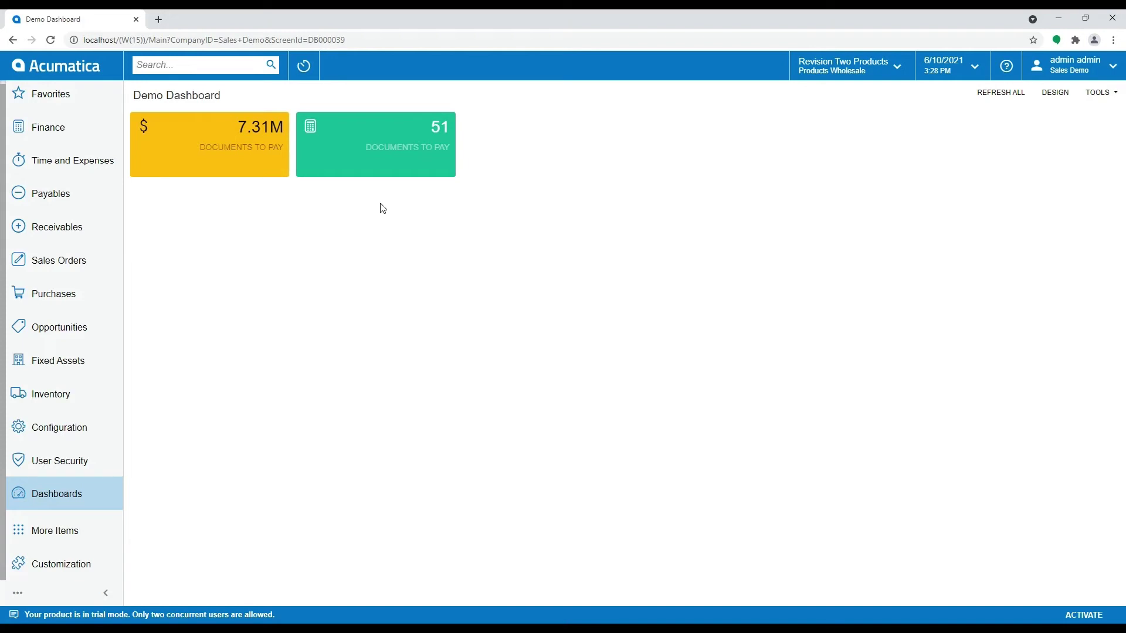
{"action": "left_click", "coordinate": [384, 140]}
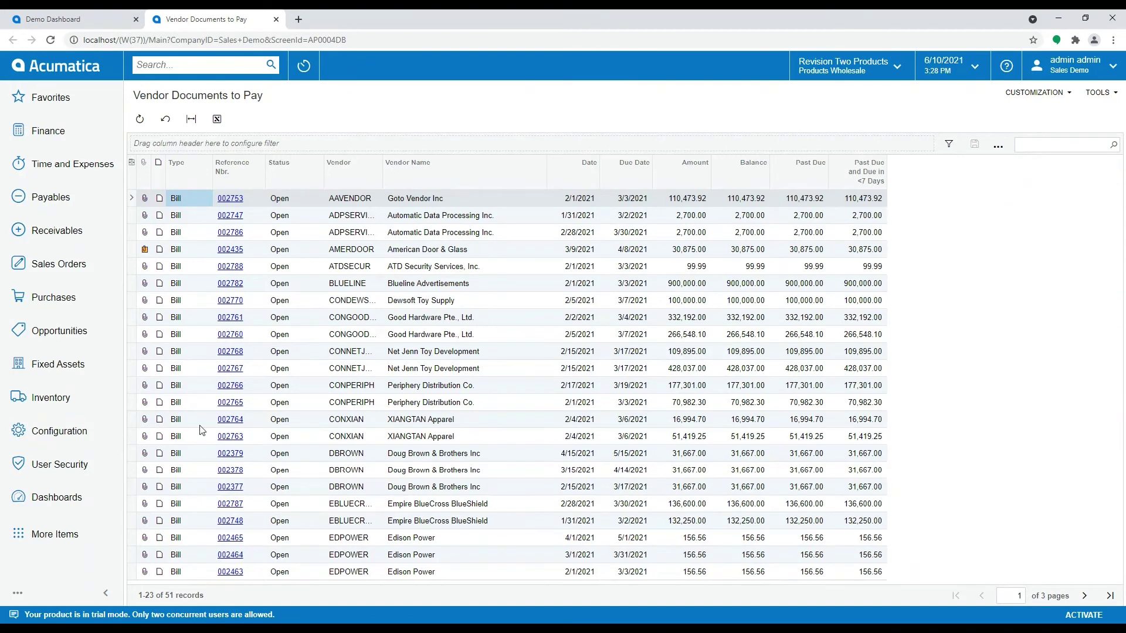
{"action": "left_click", "coordinate": [277, 21]}
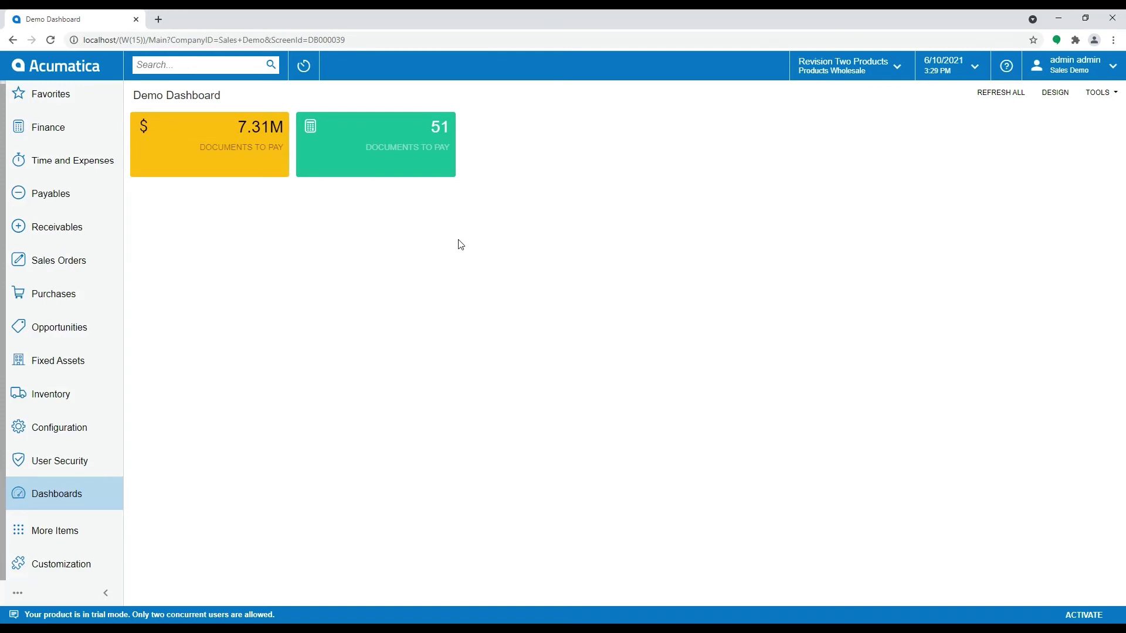
Step: Copy the balance Documents to Pay widget in design mode, paste it into the row below, and narrow it to match the original's width
{"action": "left_click", "coordinate": [1062, 92]}
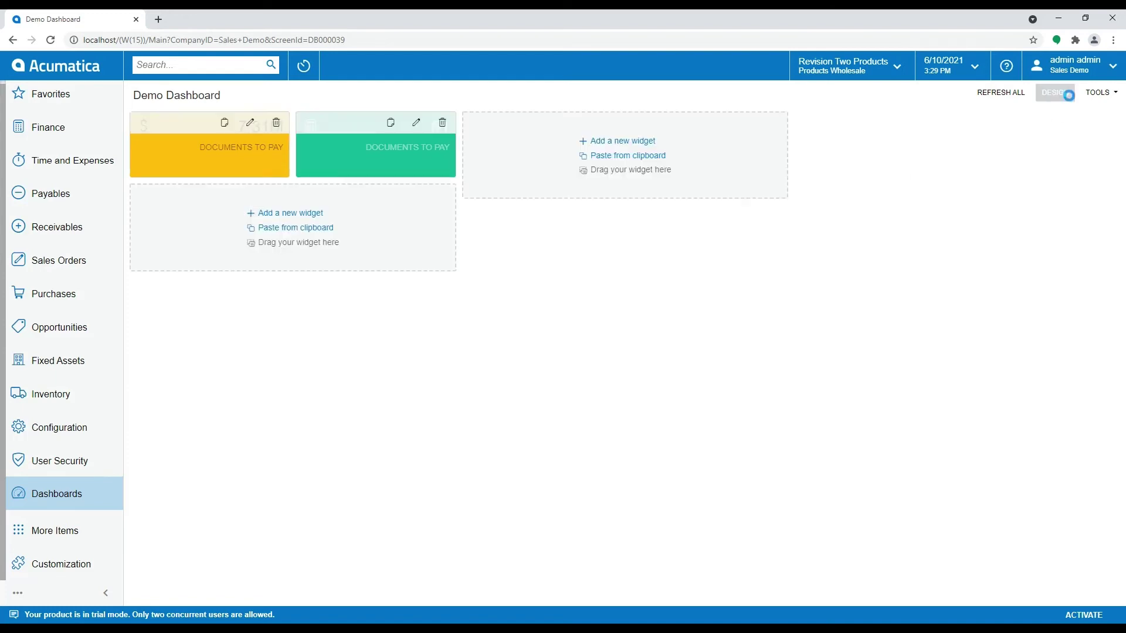
{"action": "left_click", "coordinate": [224, 123]}
{"action": "left_click", "coordinate": [299, 228]}
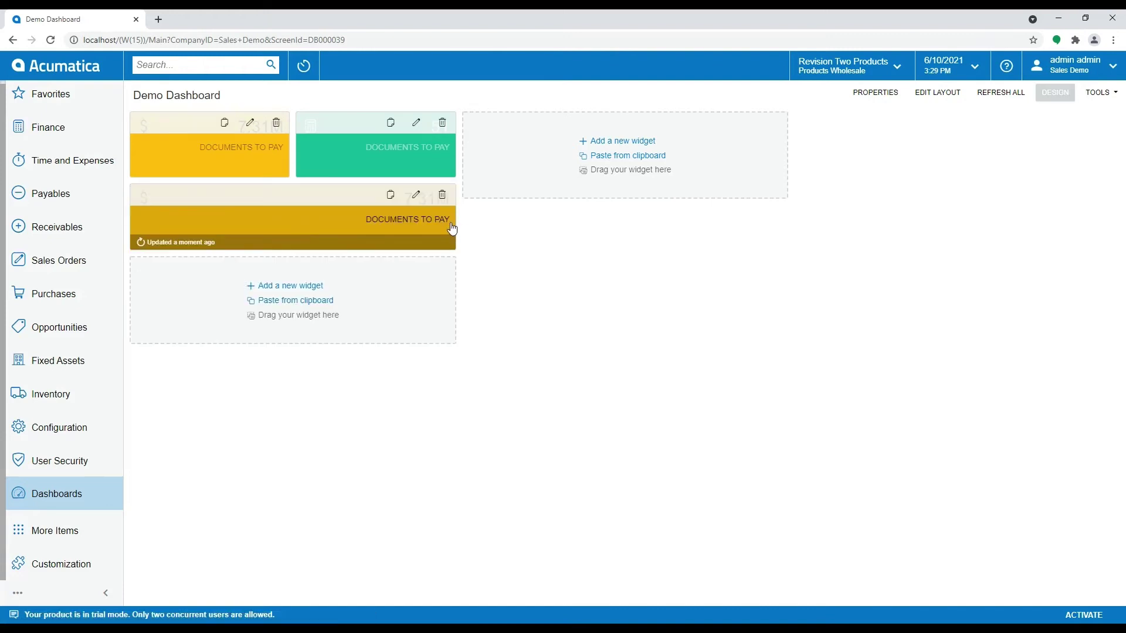
{"action": "left_click_drag", "start_coordinate": [456, 229], "coordinate": [297, 219]}
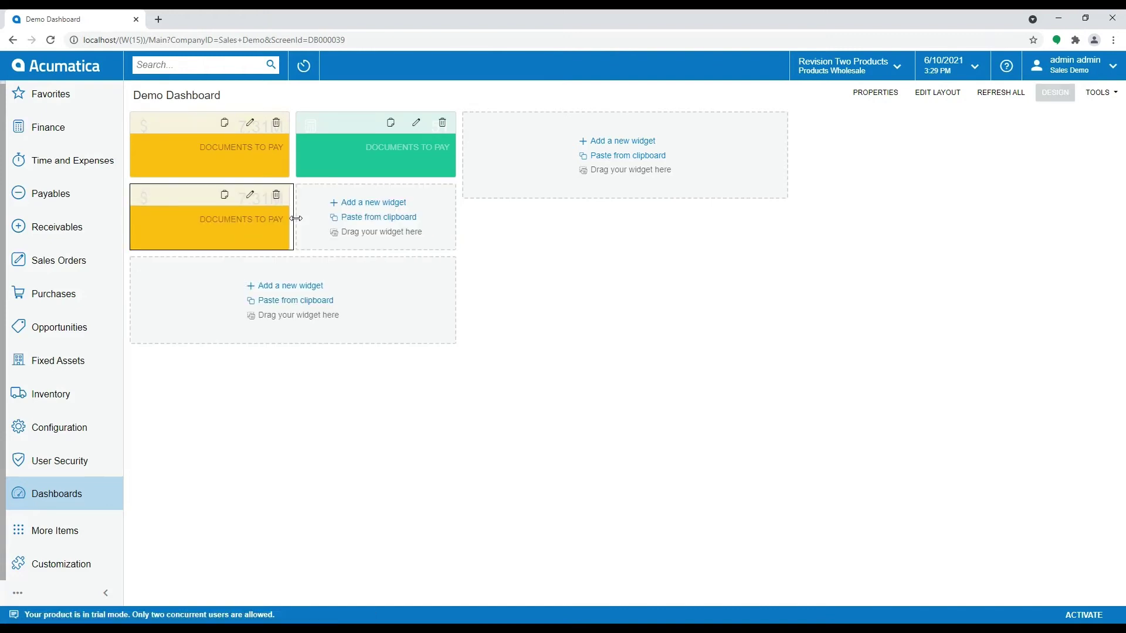
Step: Change the pasted widget's Visualization Type to Meter and save its properties
{"action": "left_click", "coordinate": [250, 195]}
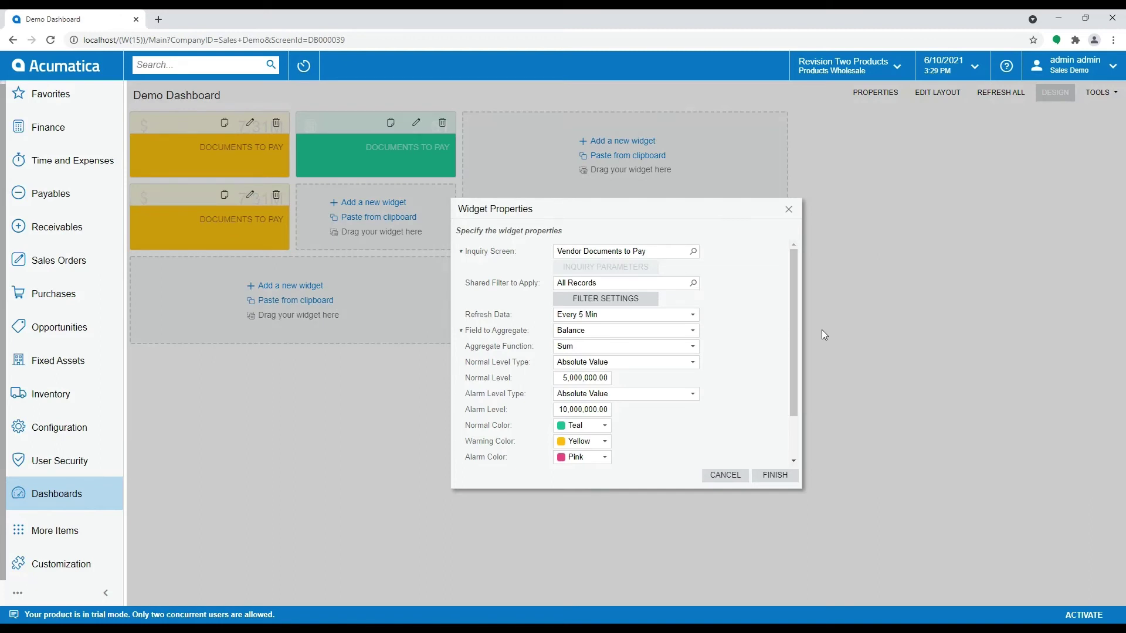
{"action": "left_click_drag", "start_coordinate": [794, 319], "coordinate": [792, 371]}
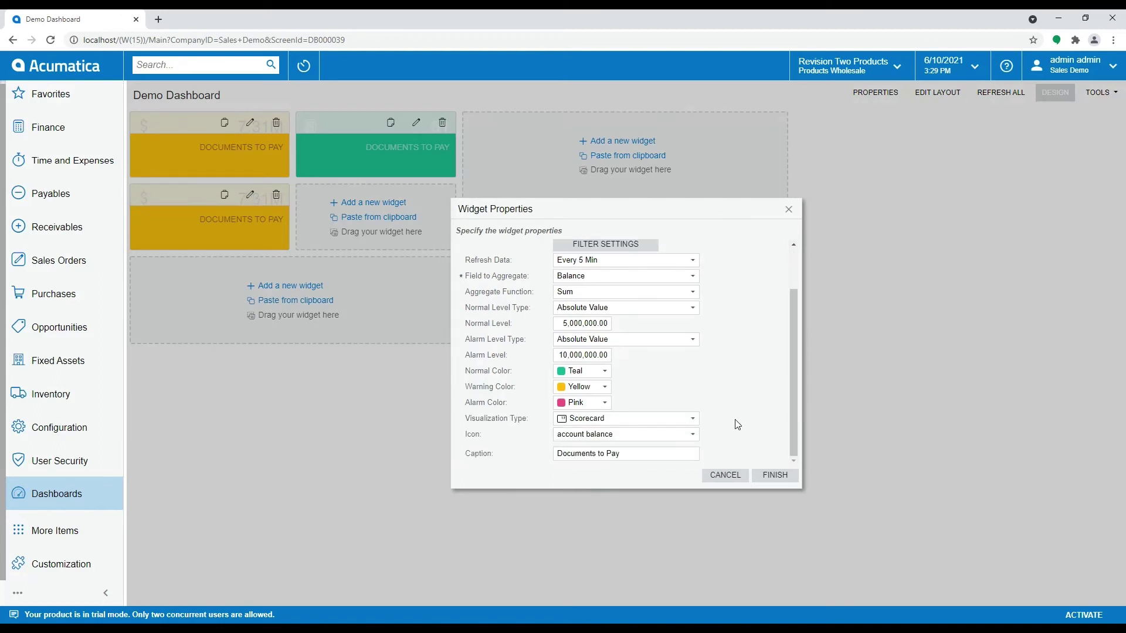
{"action": "left_click", "coordinate": [694, 419]}
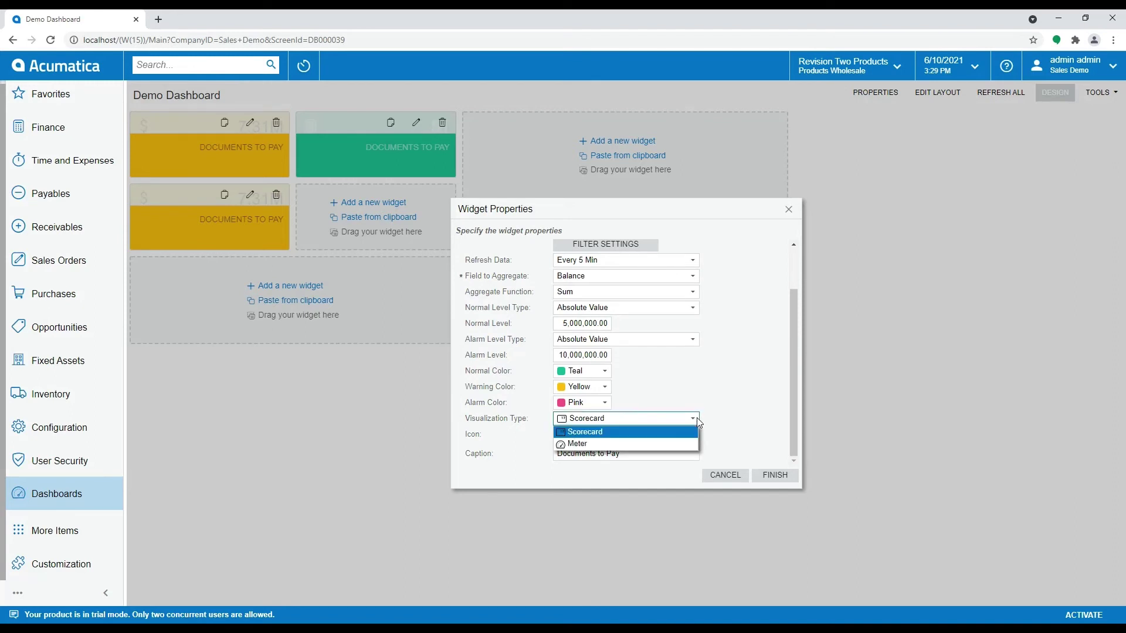
{"action": "left_click", "coordinate": [681, 444]}
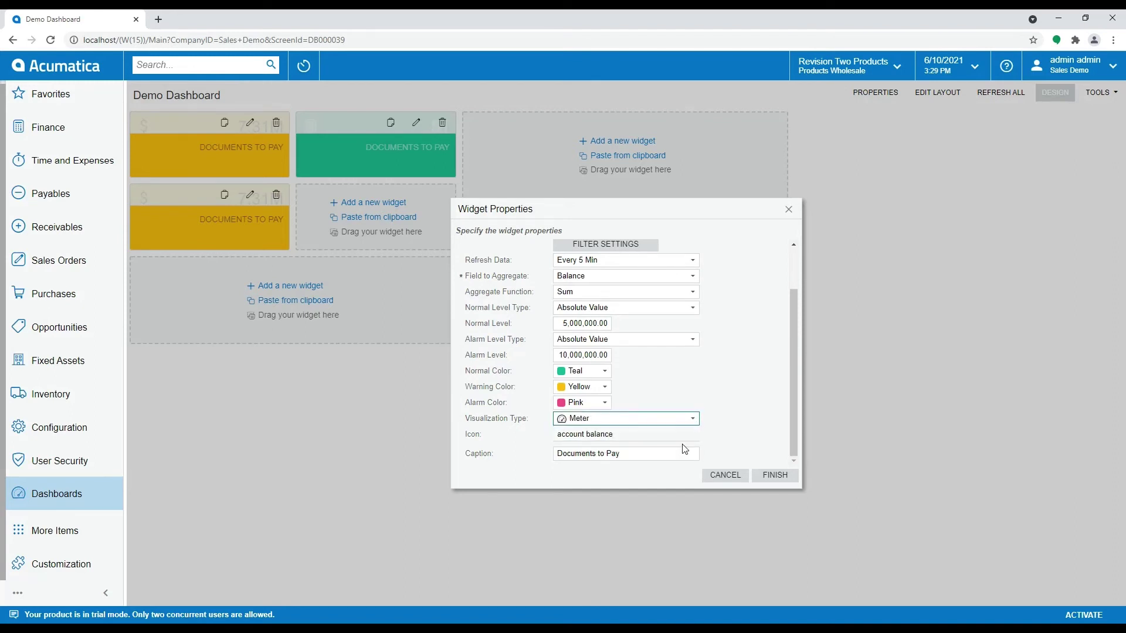
{"action": "left_click", "coordinate": [785, 475]}
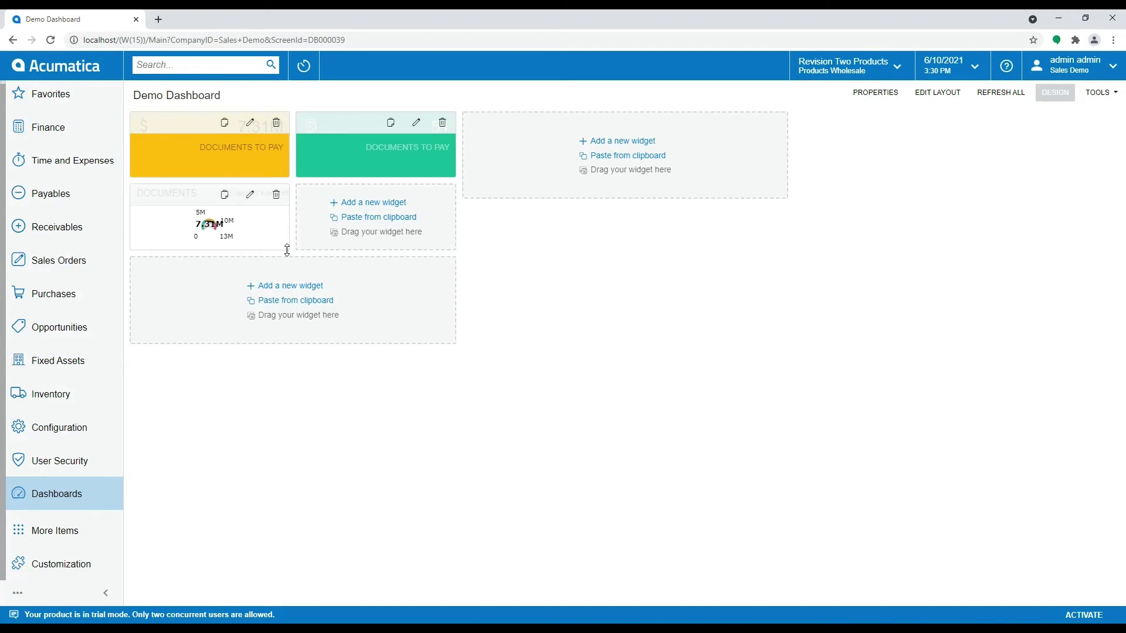
Step: Increase the meter widget's height so the gauge is readable, and leave design mode
{"action": "left_click_drag", "start_coordinate": [289, 251], "coordinate": [291, 294]}
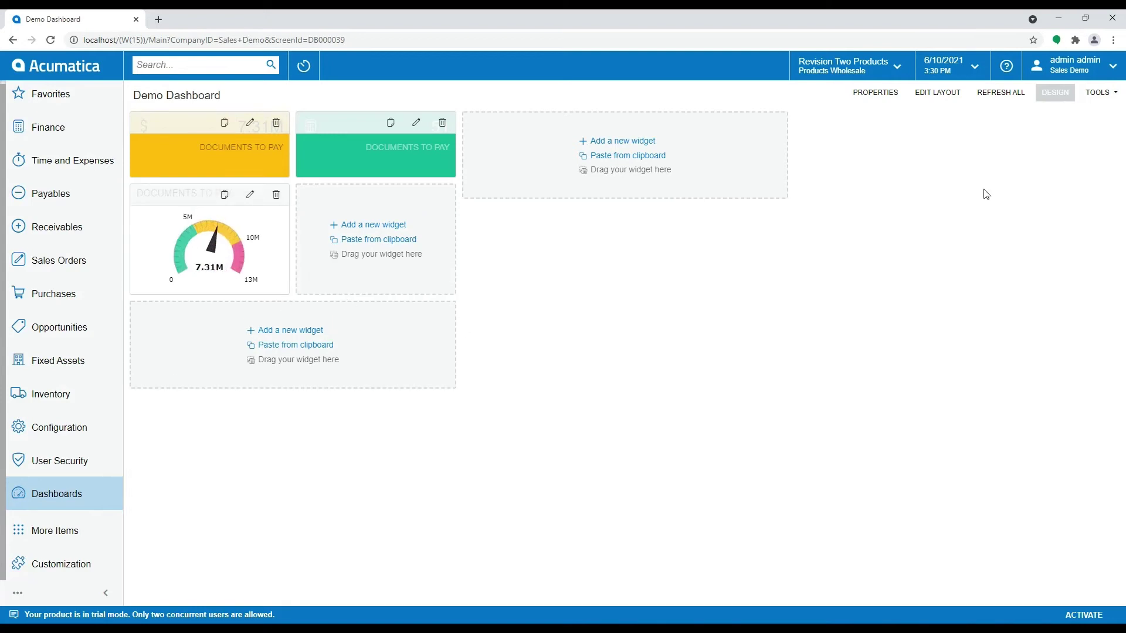
{"action": "left_click", "coordinate": [1055, 94]}
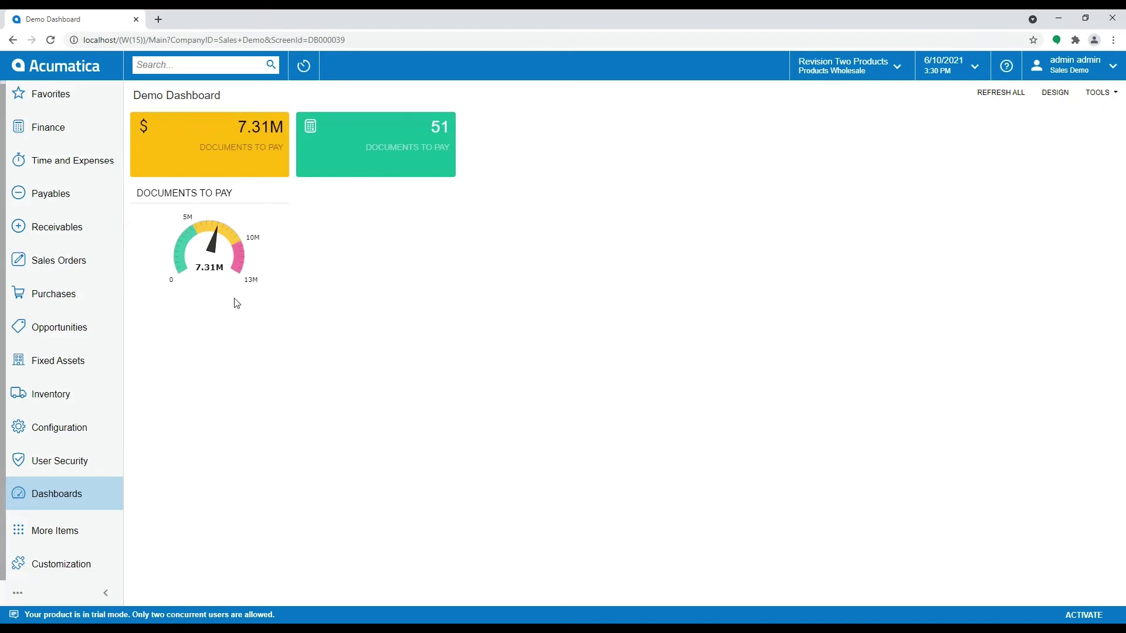
{"action": "mouse_move", "coordinate": [255, 167]}
Step: Start adding a Data Table widget to the empty area beside the existing widgets in design mode
{"action": "left_click", "coordinate": [1056, 94]}
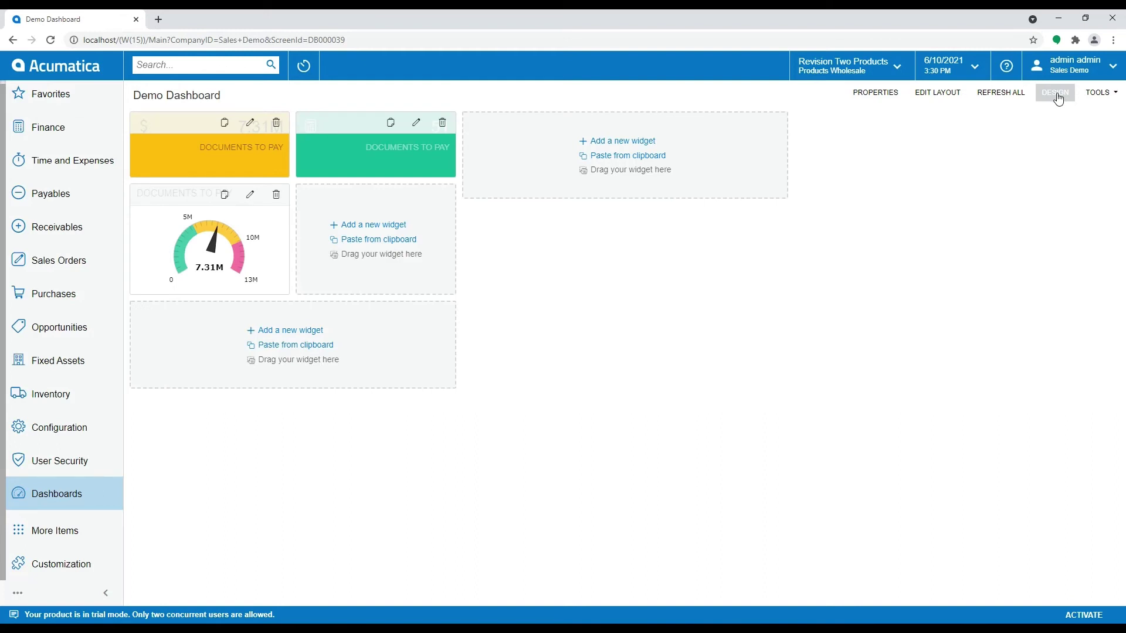
{"action": "left_click", "coordinate": [644, 141]}
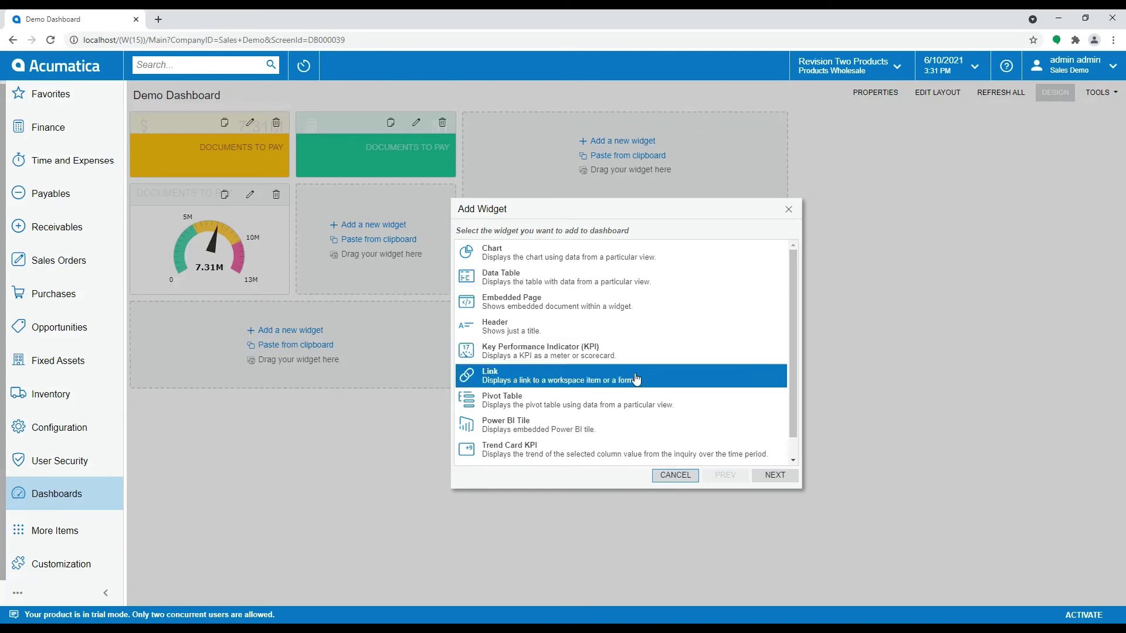
{"action": "left_click", "coordinate": [567, 286]}
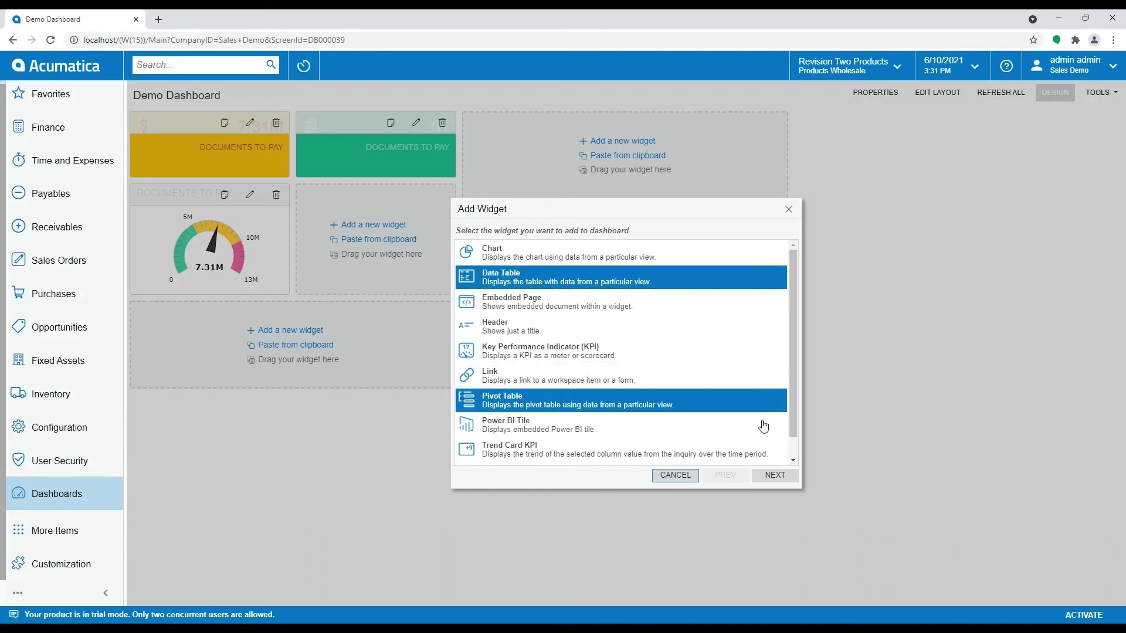
{"action": "left_click", "coordinate": [775, 475]}
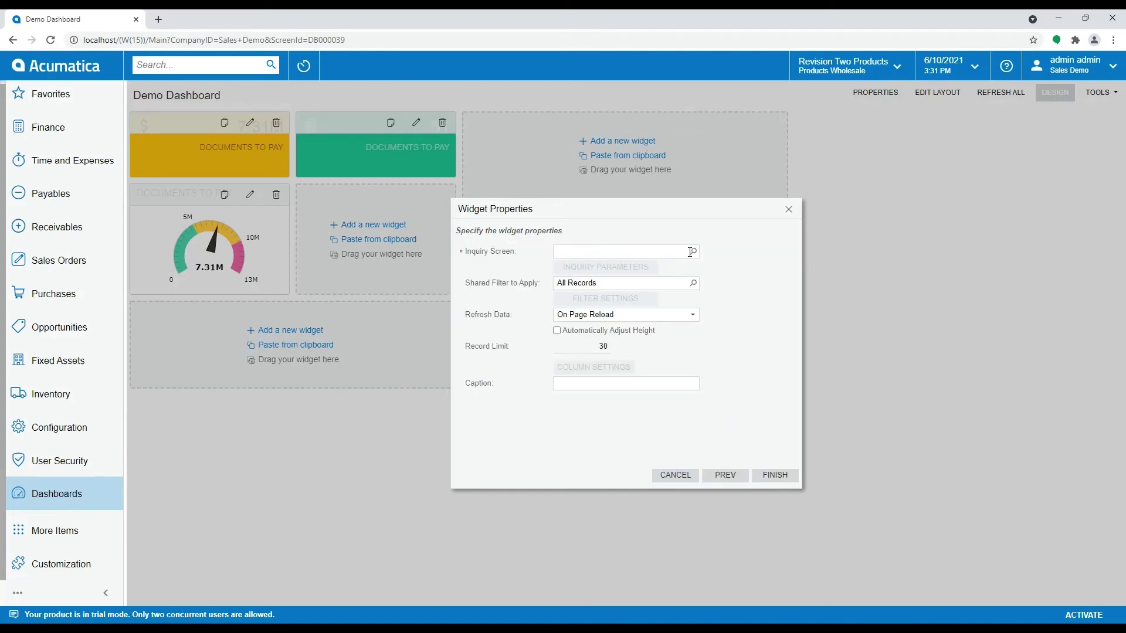
Step: Search the inquiry screens for "document" and select Vendor Documents to Pay as the data table's source
{"action": "left_click", "coordinate": [693, 252]}
{"action": "type", "text": "document"}
{"action": "key", "text": "Return"}
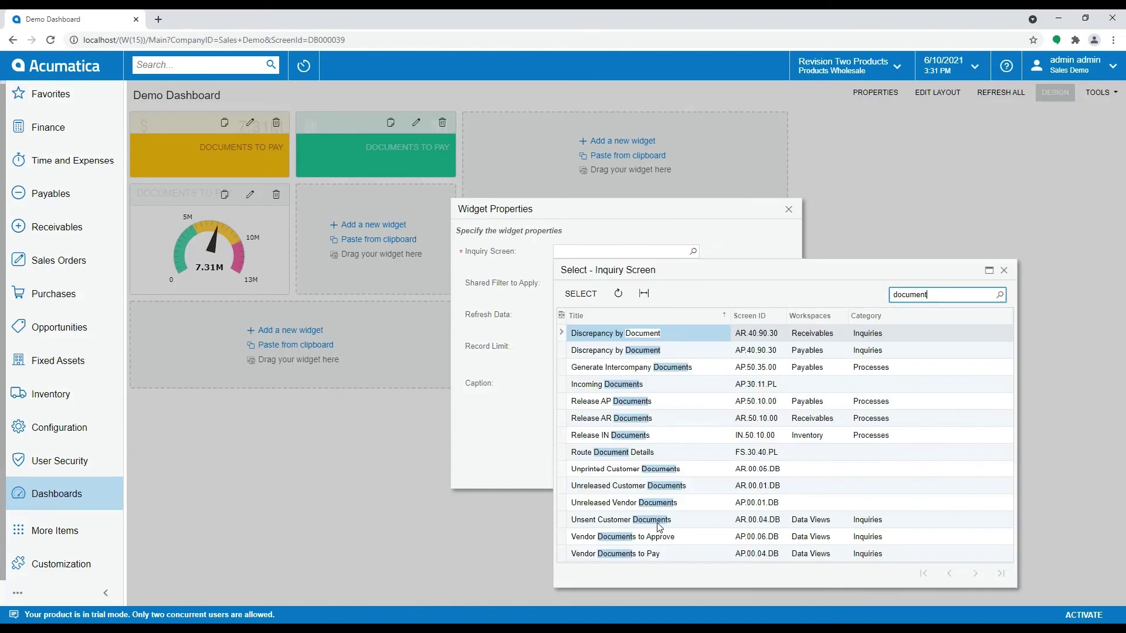
{"action": "double_click", "coordinate": [667, 557]}
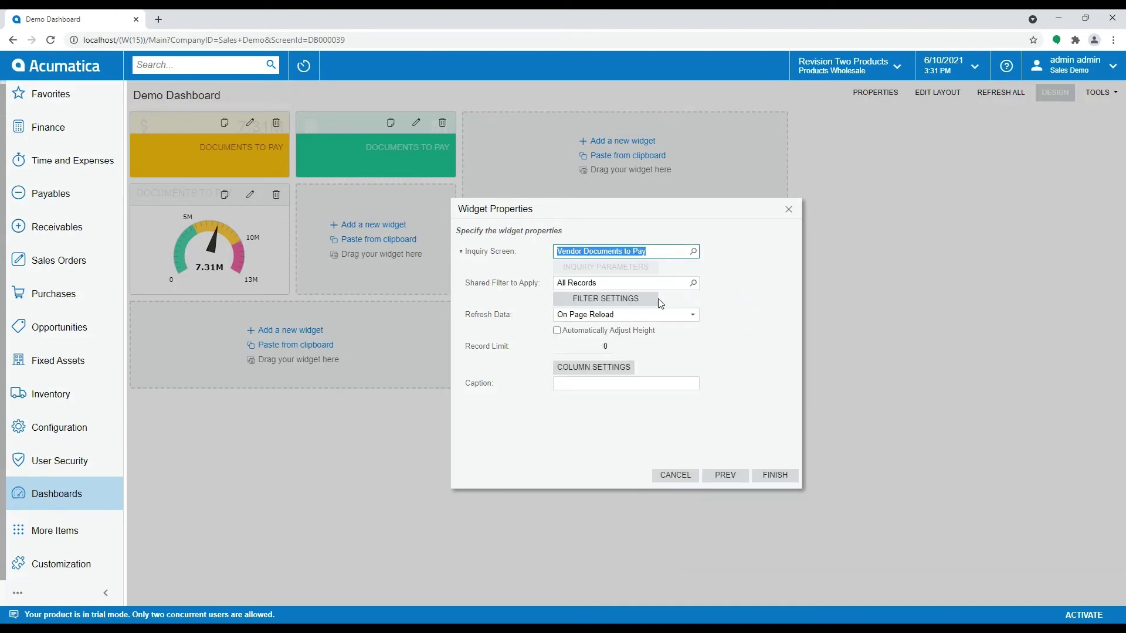
Step: Review the data table's filter settings and Refresh Data options, keeping no filter and On Page Reload
{"action": "left_click", "coordinate": [657, 300]}
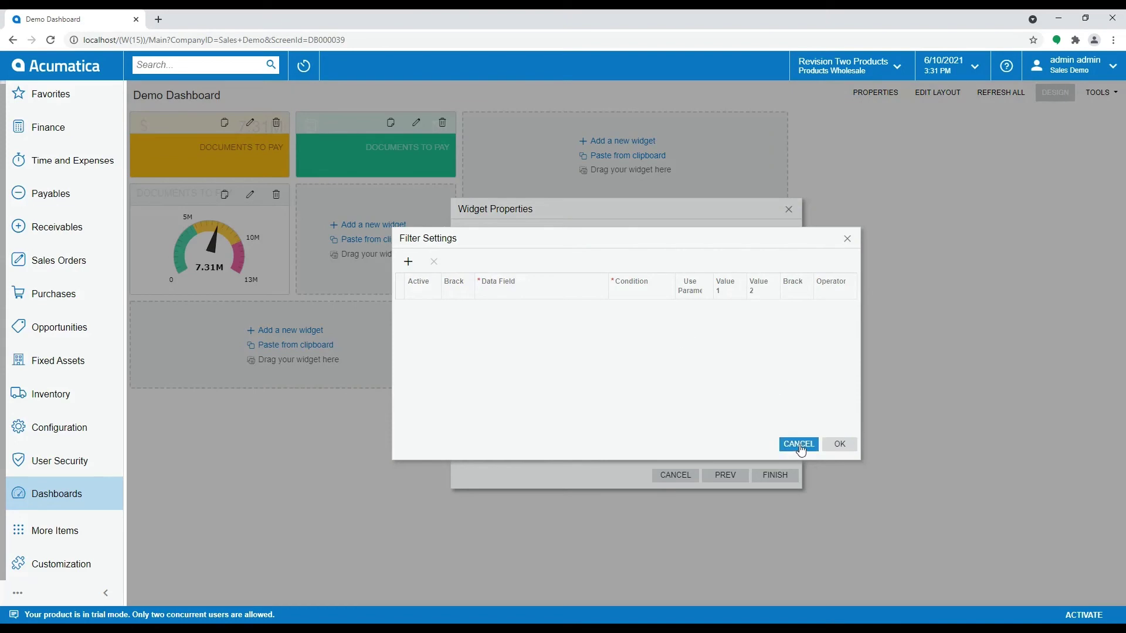
{"action": "left_click", "coordinate": [800, 449]}
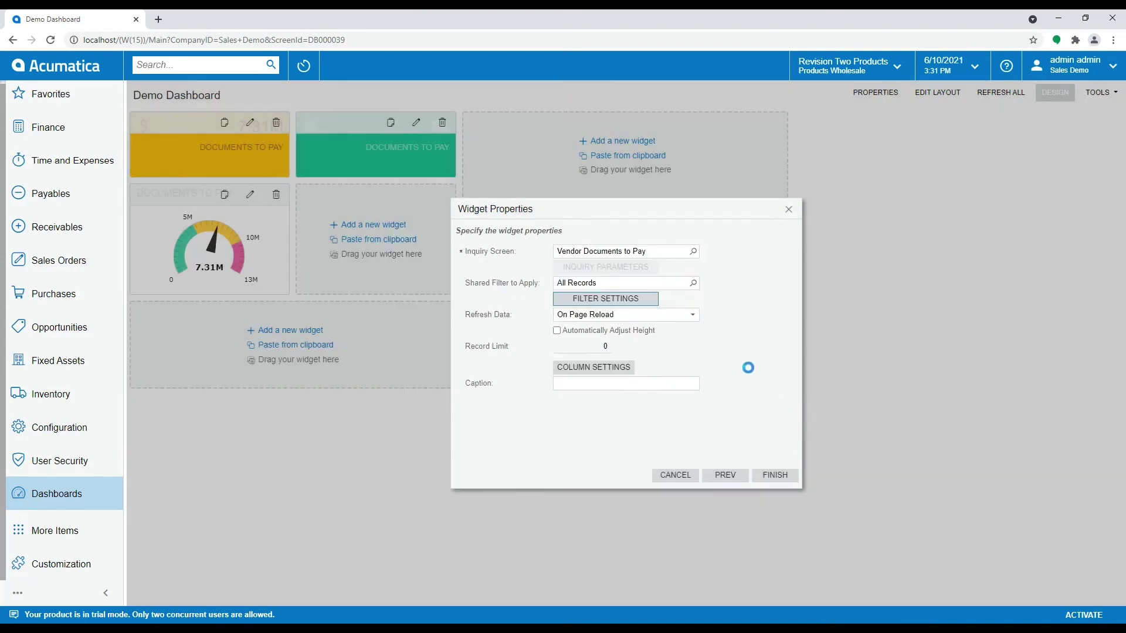
{"action": "left_click", "coordinate": [694, 318]}
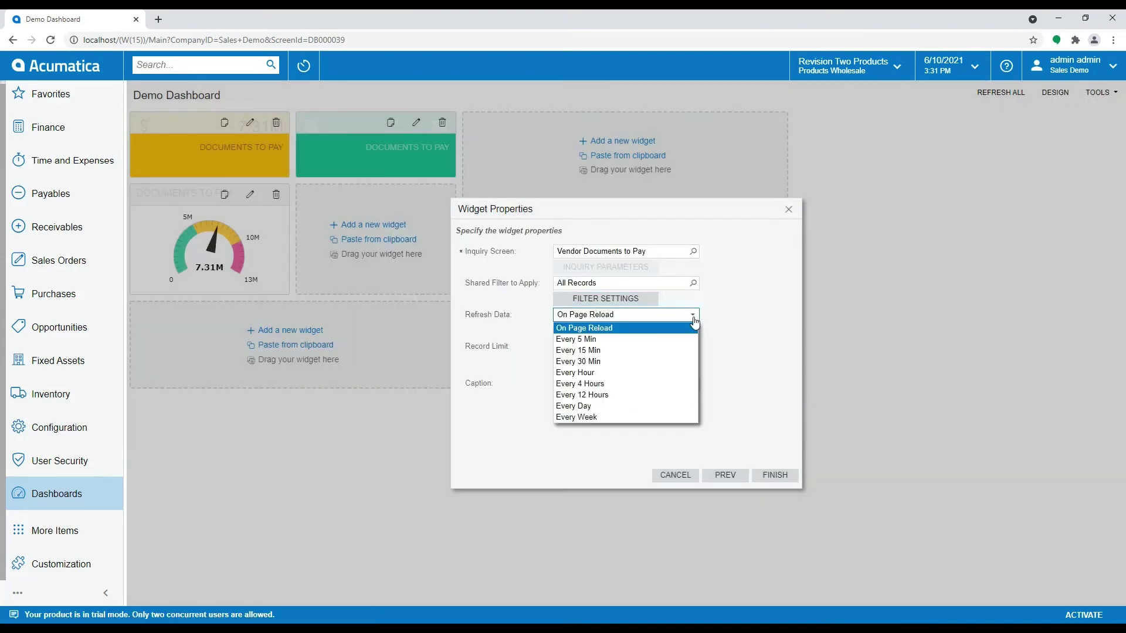
{"action": "left_click", "coordinate": [694, 319]}
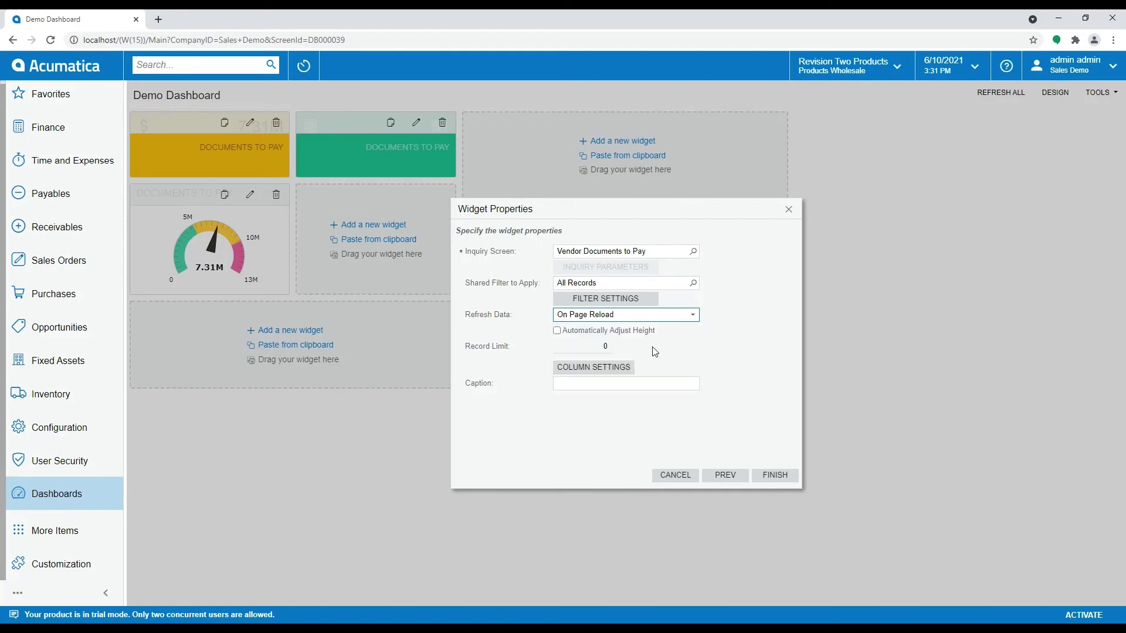
Step: Enable automatic height adjustment for the data table and remove the Status column from its selected columns
{"action": "left_click", "coordinate": [557, 331]}
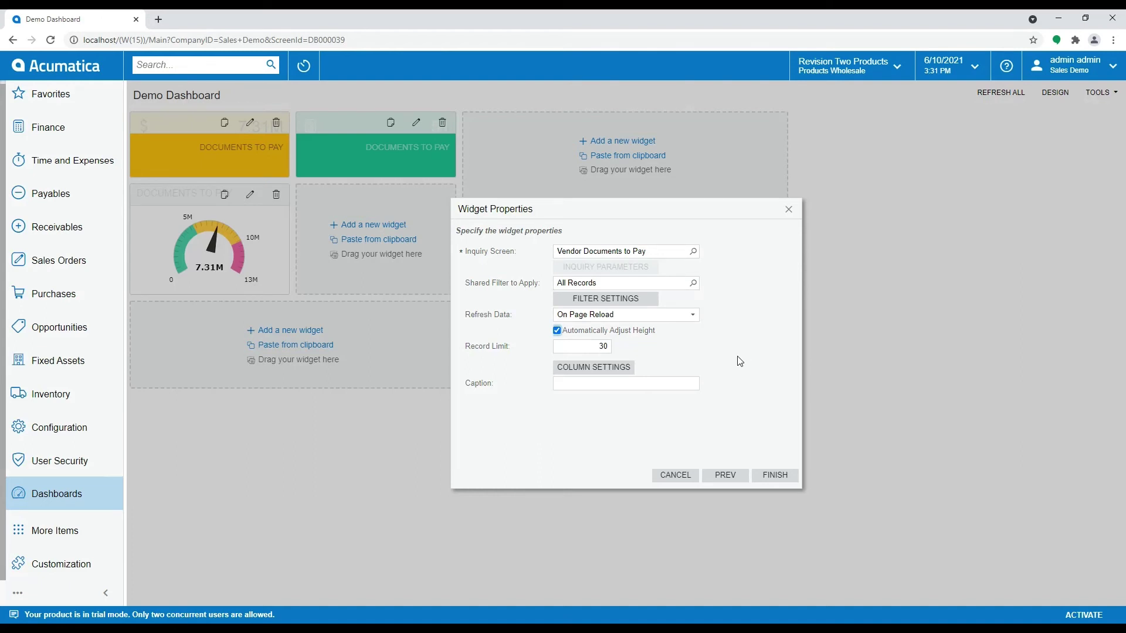
{"action": "left_click", "coordinate": [623, 370]}
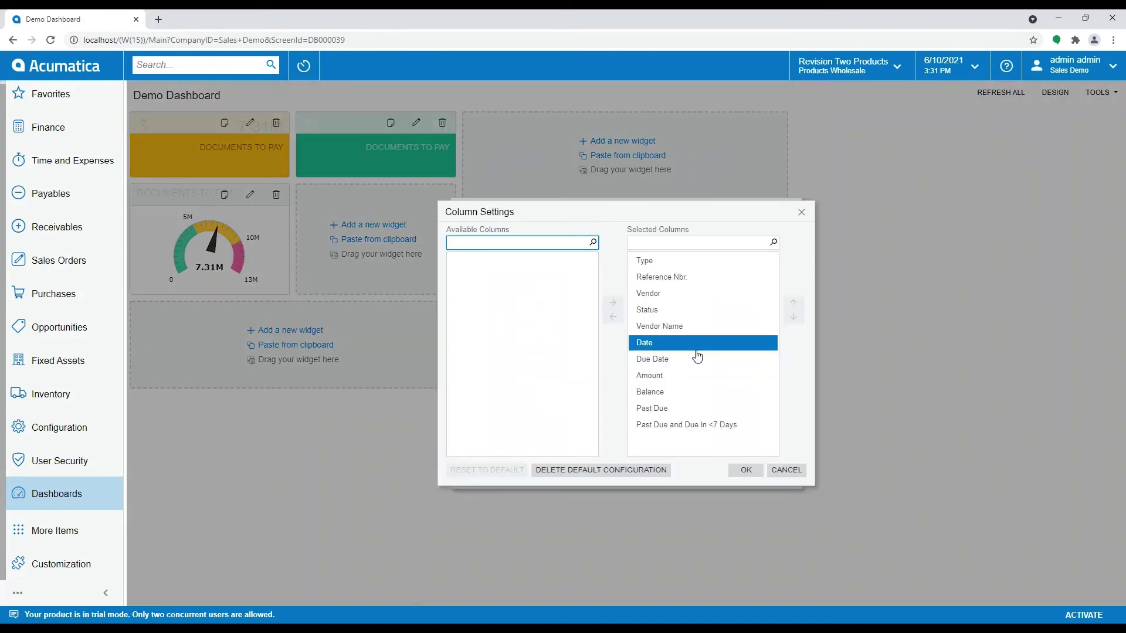
{"action": "left_click", "coordinate": [704, 280]}
{"action": "left_click", "coordinate": [706, 261]}
{"action": "left_click", "coordinate": [708, 280]}
{"action": "left_click", "coordinate": [709, 295]}
{"action": "left_click", "coordinate": [709, 311]}
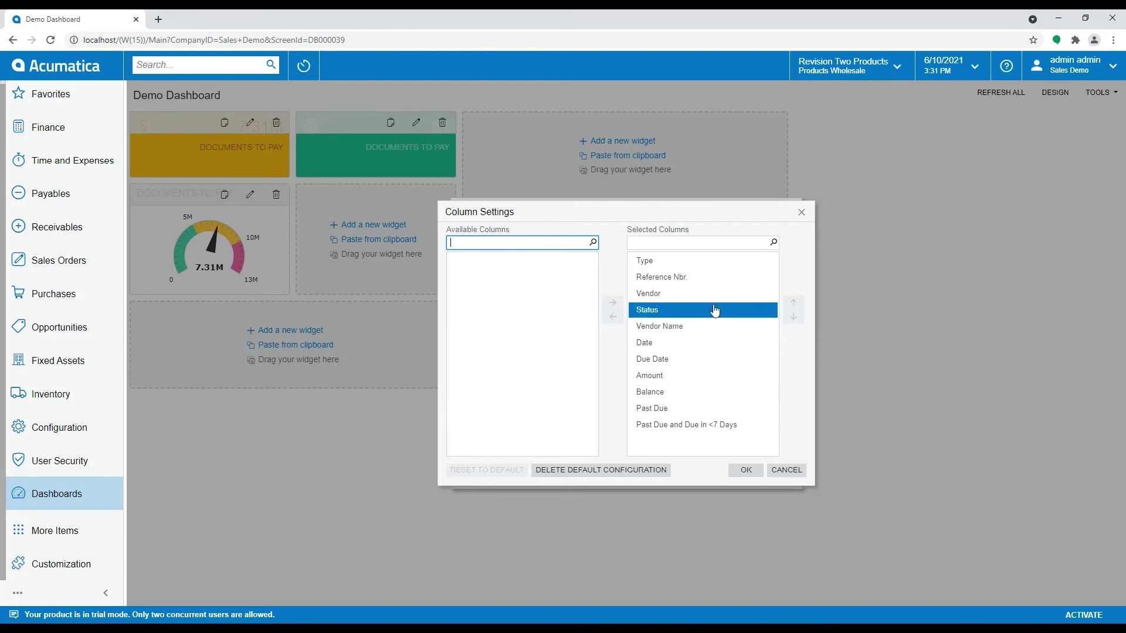
{"action": "left_click", "coordinate": [613, 316]}
Step: Remove the Amount, Past Due, and Past Due and Due in <7 Days columns from the data table and confirm the column settings
{"action": "left_click", "coordinate": [655, 344]}
{"action": "left_click", "coordinate": [660, 378]}
{"action": "left_click", "coordinate": [651, 360]}
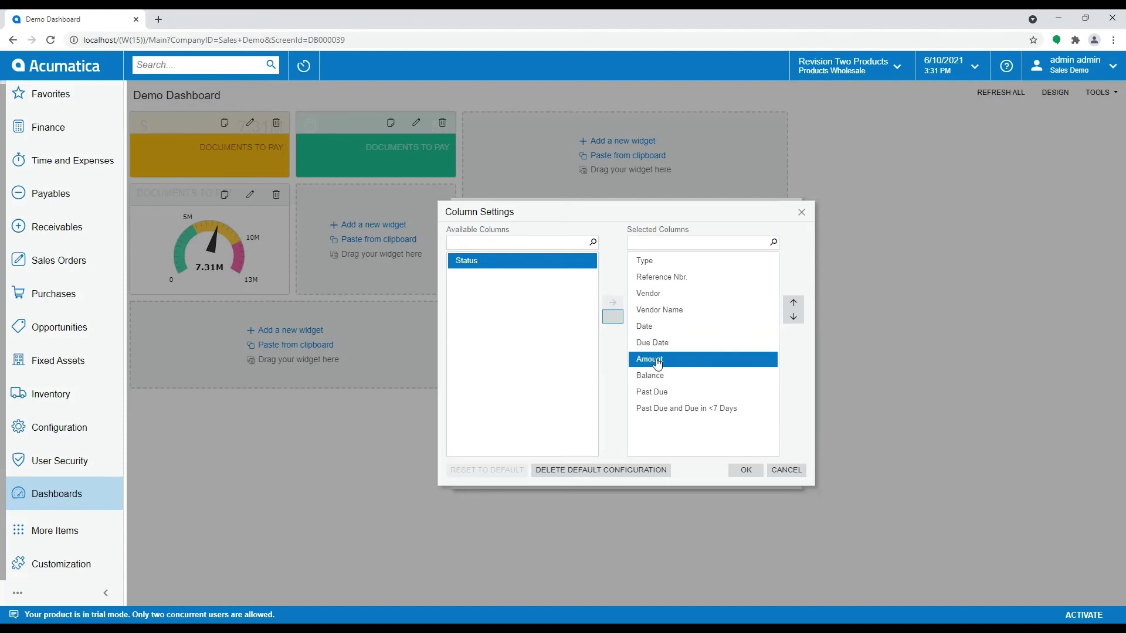
{"action": "left_click", "coordinate": [612, 317]}
{"action": "left_click", "coordinate": [656, 361]}
{"action": "left_click", "coordinate": [656, 374]}
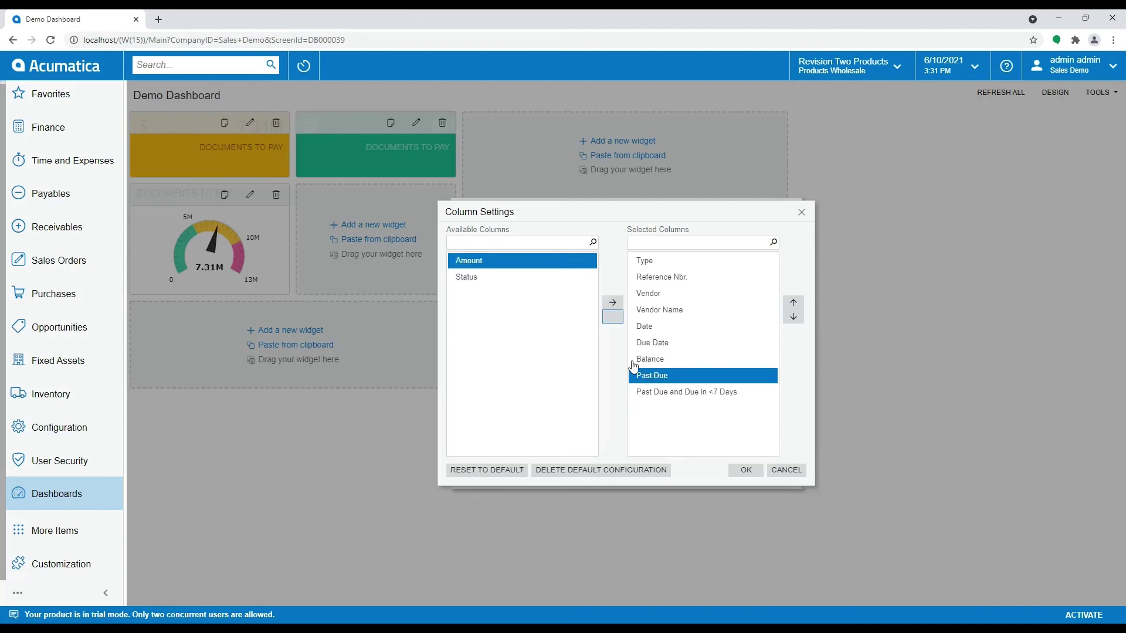
{"action": "left_click", "coordinate": [612, 317]}
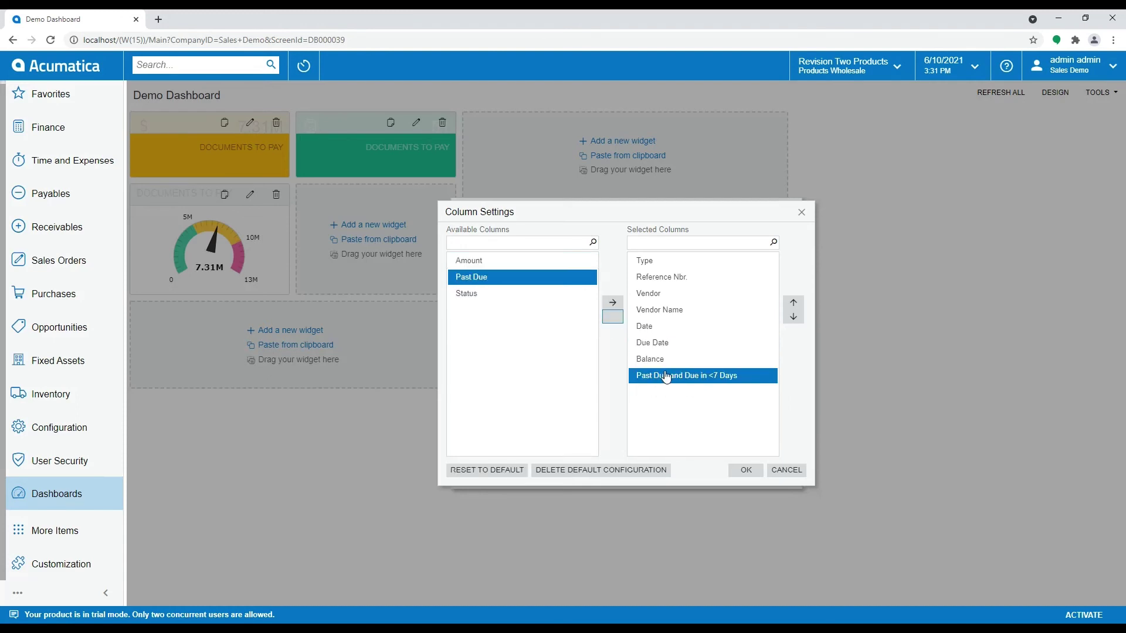
{"action": "left_click", "coordinate": [613, 316]}
{"action": "left_click", "coordinate": [745, 471]}
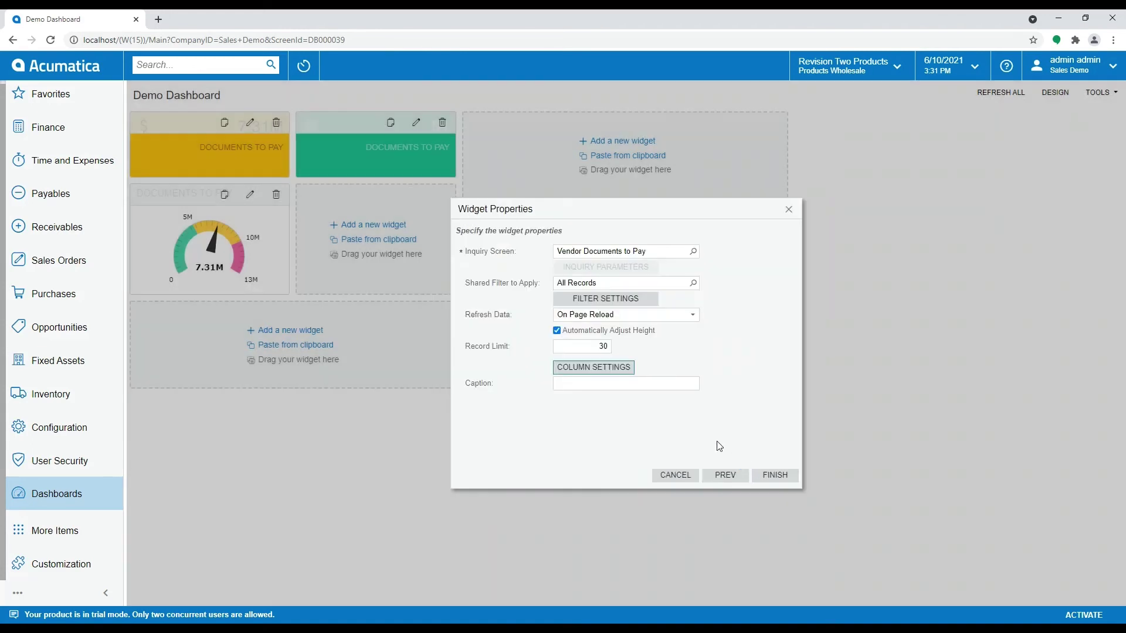
Step: Caption the data table "Documents to Pay" and finish adding the widget
{"action": "left_click", "coordinate": [574, 389]}
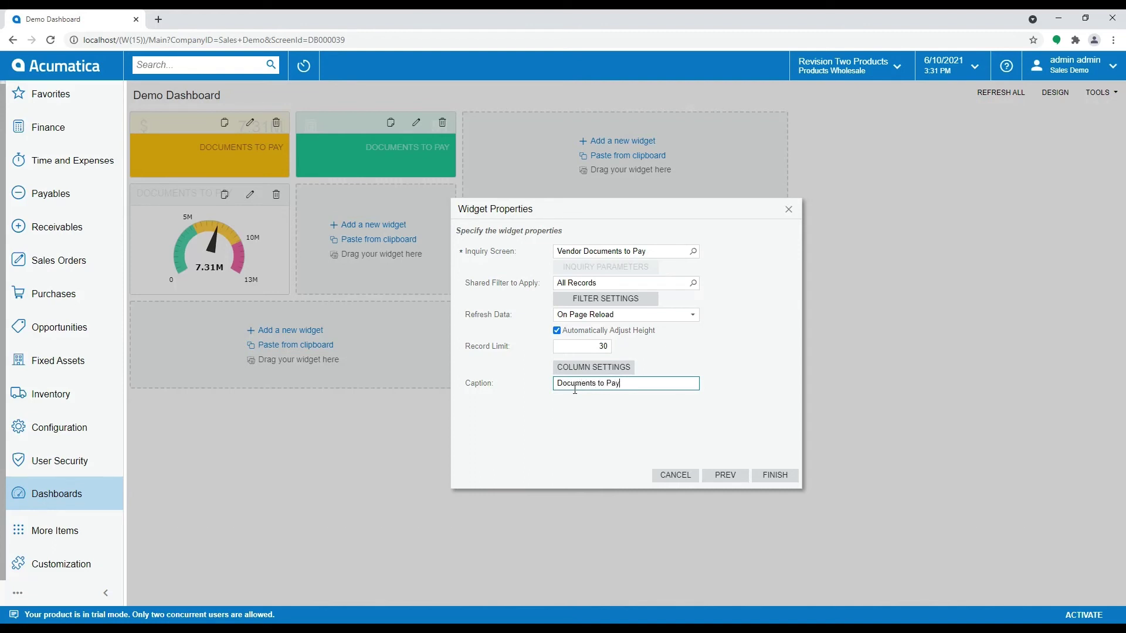
{"action": "left_click", "coordinate": [775, 475]}
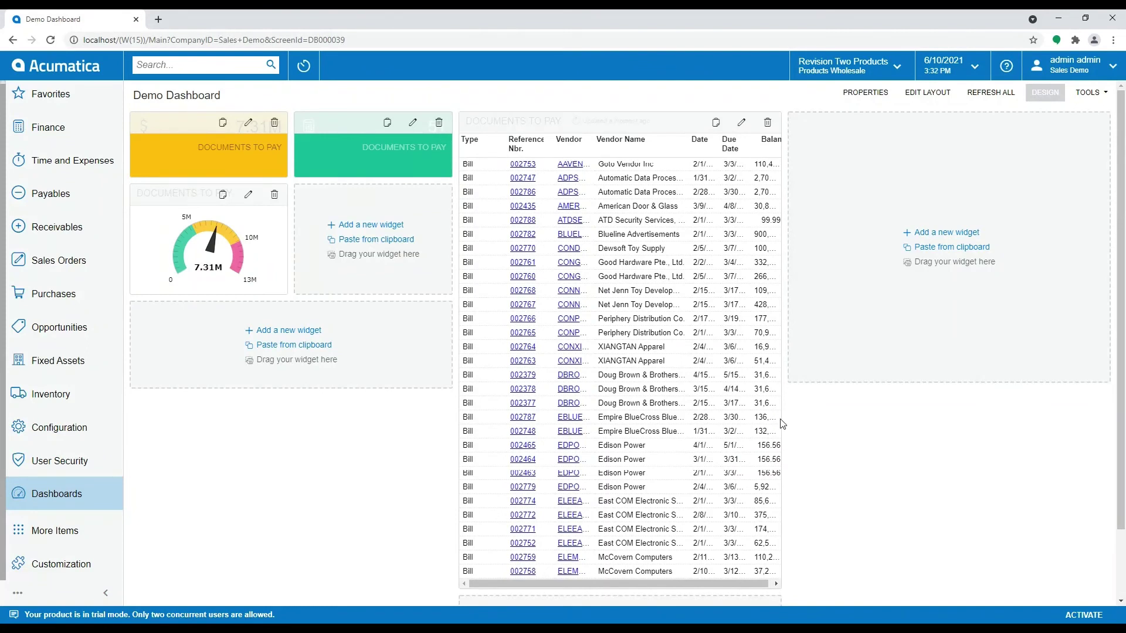
Step: Widen the data table widget across the empty space beside it, narrow its Type column, and leave design mode
{"action": "left_click_drag", "start_coordinate": [782, 420], "coordinate": [1111, 421]}
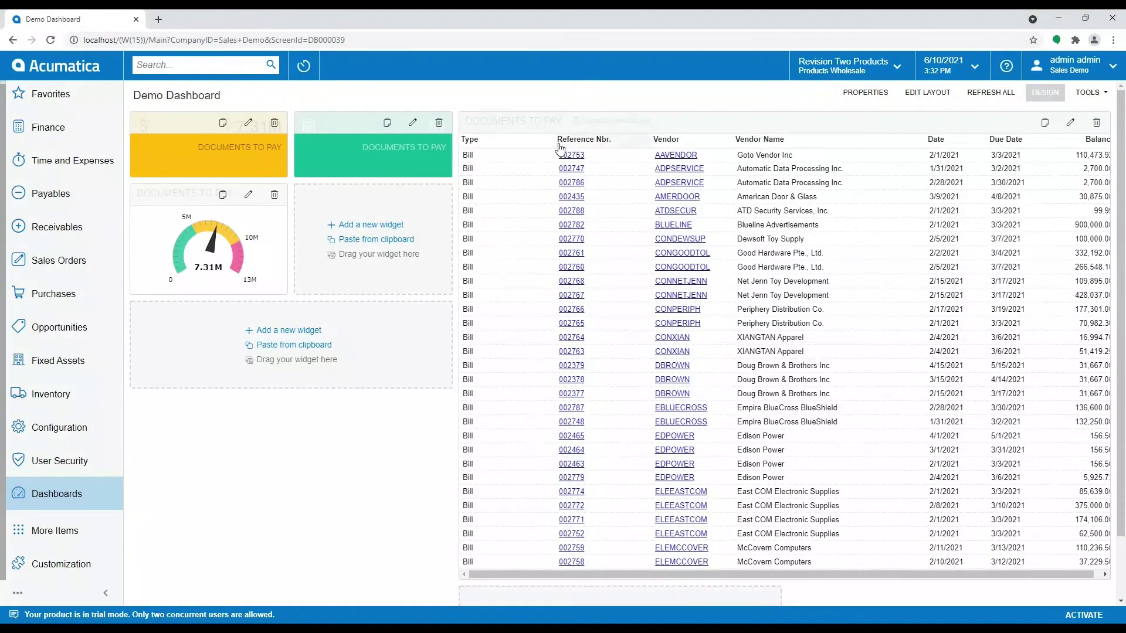
{"action": "left_click_drag", "start_coordinate": [554, 140], "coordinate": [512, 141]}
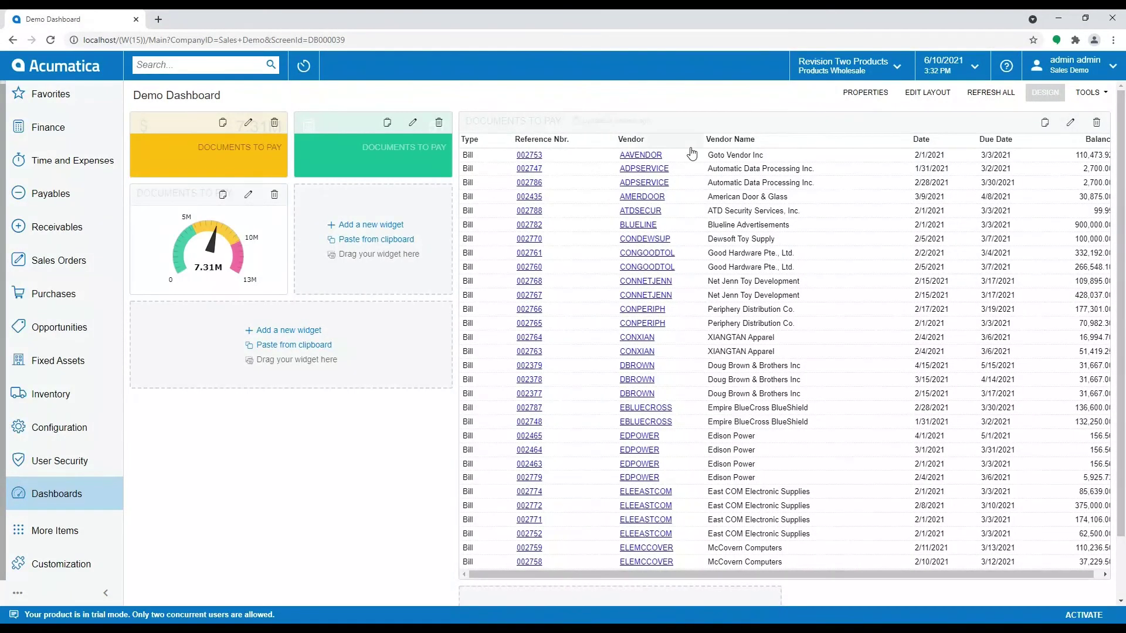
{"action": "left_click", "coordinate": [1053, 94]}
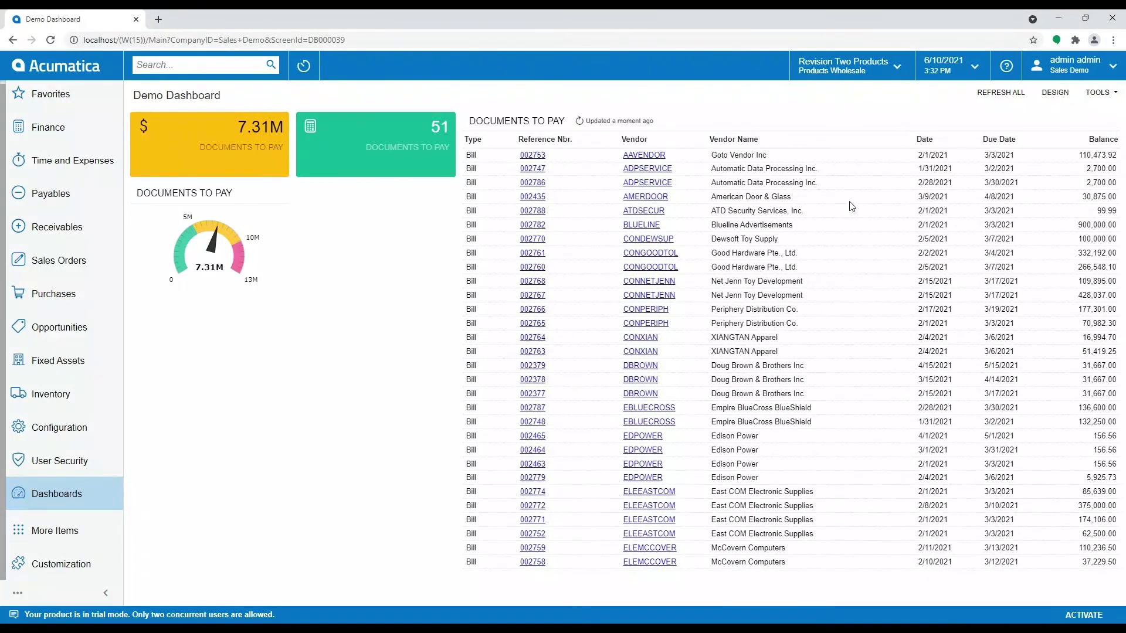
Step: Start adding a Chart widget to the empty area beside the meter in design mode
{"action": "mouse_move", "coordinate": [235, 170]}
{"action": "left_click", "coordinate": [1054, 93]}
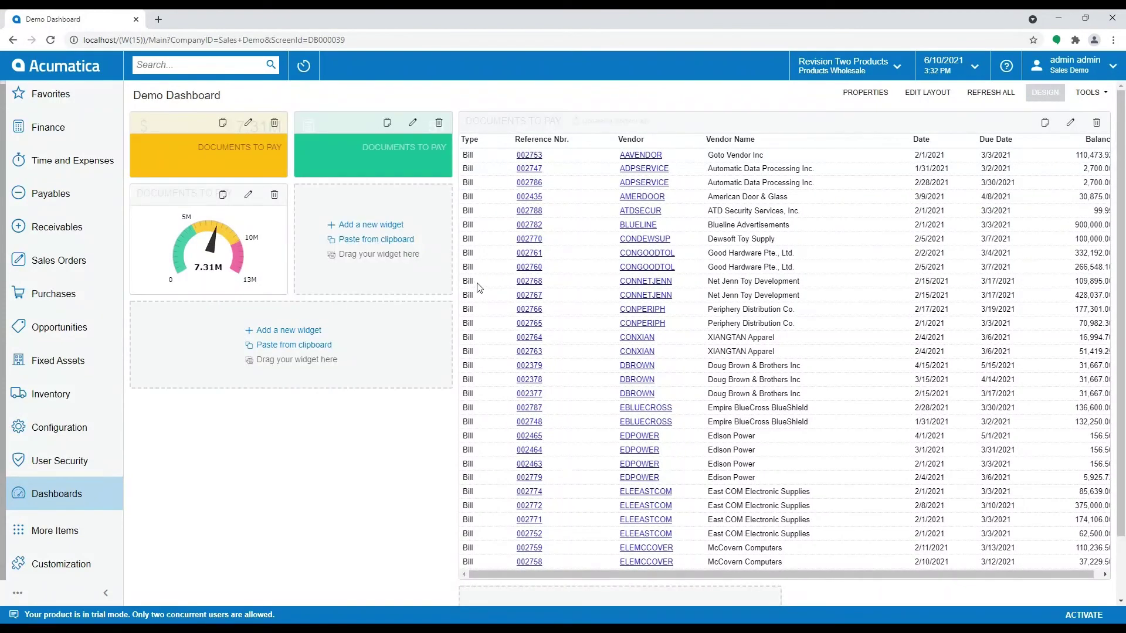
{"action": "left_click", "coordinate": [384, 225]}
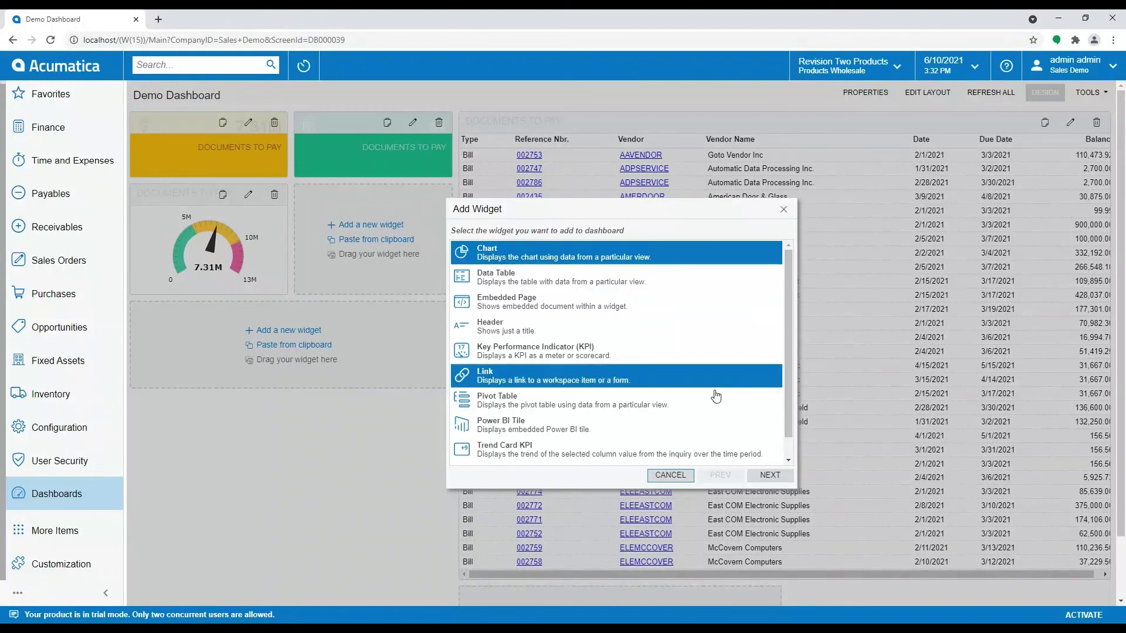
{"action": "left_click", "coordinate": [784, 477]}
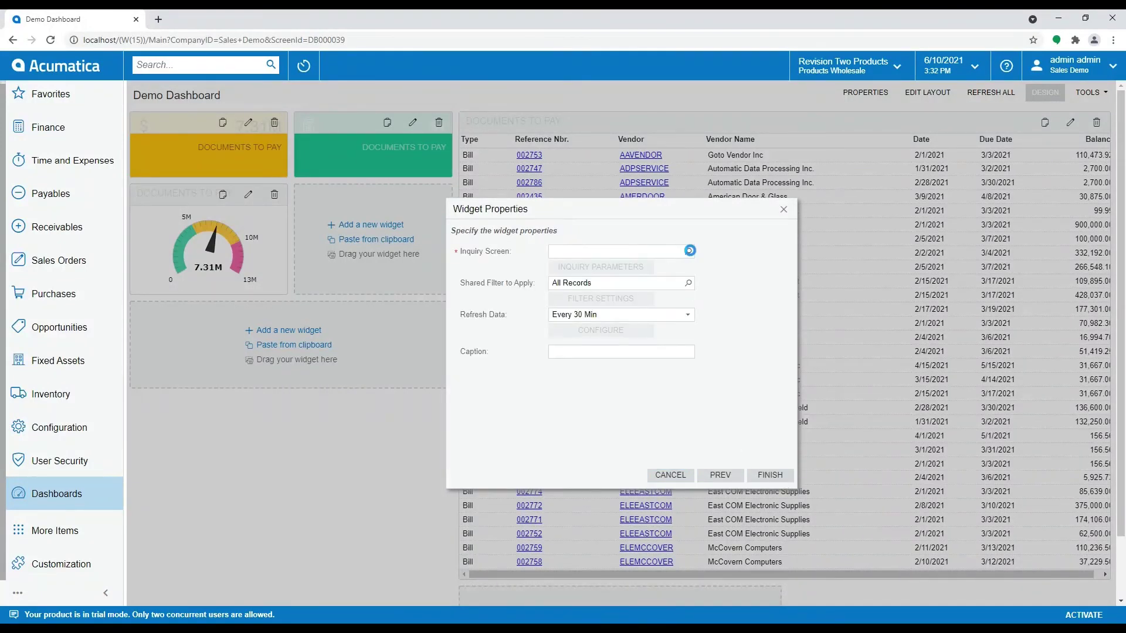
Step: Search the inquiry screens for "documents to pay" and select Vendor Documents to Pay as the chart's source
{"action": "left_click", "coordinate": [689, 251]}
{"action": "type", "text": "documents to pay"}
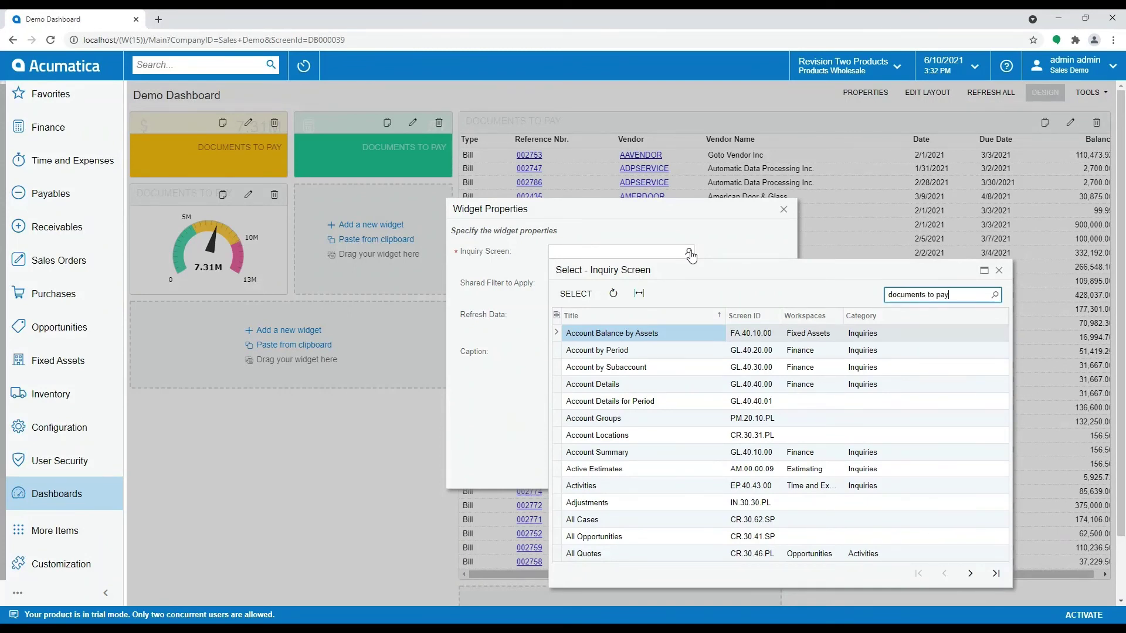
{"action": "key", "text": "Return"}
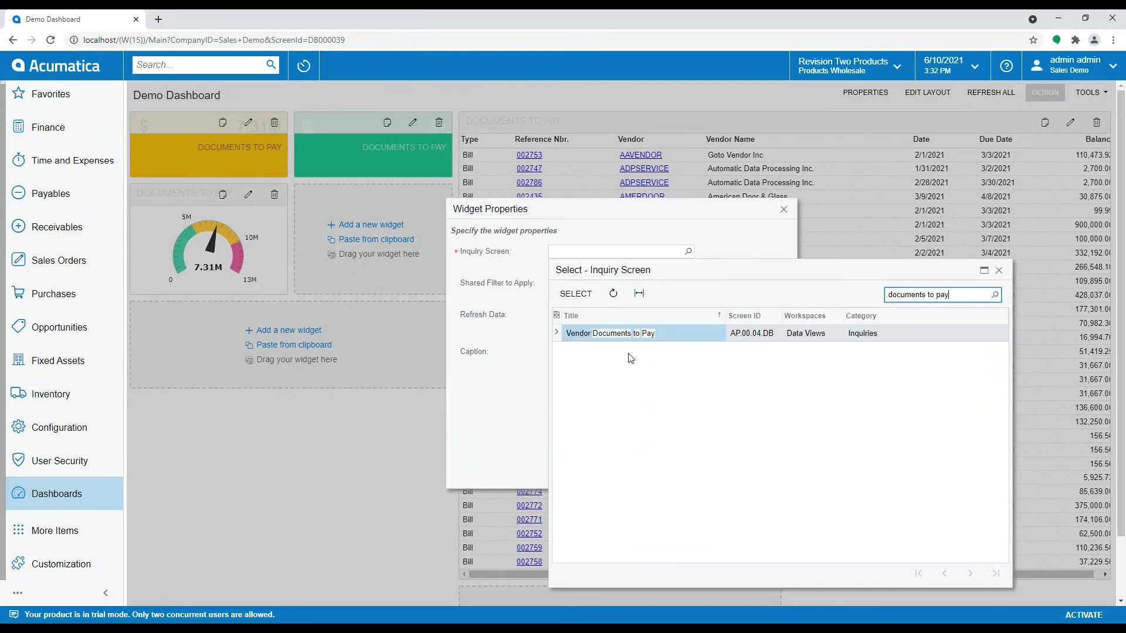
{"action": "left_click", "coordinate": [631, 333]}
{"action": "double_click", "coordinate": [632, 333]}
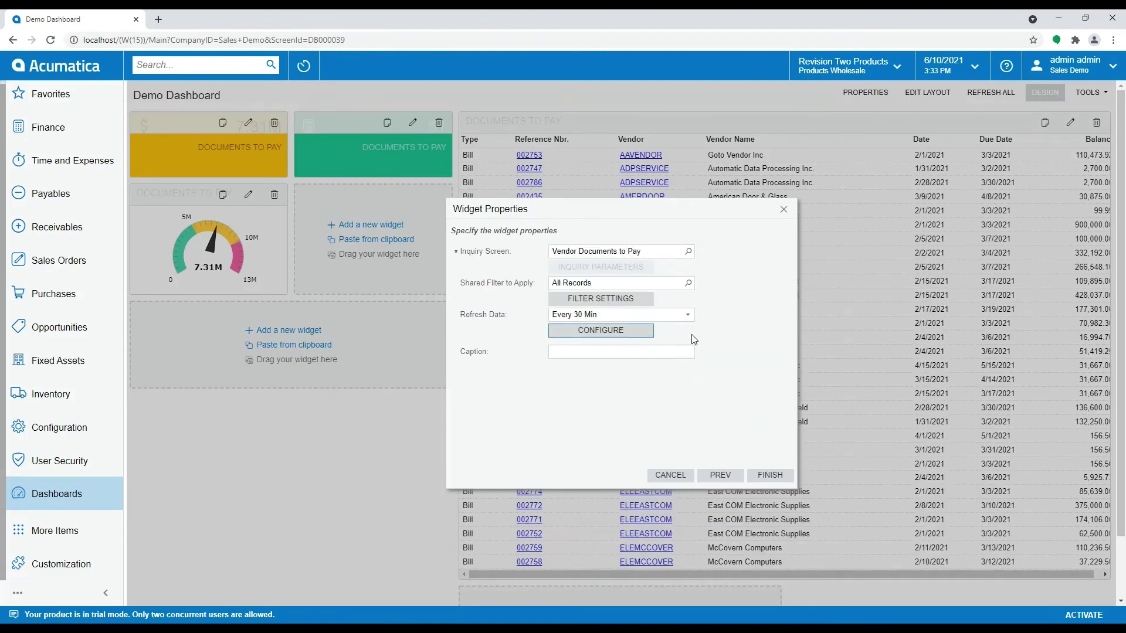
Step: Configure the chart widget and set its chart type to Column
{"action": "left_click", "coordinate": [624, 333]}
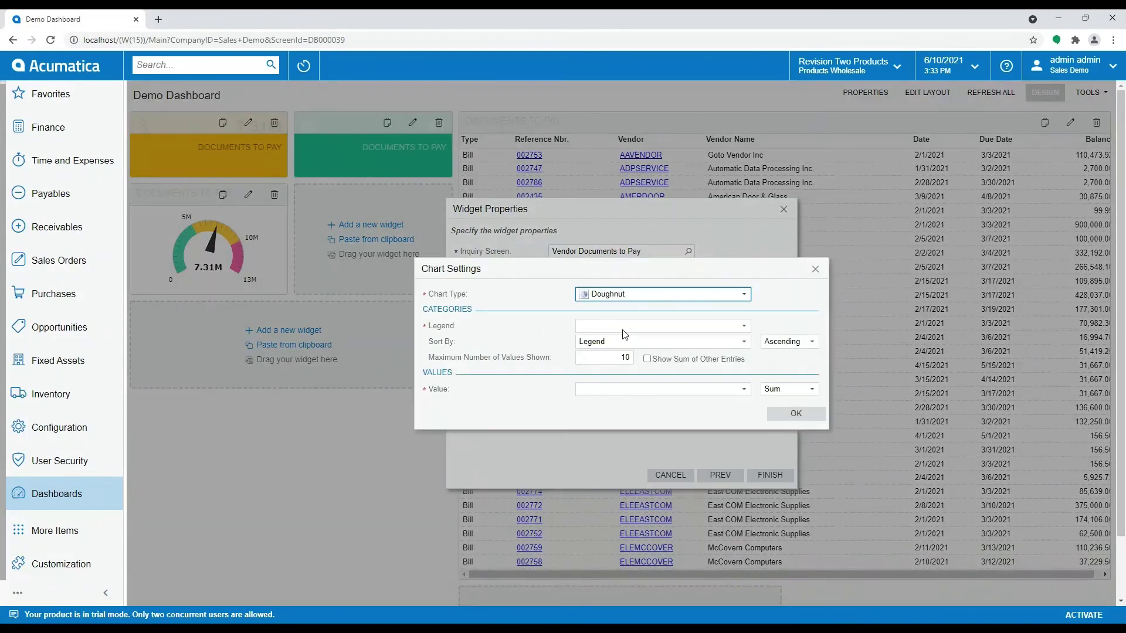
{"action": "left_click", "coordinate": [746, 295]}
{"action": "left_click_drag", "start_coordinate": [742, 317], "coordinate": [747, 344]}
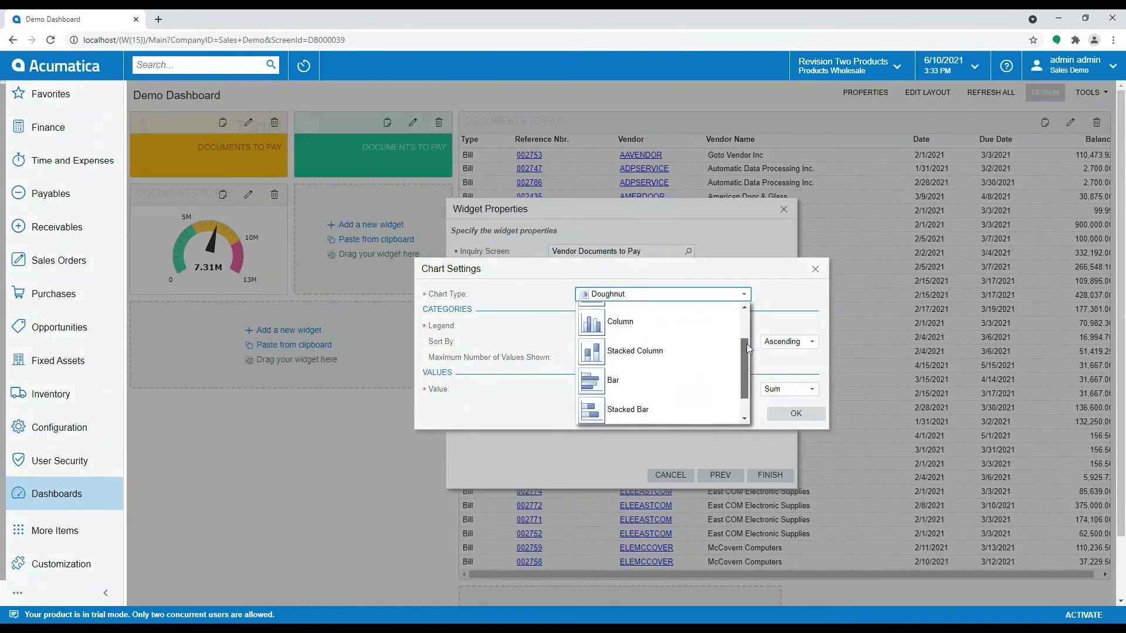
{"action": "left_click", "coordinate": [675, 324]}
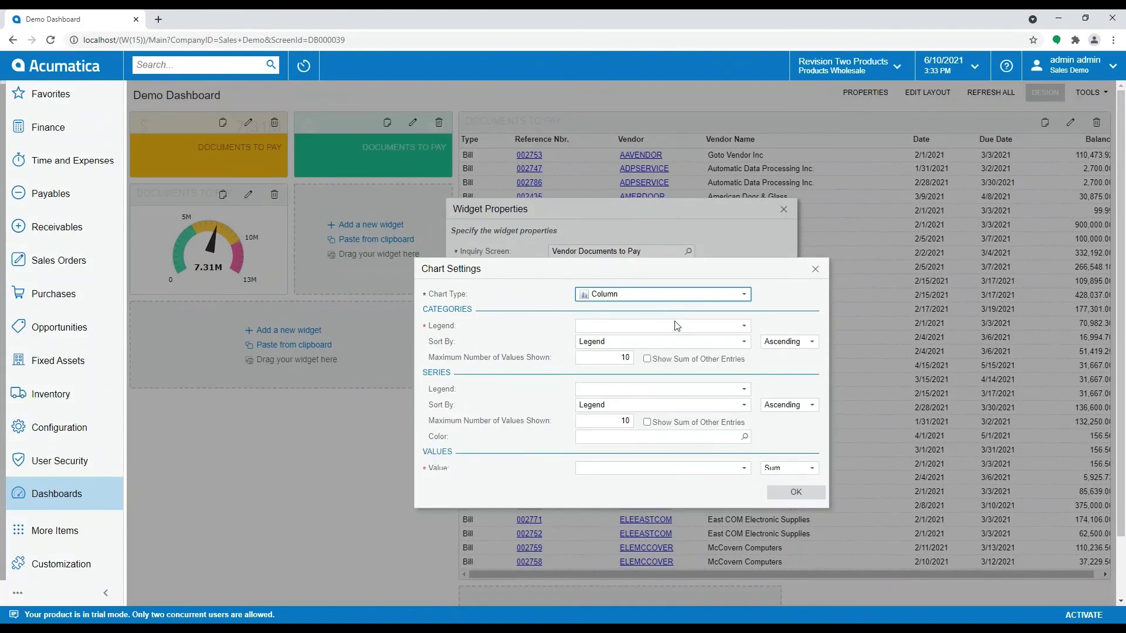
Step: Set the chart's category legend to Date, rounded to Months, with the MM-yyyy format
{"action": "left_click", "coordinate": [743, 326]}
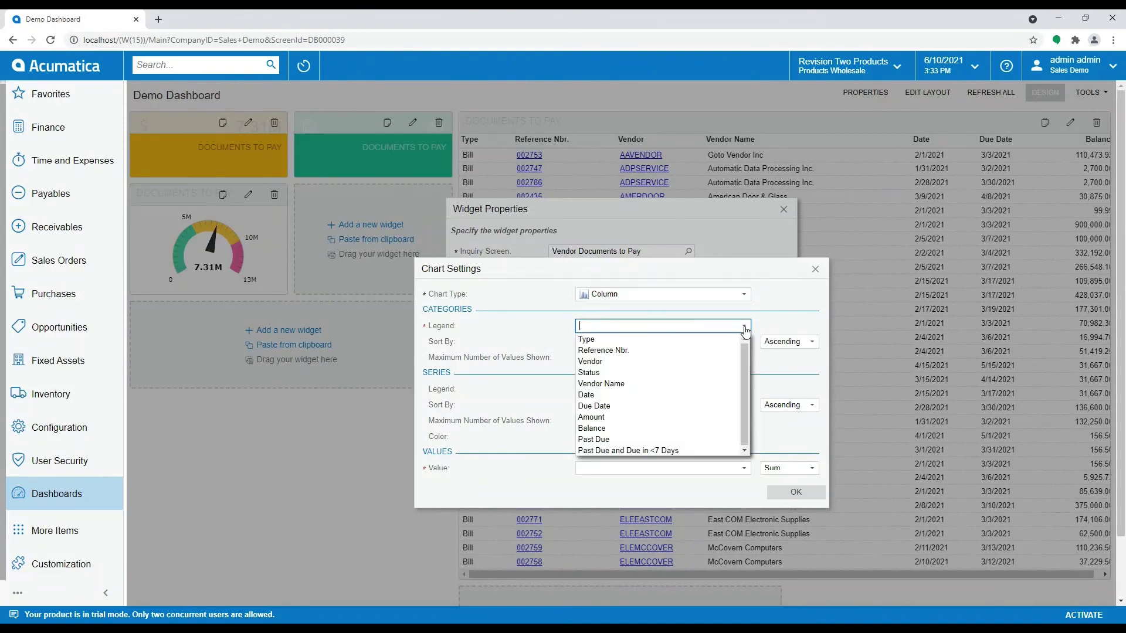
{"action": "left_click", "coordinate": [675, 397]}
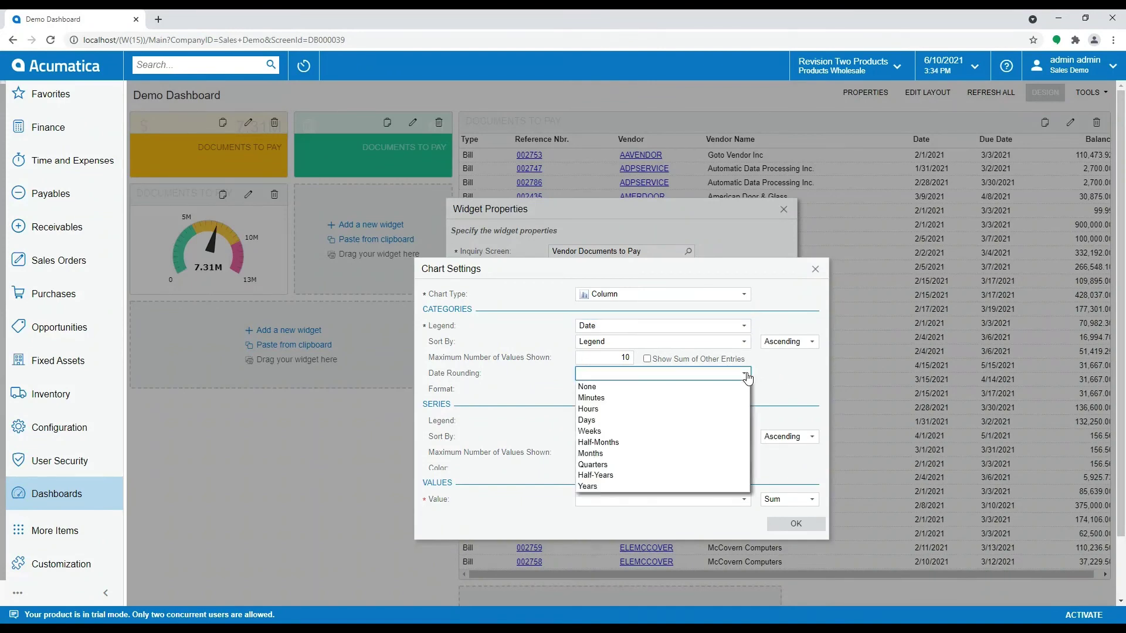
{"action": "left_click", "coordinate": [745, 374]}
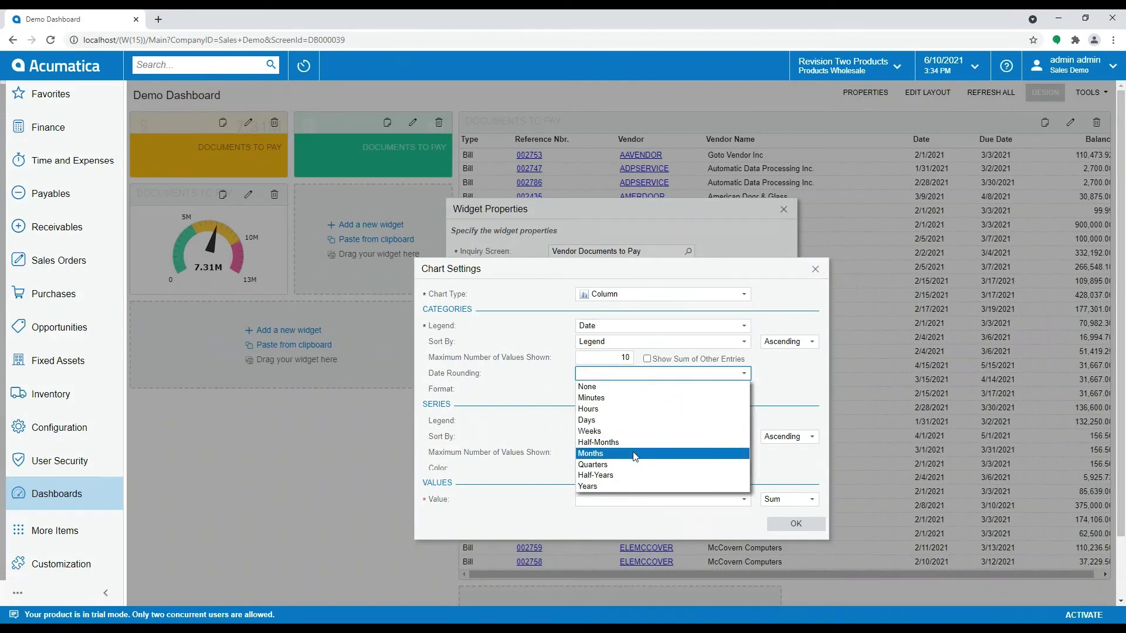
{"action": "left_click", "coordinate": [639, 453]}
{"action": "left_click", "coordinate": [744, 389]}
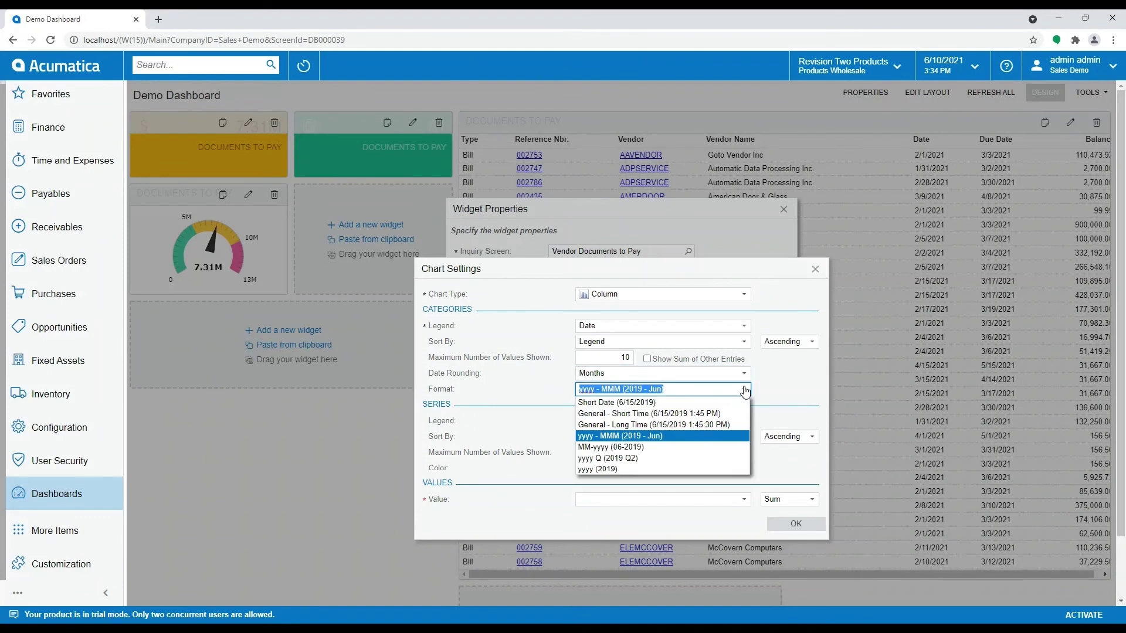
{"action": "left_click", "coordinate": [657, 446]}
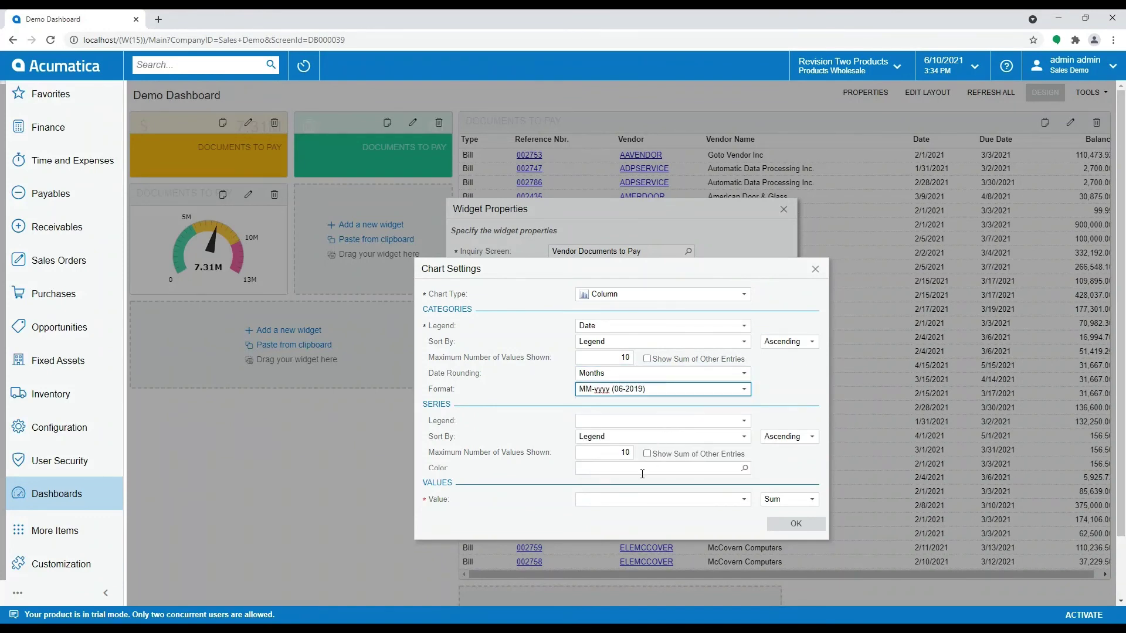
Step: Set the chart's value to Balance with the #,##0 format and confirm the chart settings
{"action": "left_click", "coordinate": [744, 500]}
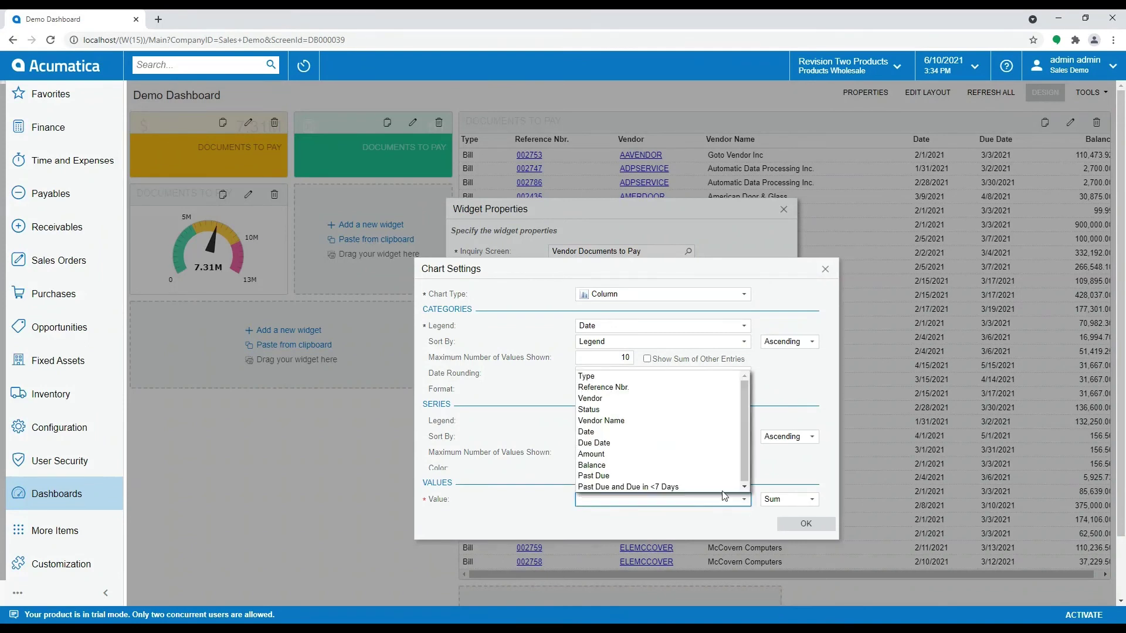
{"action": "left_click", "coordinate": [618, 467]}
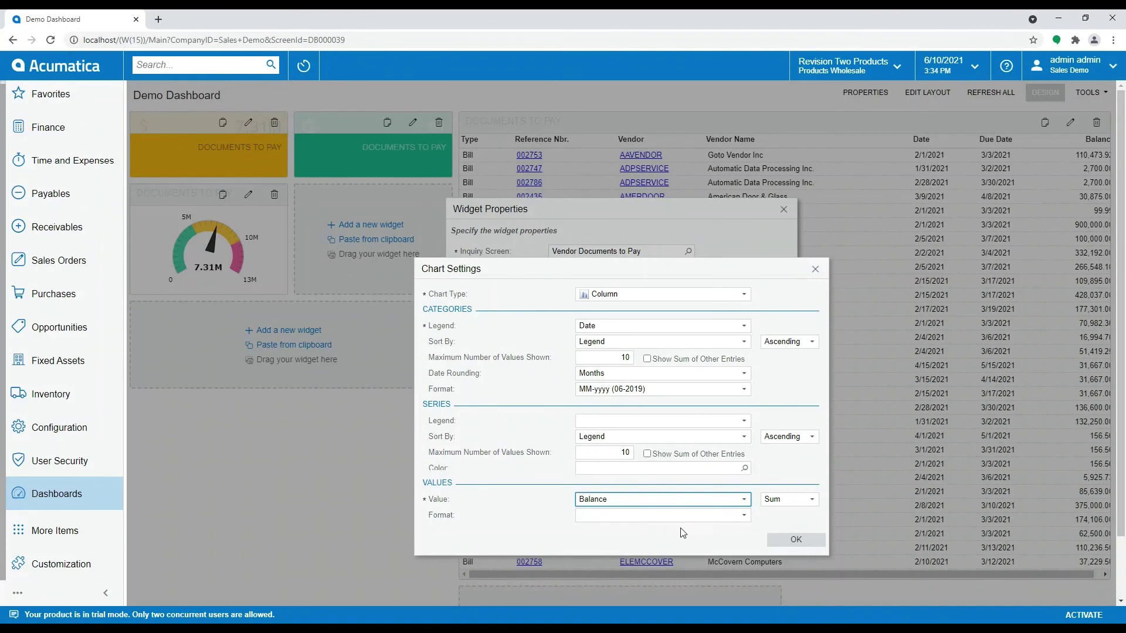
{"action": "left_click", "coordinate": [744, 516]}
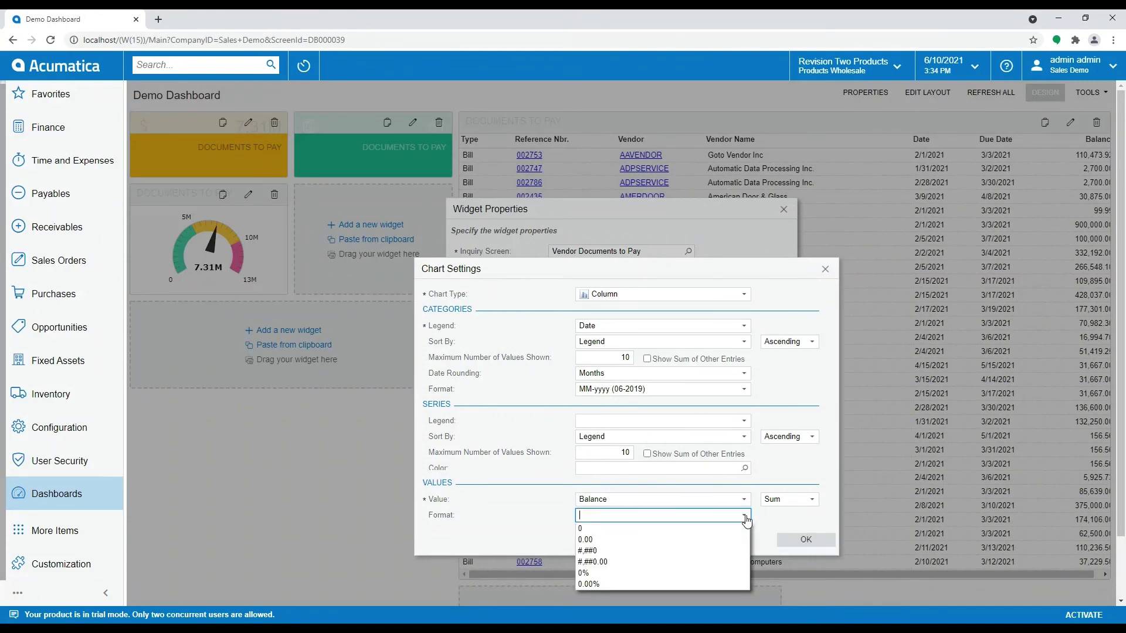
{"action": "left_click", "coordinate": [721, 551]}
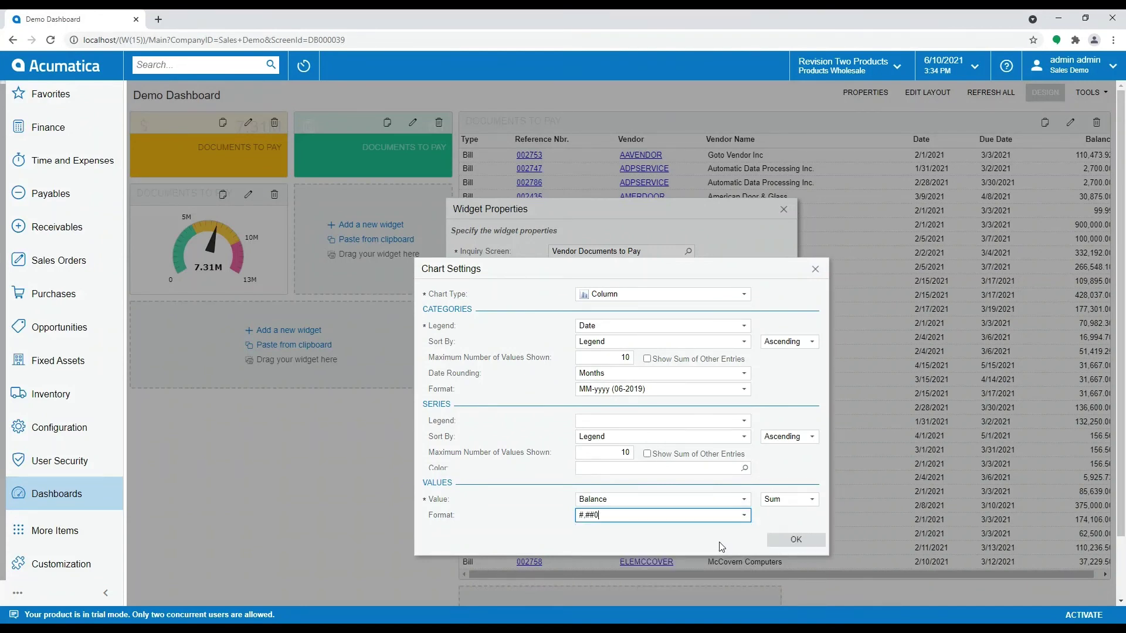
{"action": "left_click", "coordinate": [780, 540]}
Step: Caption the chart "Documents to Pay" and finish adding the widget
{"action": "left_click", "coordinate": [592, 352]}
{"action": "type", "text": "Docu"}
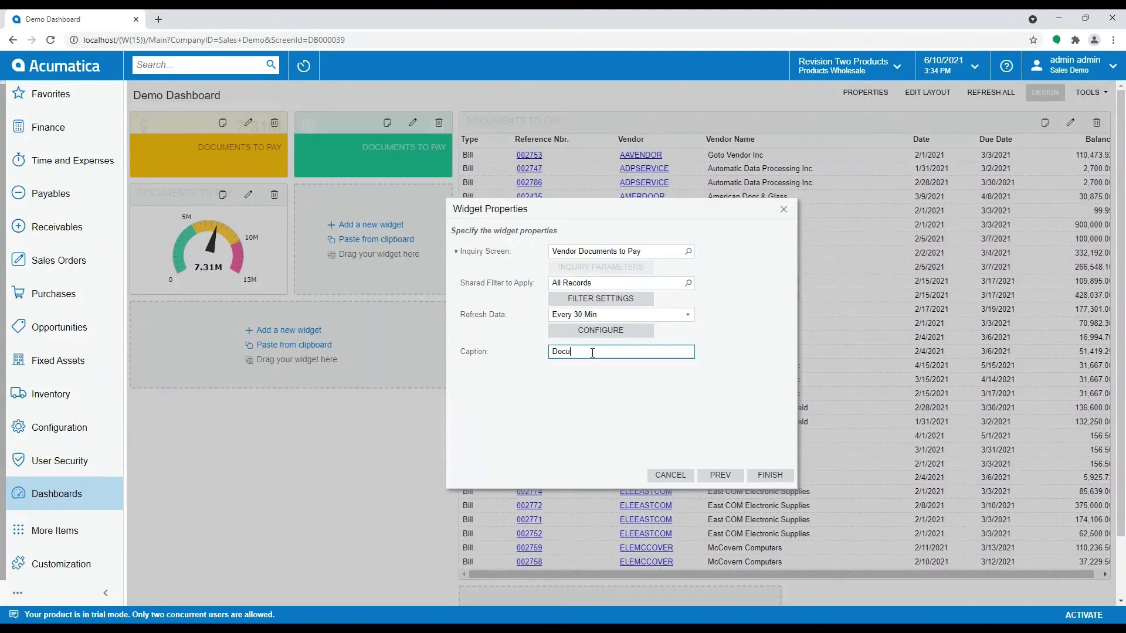
{"action": "type", "text": "ments to Pay"}
{"action": "left_click", "coordinate": [770, 475]}
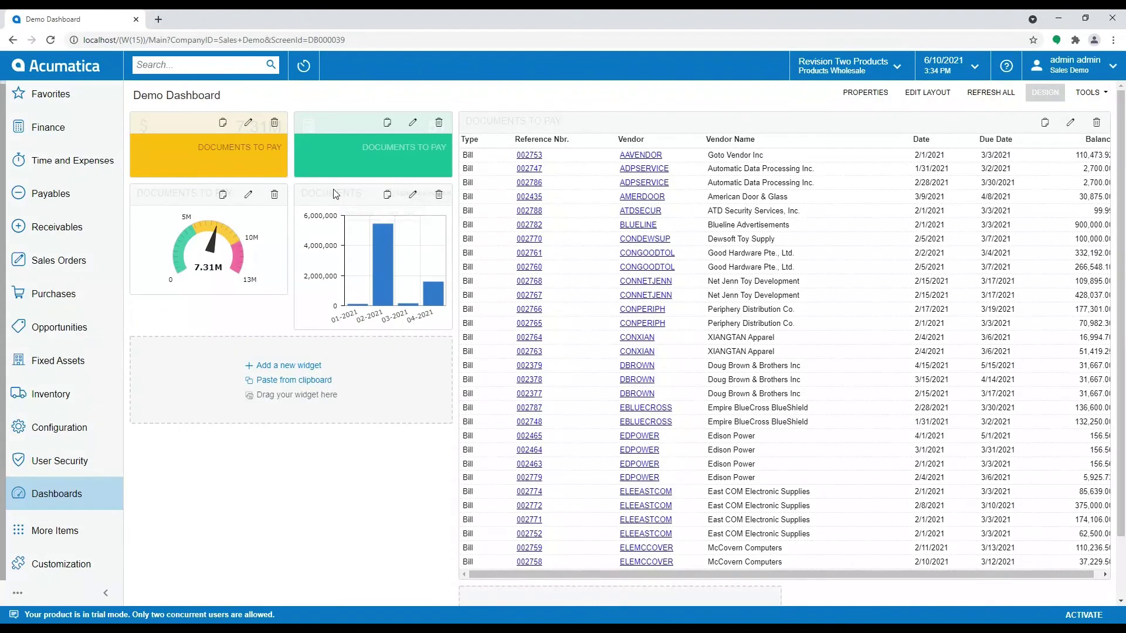
Step: Move the chart widget to the wide empty area below the meter, increase its height, and leave design mode
{"action": "left_click_drag", "start_coordinate": [328, 191], "coordinate": [215, 353]}
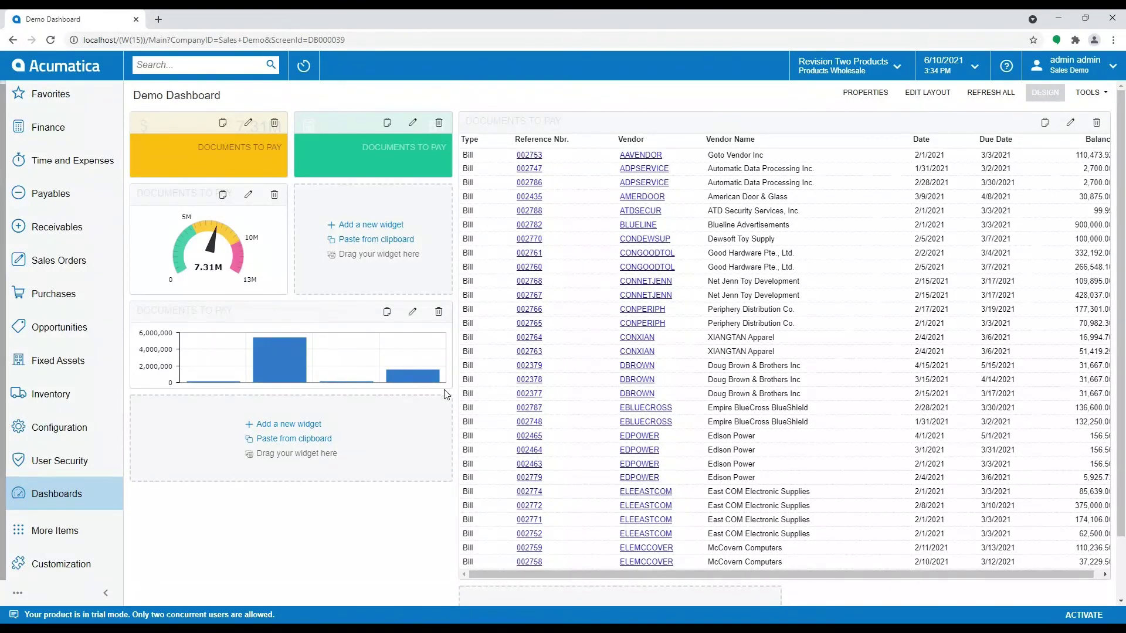
{"action": "left_click_drag", "start_coordinate": [445, 393], "coordinate": [420, 482]}
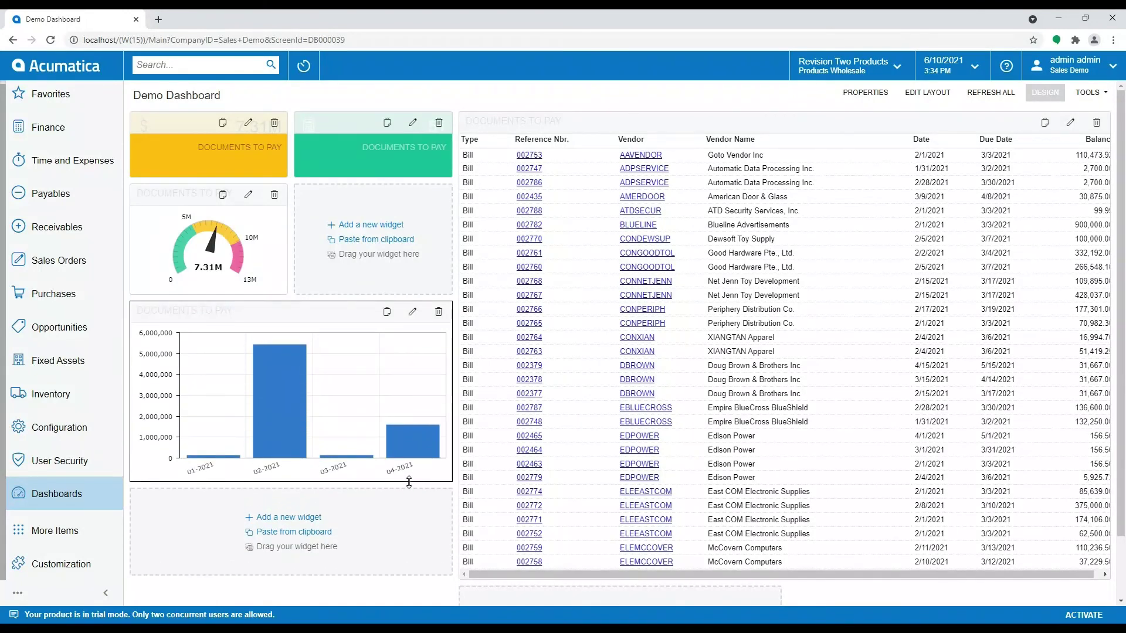
{"action": "left_click", "coordinate": [1053, 94]}
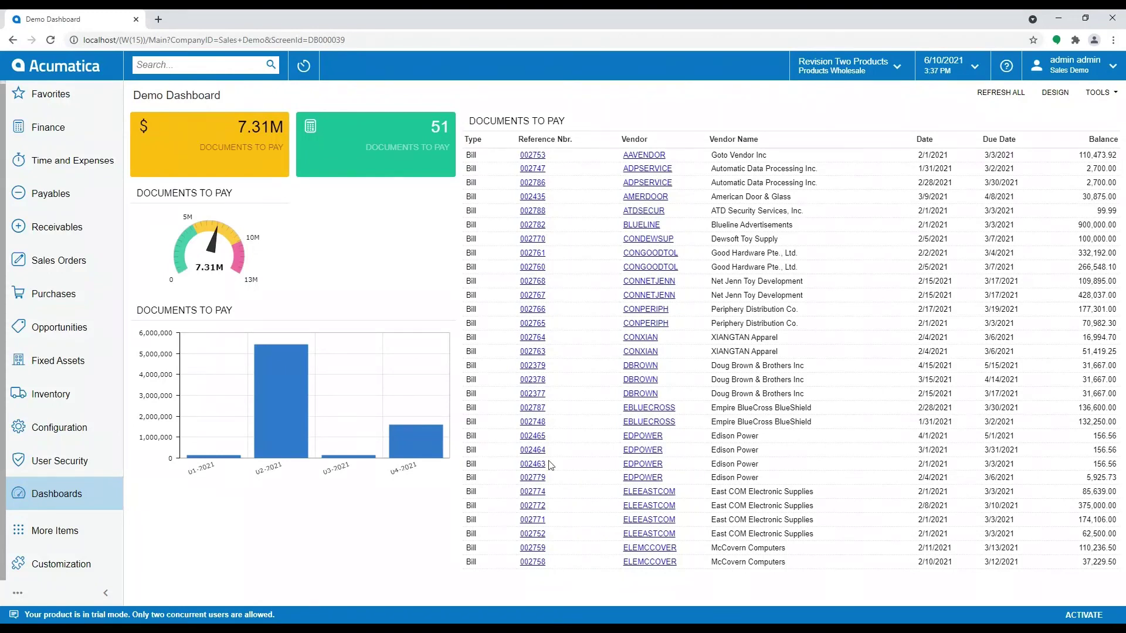
Step: Enter design mode and start adding a Link widget in the empty area beside the meter
{"action": "left_click", "coordinate": [1055, 92]}
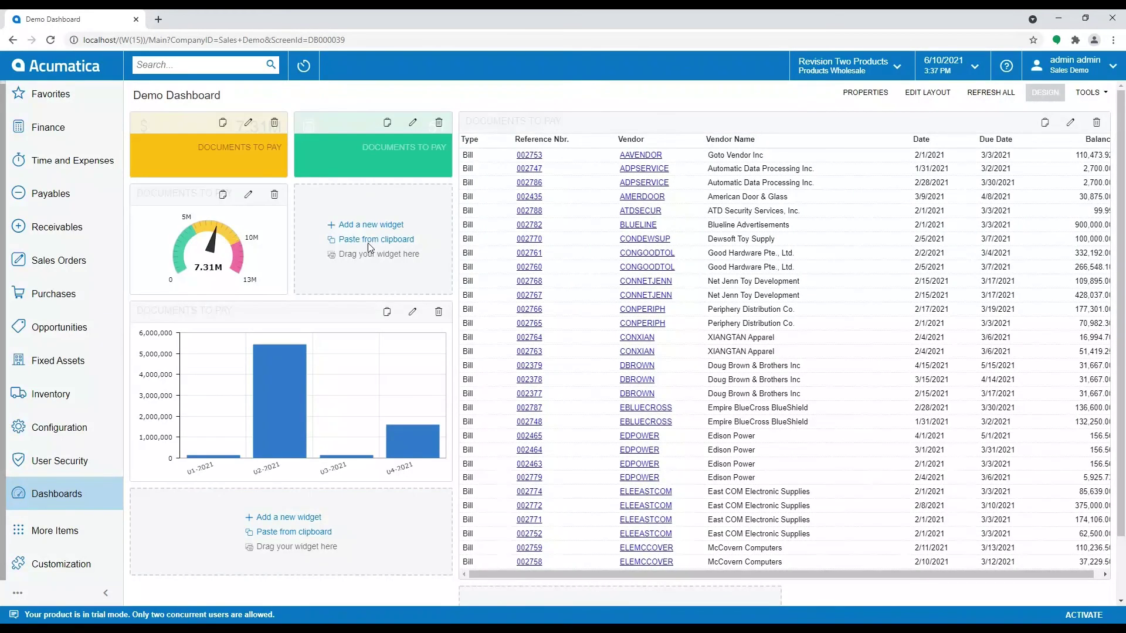
{"action": "left_click", "coordinate": [355, 223]}
{"action": "left_click", "coordinate": [526, 381]}
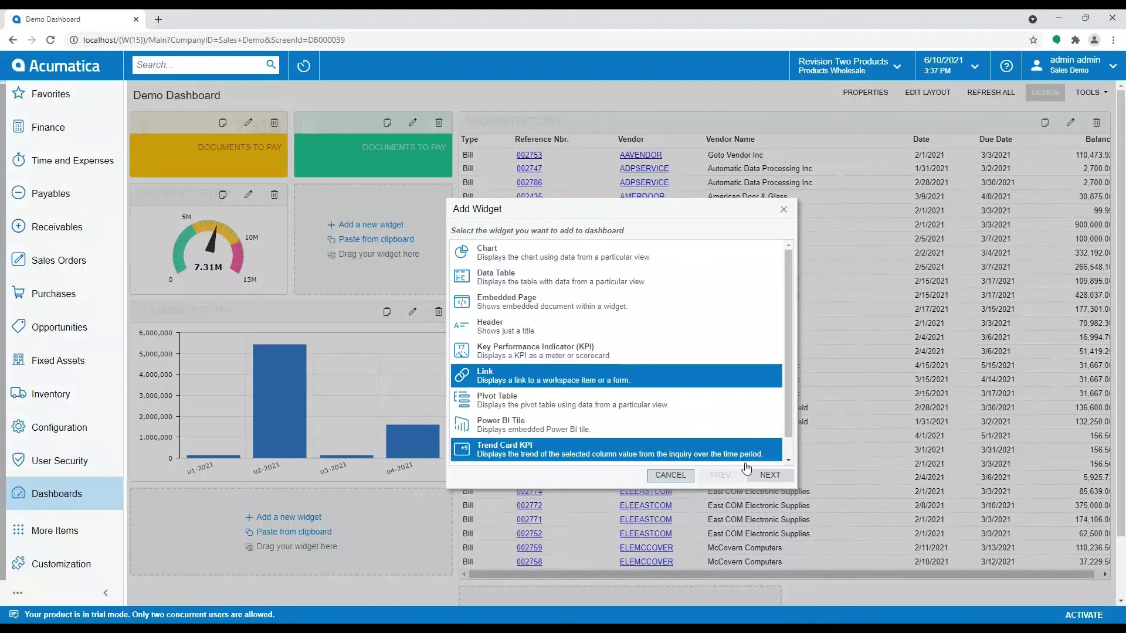
{"action": "left_click", "coordinate": [769, 475]}
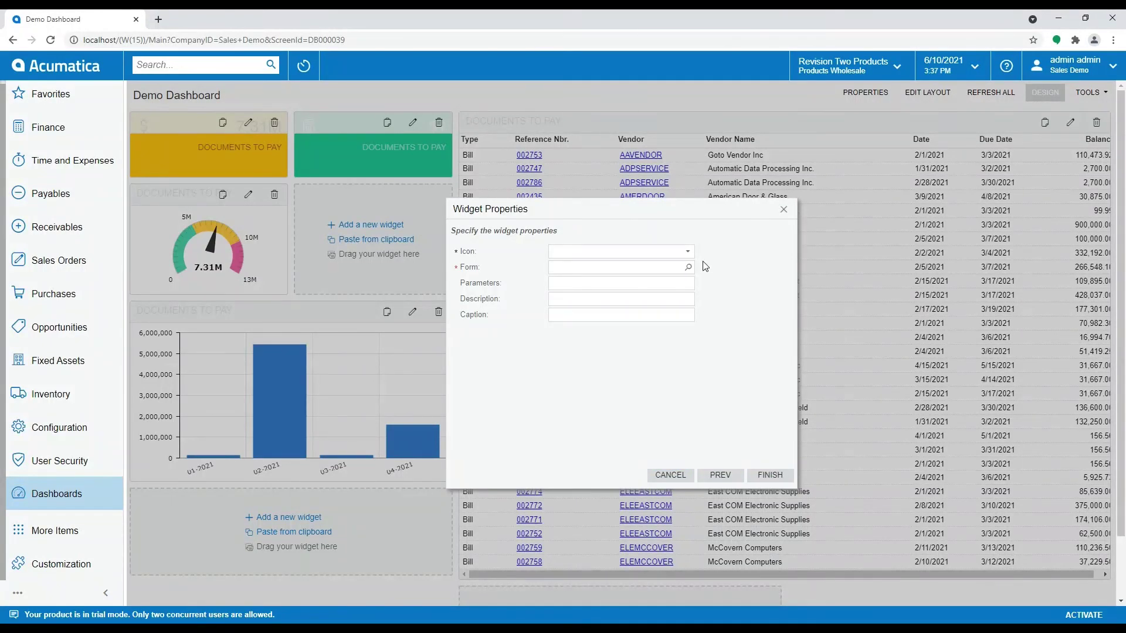
Step: Set the link widget's icon to pen frame
{"action": "left_click", "coordinate": [610, 252]}
{"action": "type", "text": "pn"}
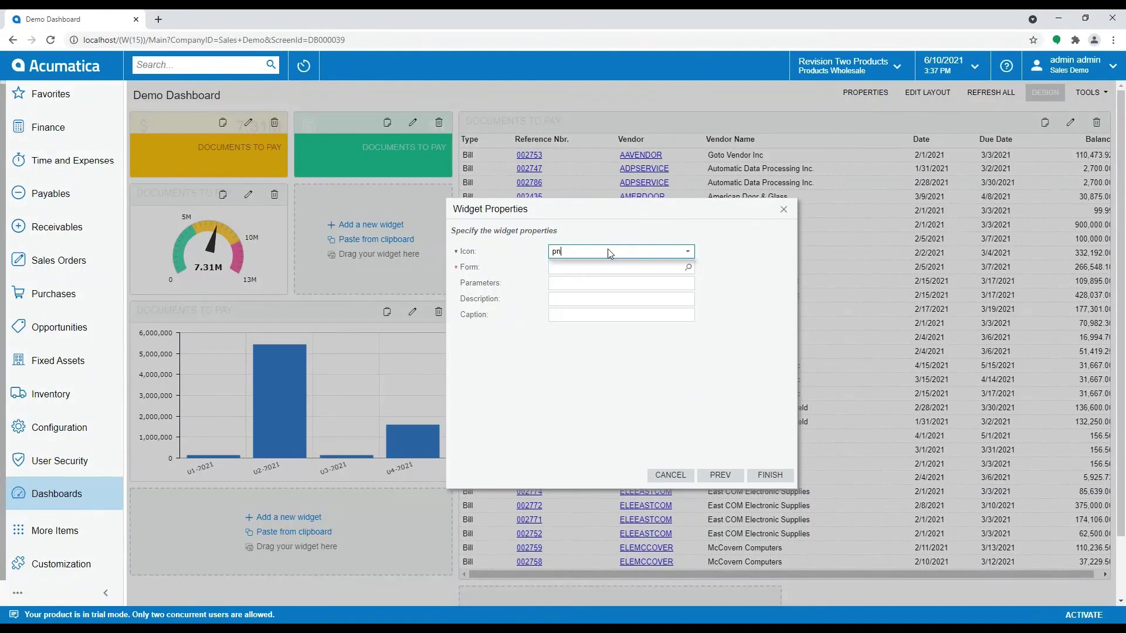
{"action": "key", "text": "BackSpace"}
{"action": "type", "text": "en"}
{"action": "left_click", "coordinate": [602, 287]}
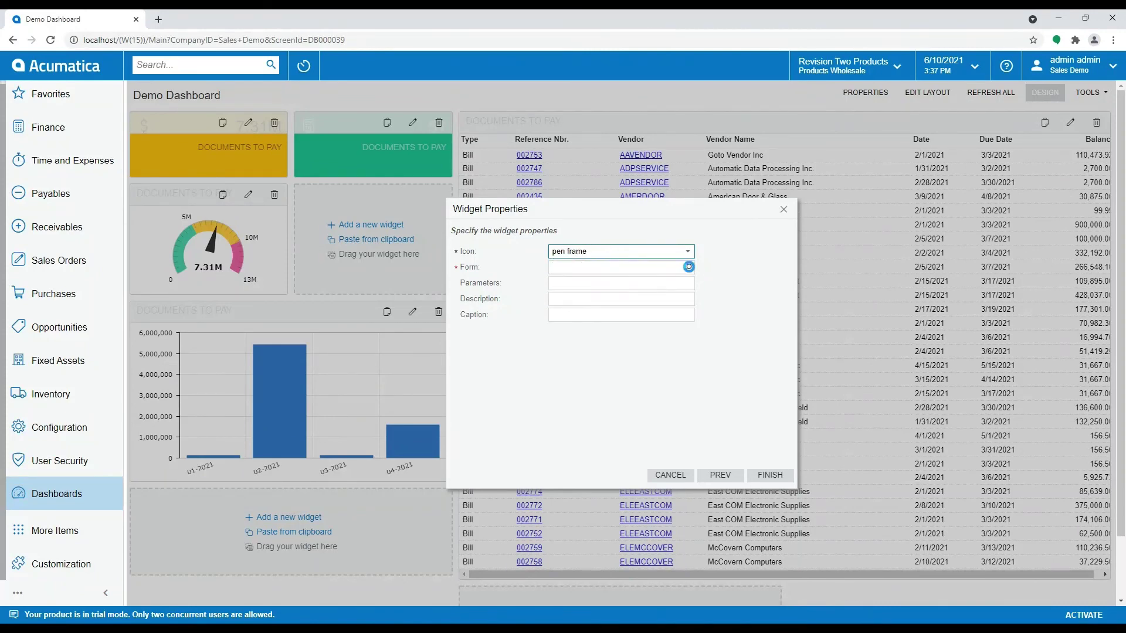
Step: Search the forms for "bills" and assign Bills and Adjustments (AP.30.10.00) as the link's form
{"action": "left_click", "coordinate": [689, 267]}
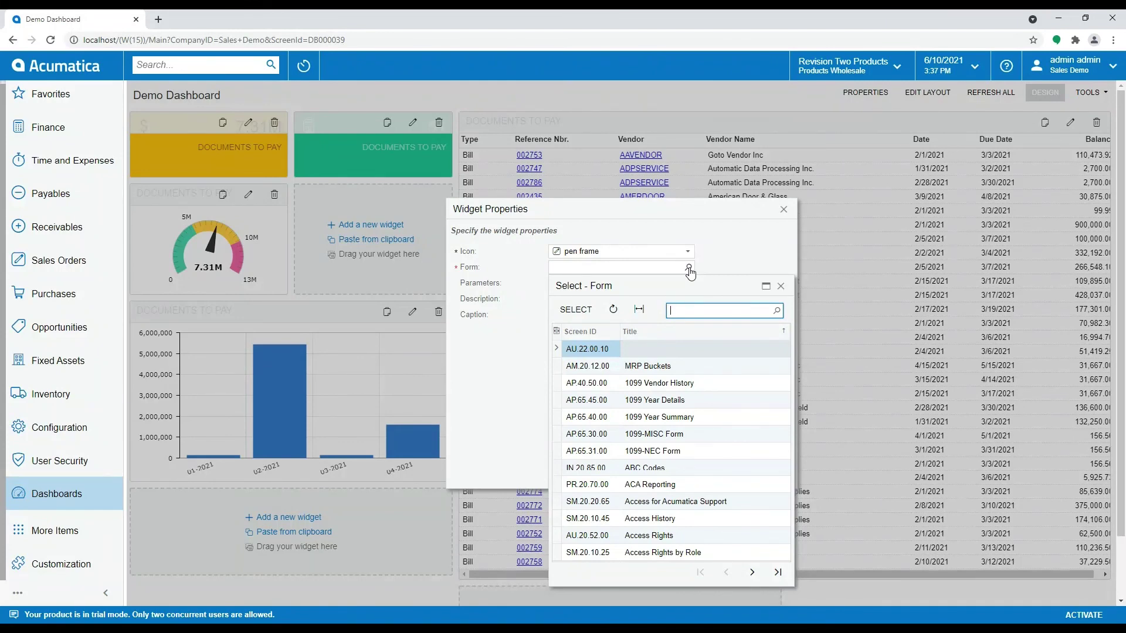
{"action": "type", "text": "bills"}
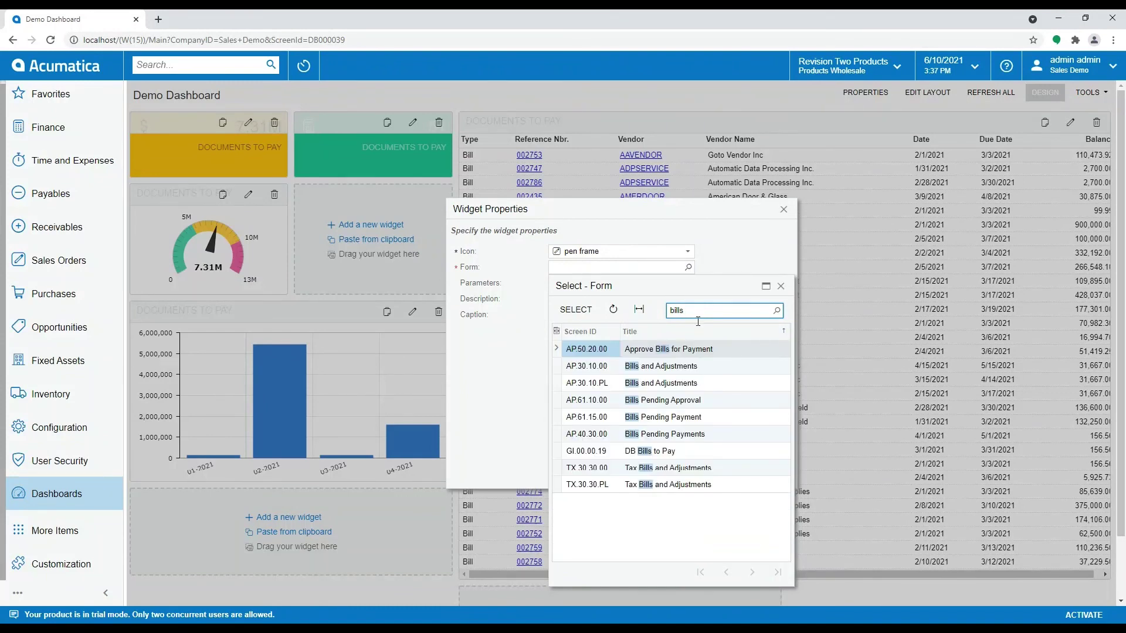
{"action": "double_click", "coordinate": [599, 366]}
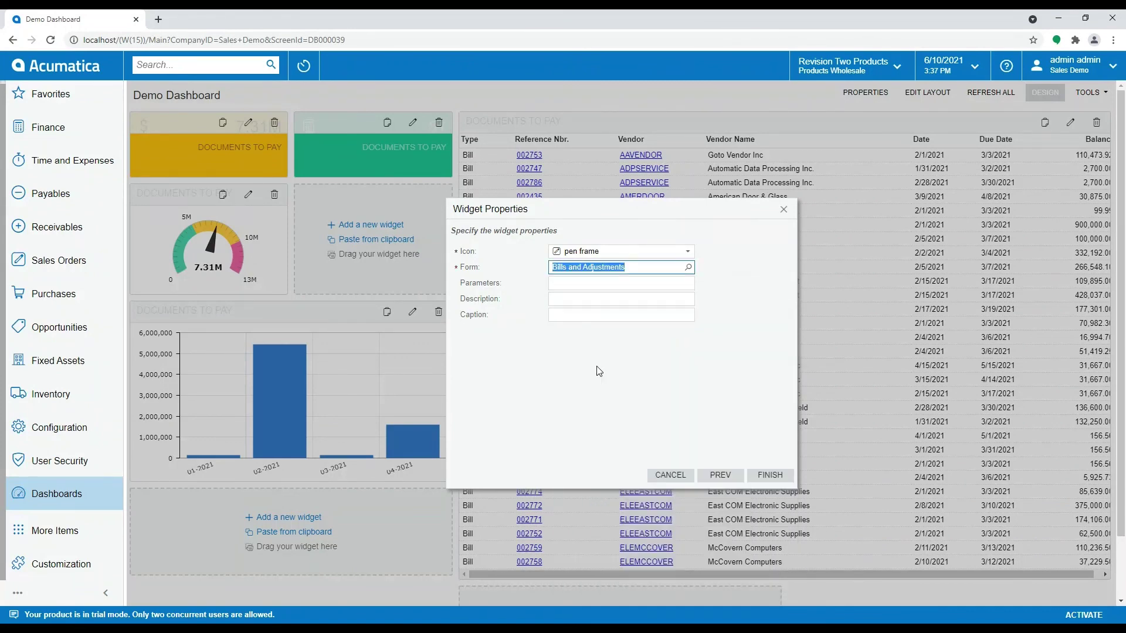
Step: Set the link's parameters to &DocType=Bill&RefNbr=<NEW>
{"action": "left_click", "coordinate": [563, 284]}
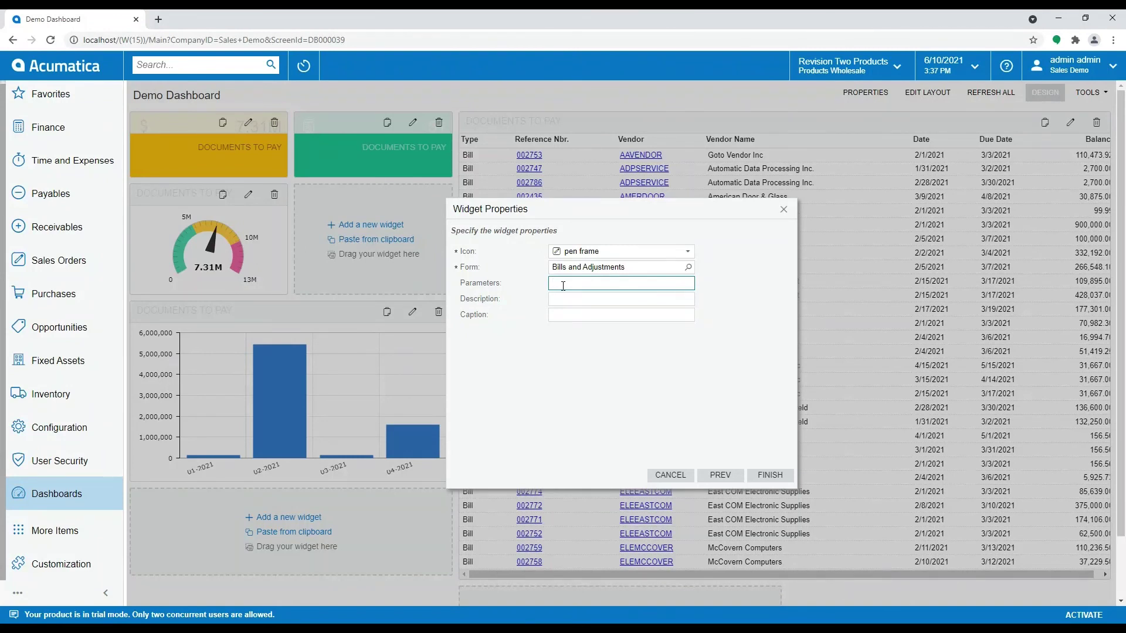
{"action": "type", "text": "&"}
{"action": "type", "text": "Dp"}
{"action": "type", "text": "cType"}
{"action": "type", "text": "=Bill"}
{"action": "type", "text": "@"}
{"action": "key", "text": "BackSpace"}
{"action": "type", "text": "&RefNbr=<NEW>"}
Step: Describe the link as "Create a New Bill", caption it "New Bill", and finish adding the widget
{"action": "left_click", "coordinate": [558, 301]}
{"action": "type", "text": "Create "}
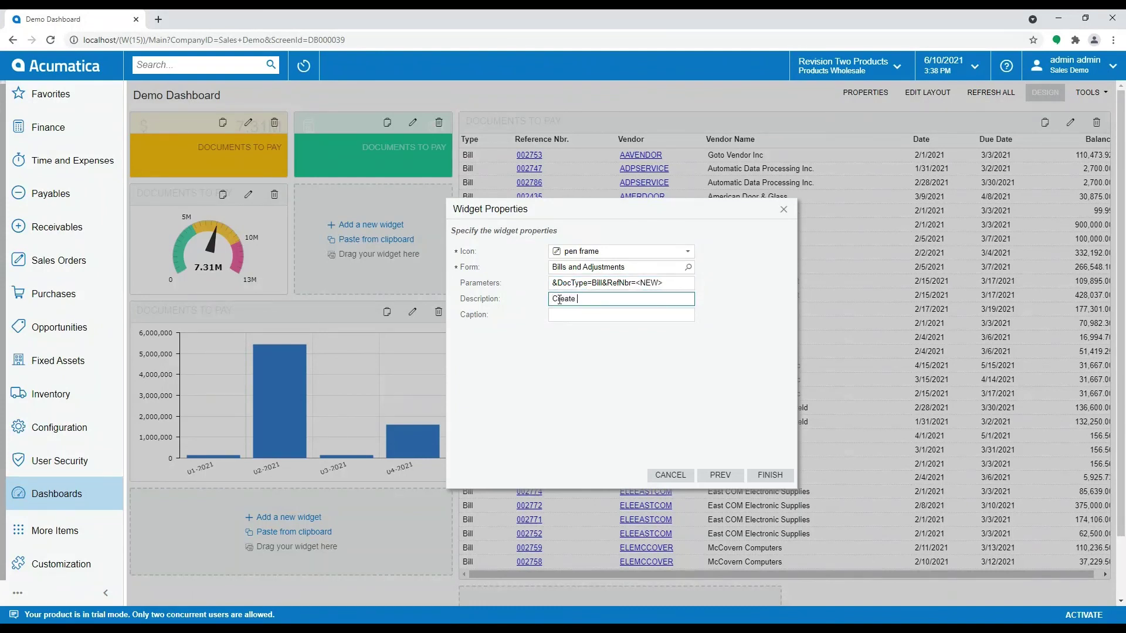
{"action": "type", "text": "a New Bill"}
{"action": "key", "text": "Tab"}
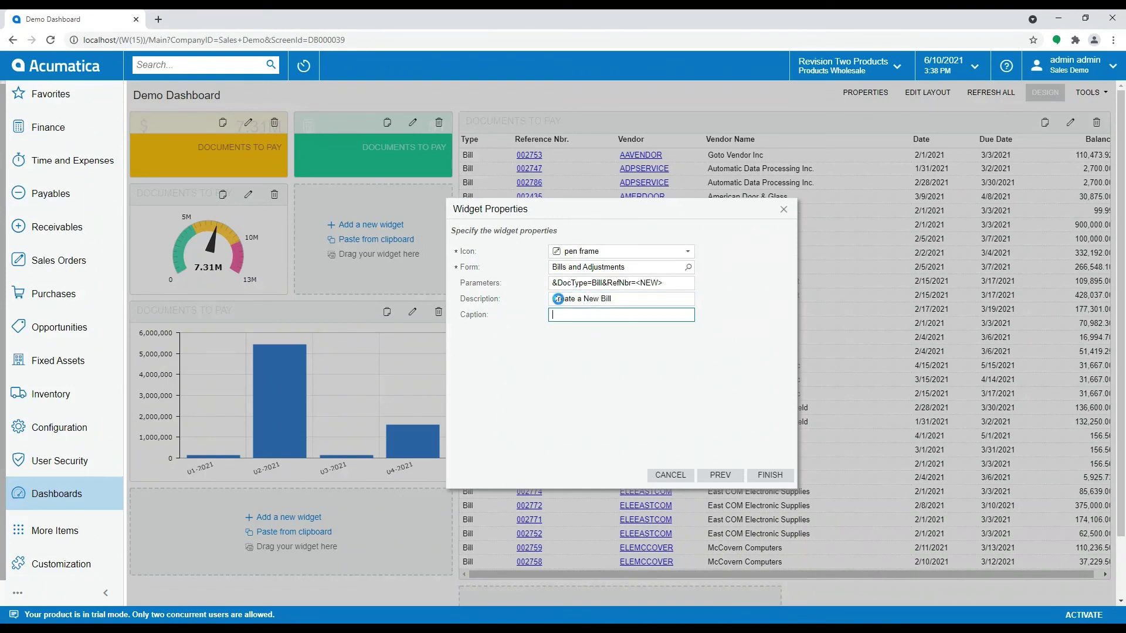
{"action": "type", "text": "New Bill"}
{"action": "left_click", "coordinate": [770, 475]}
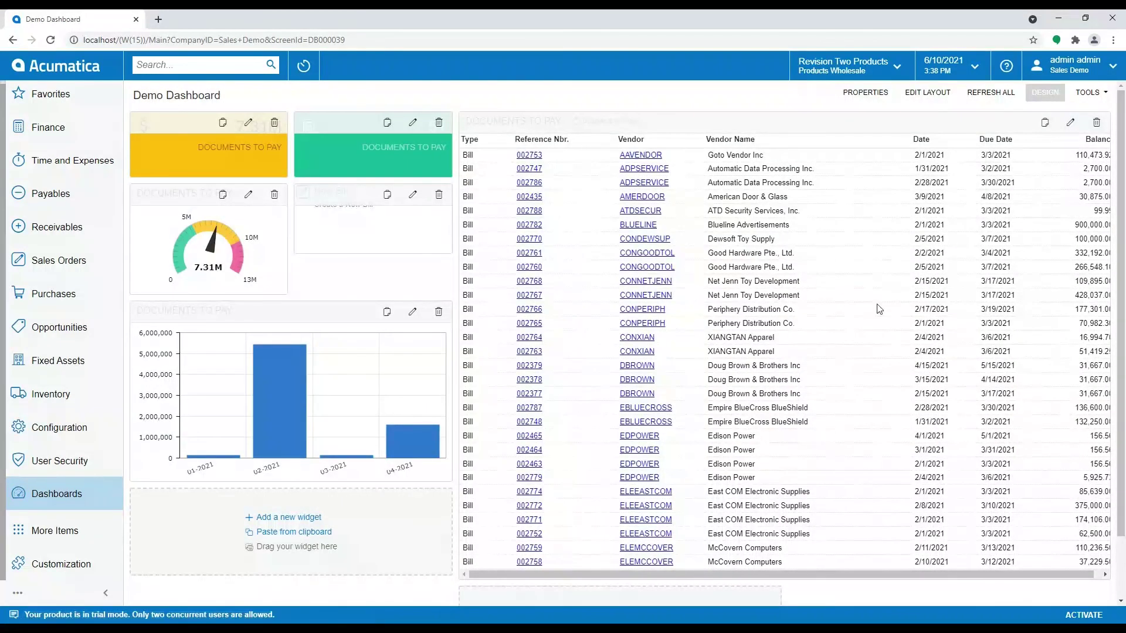
Step: Leave design mode and open the New Bill link from the dashboard to test it
{"action": "left_click", "coordinate": [1054, 95]}
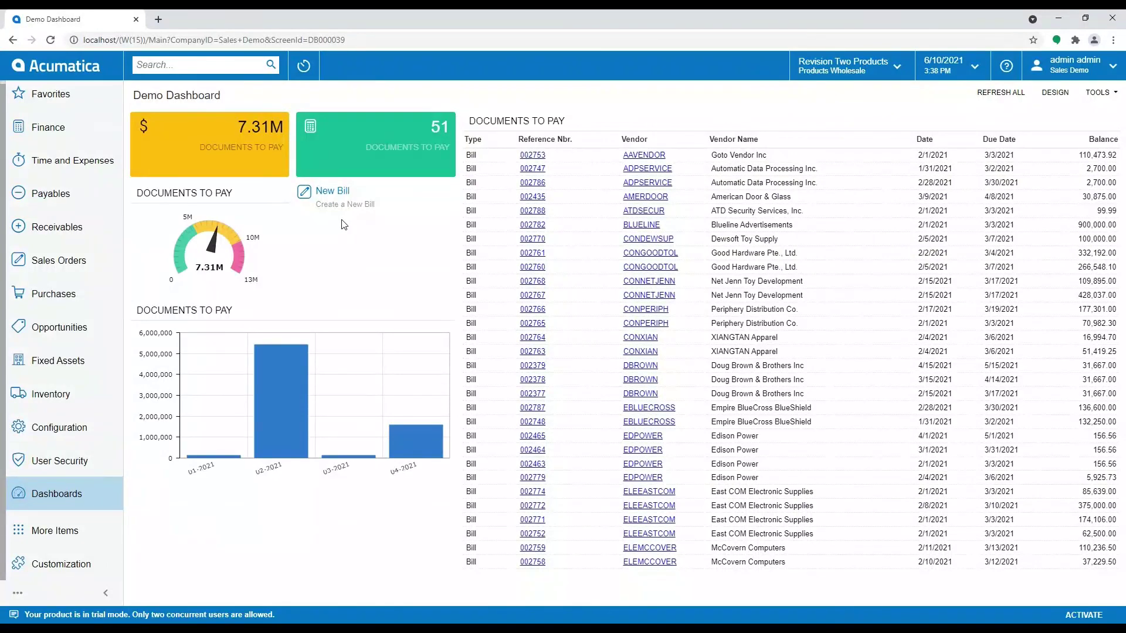
{"action": "left_click", "coordinate": [341, 196]}
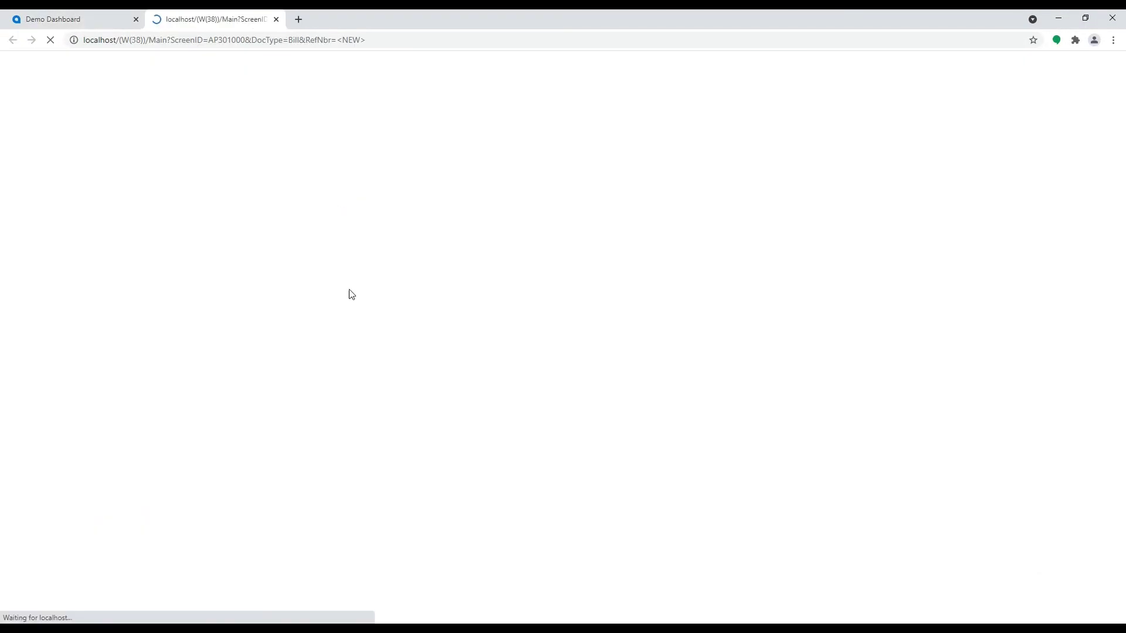